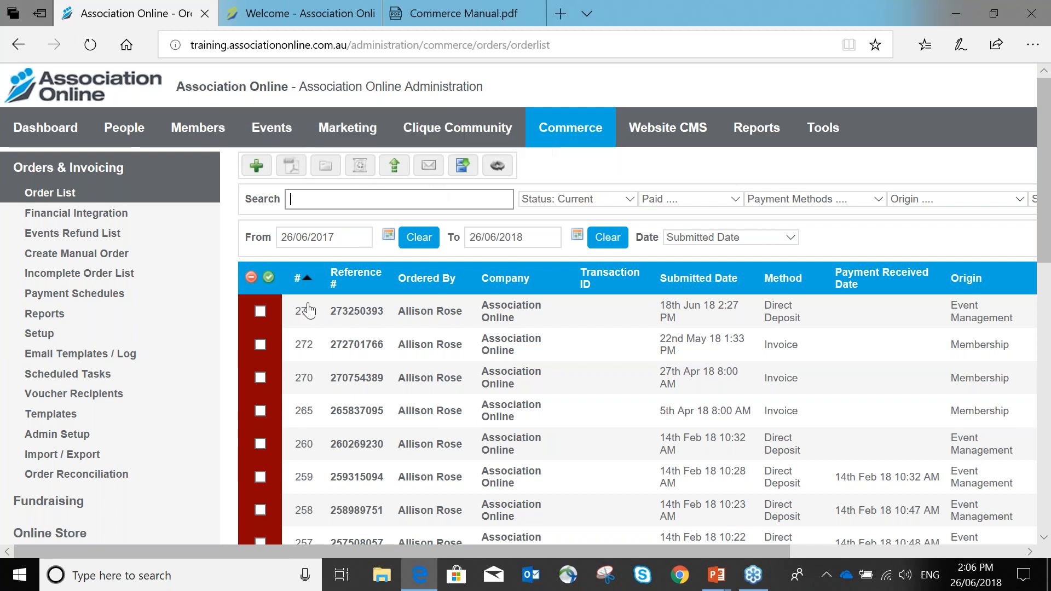
- Generate a combined PDF of the invoices for the two orders submitted 14th Feb 18 at 10:32 AM and 10:28 AM
click(261, 311)
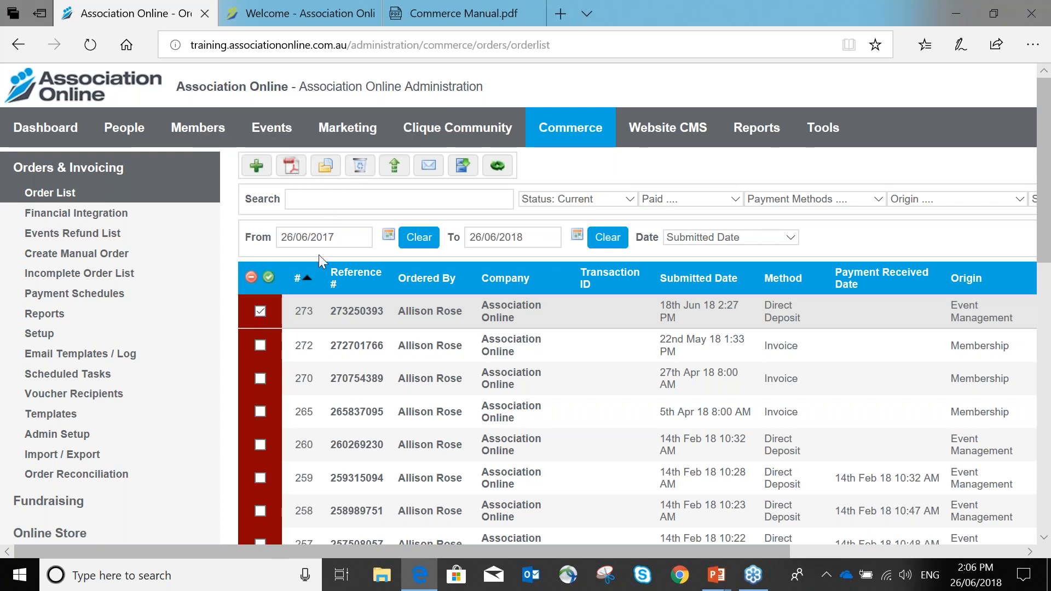
click(262, 311)
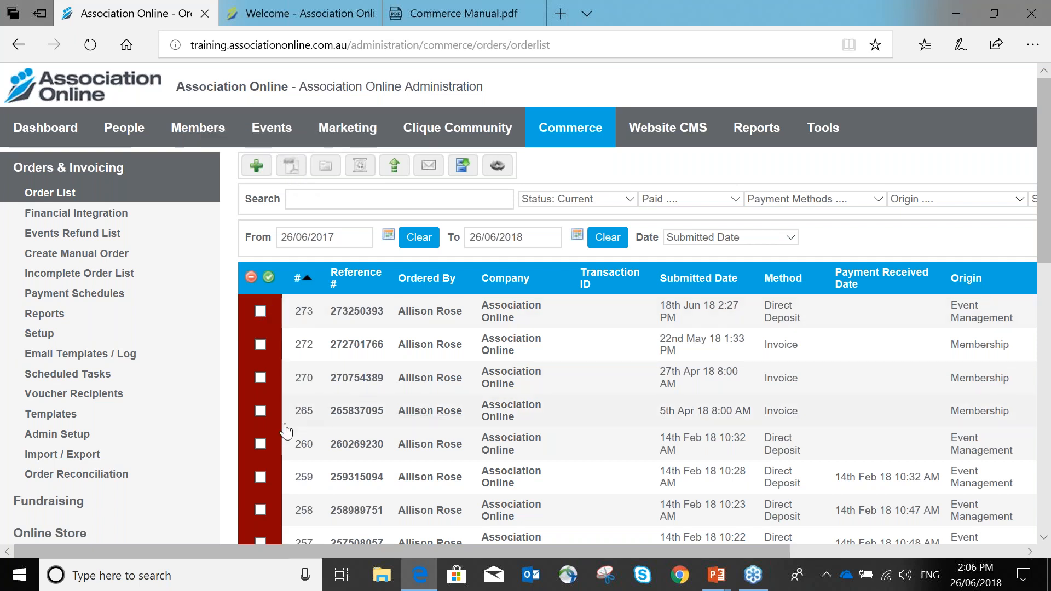
click(260, 444)
click(259, 479)
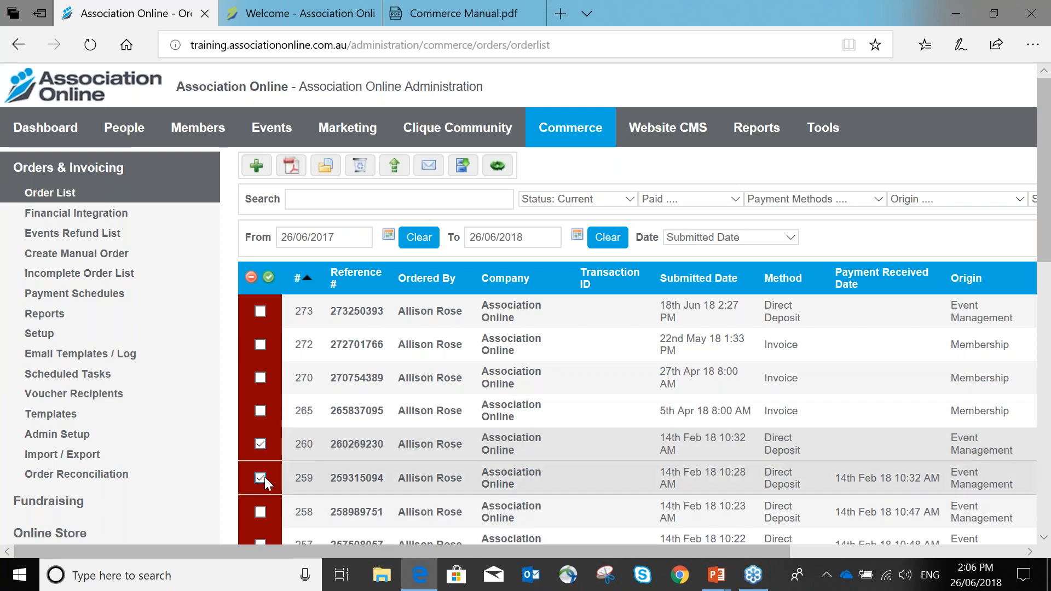
click(291, 165)
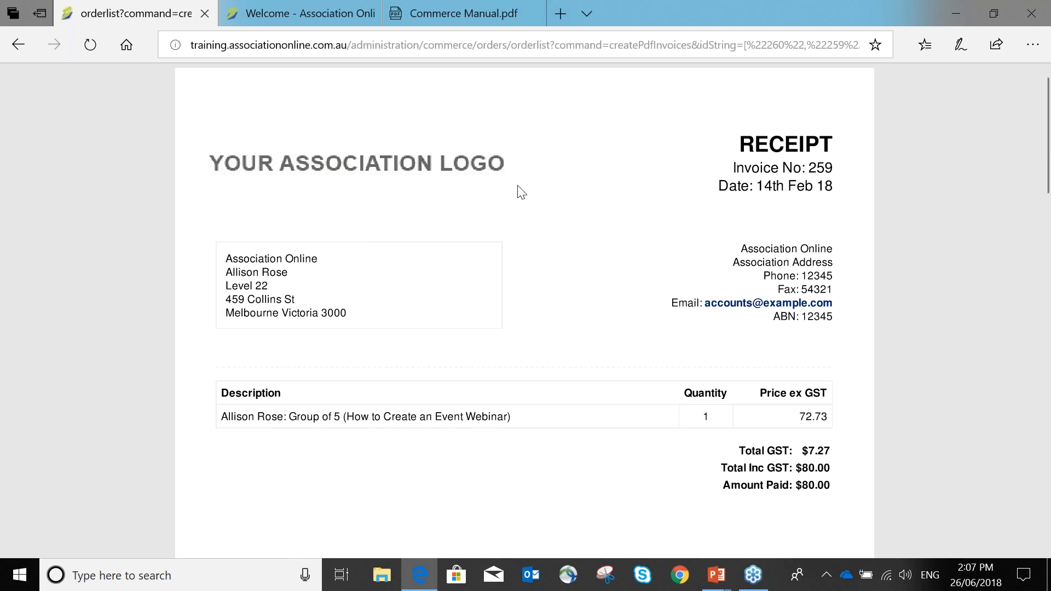
- Review the headings and amount lines of the receipt and the tax invoice in the PDF, and return to the order list
double_click(742, 141)
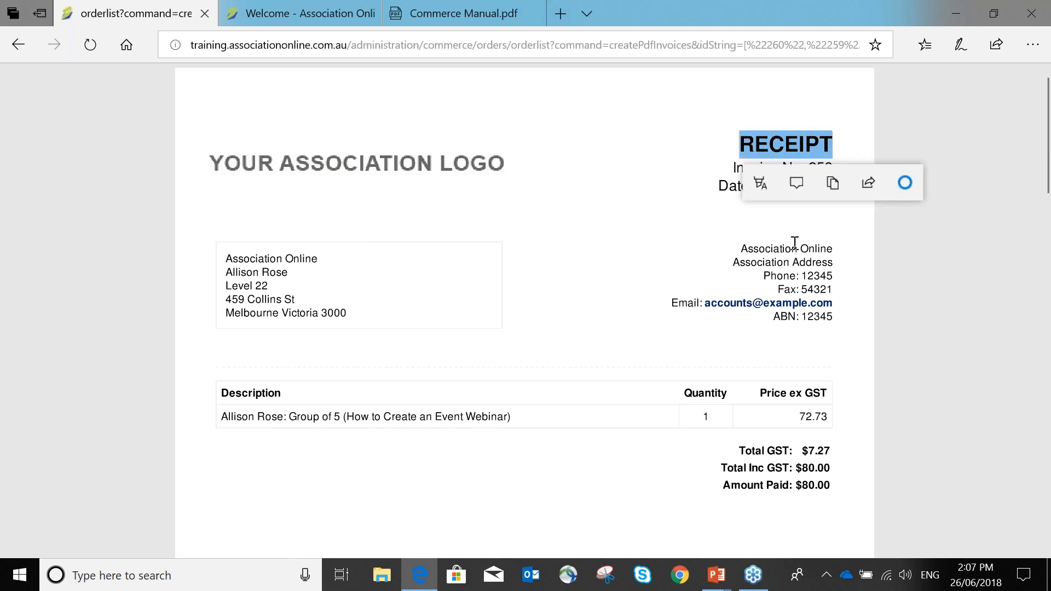
scroll(789, 237, down, 1)
scroll(776, 245, down, 1)
drag(789, 337, 833, 340)
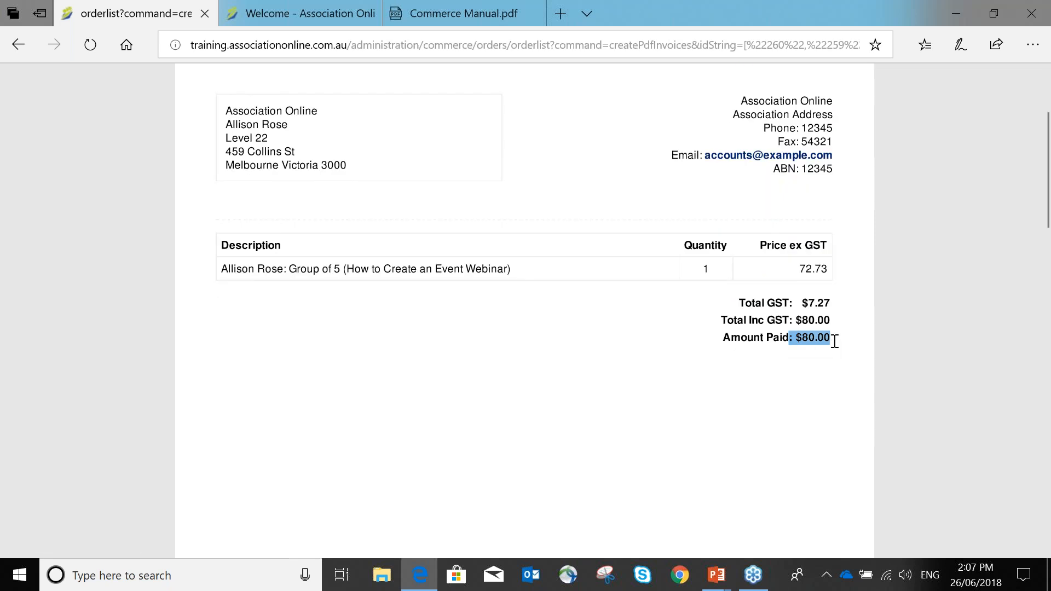
scroll(575, 356, down, 6)
scroll(572, 356, down, 4)
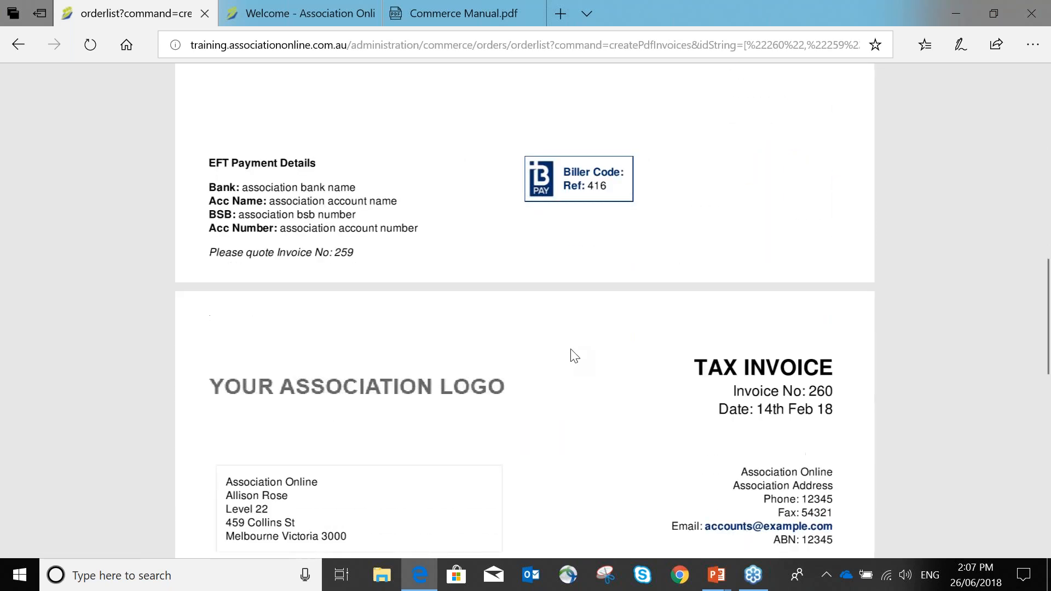
drag(691, 181, 814, 184)
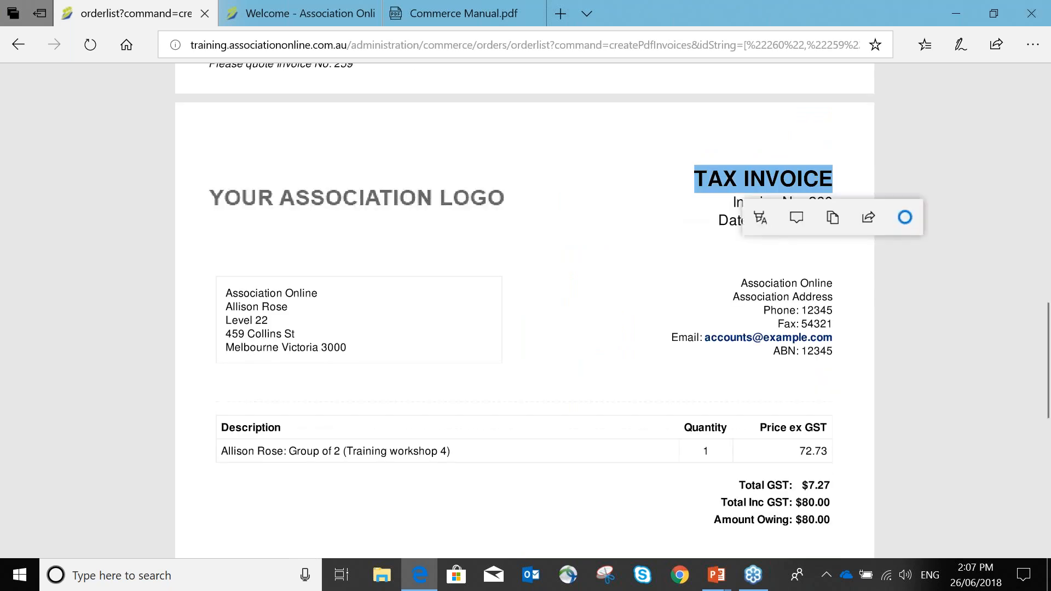
scroll(706, 343, down, 2)
drag(722, 372, 859, 380)
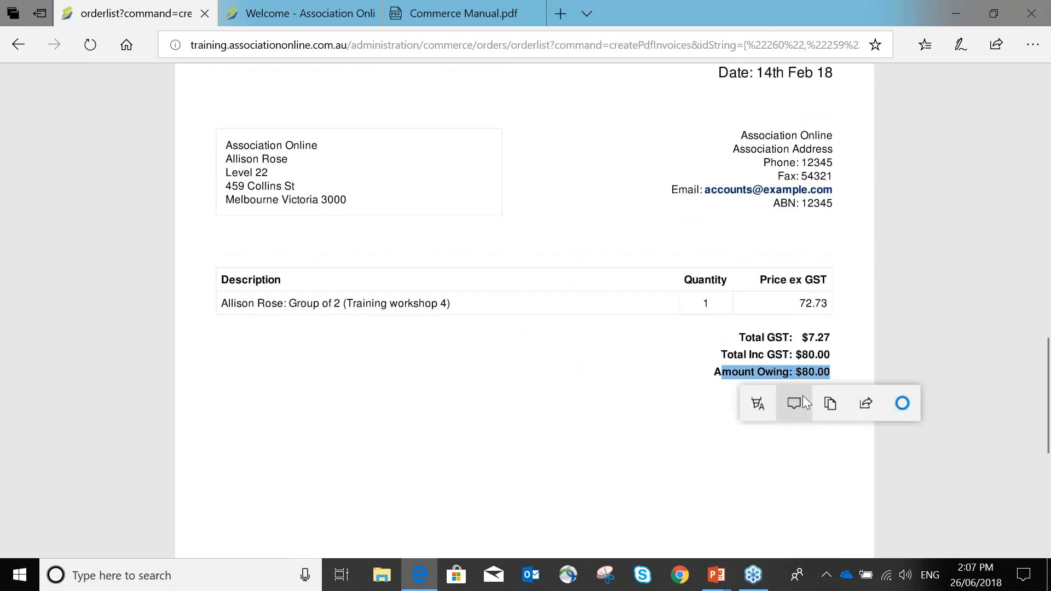
click(4, 48)
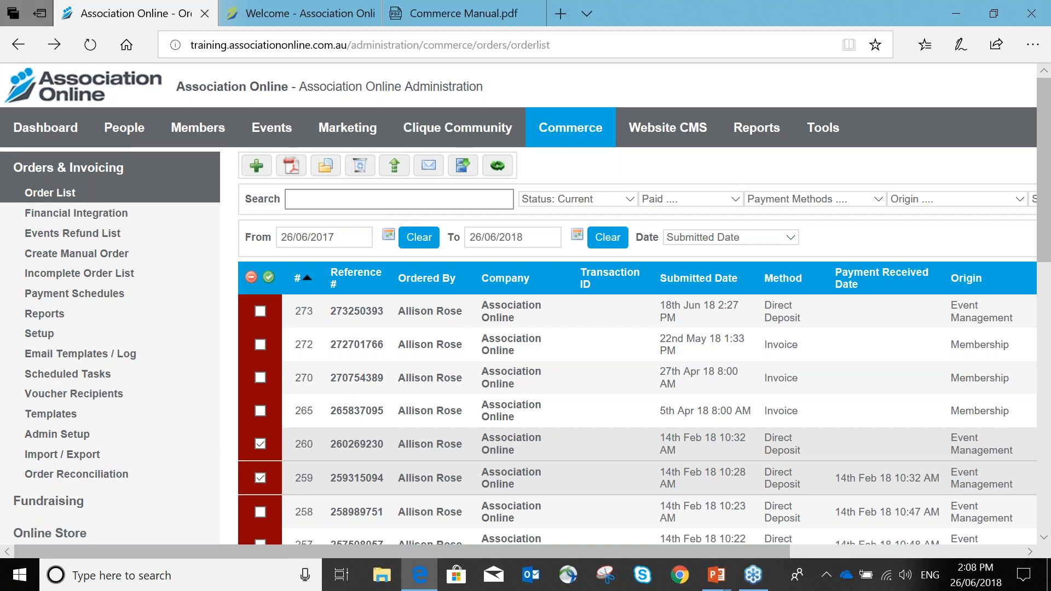
- Select every order in the list and clear the entire selection
click(260, 411)
click(260, 412)
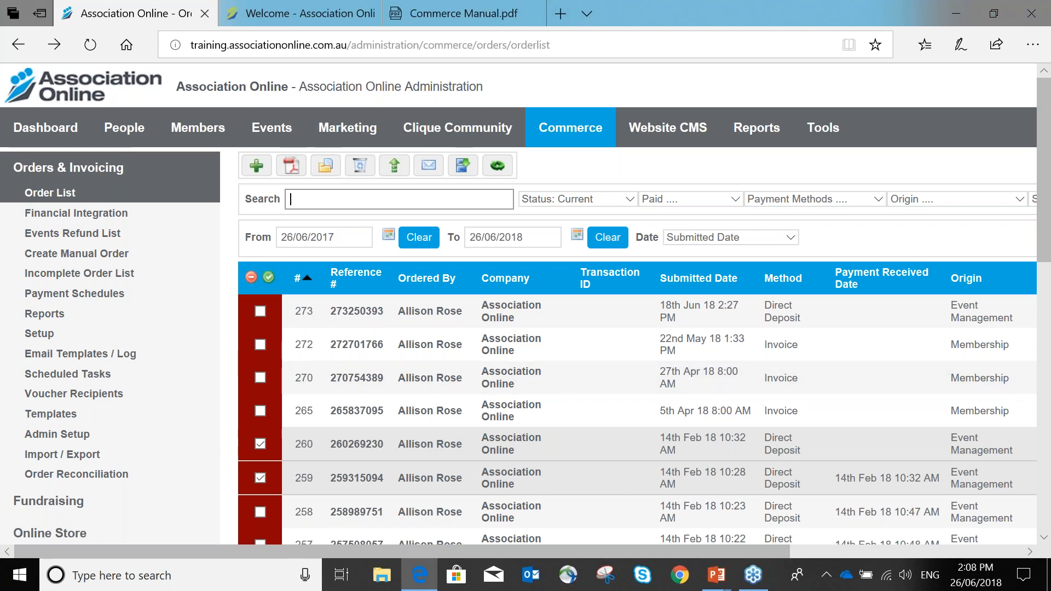
click(269, 278)
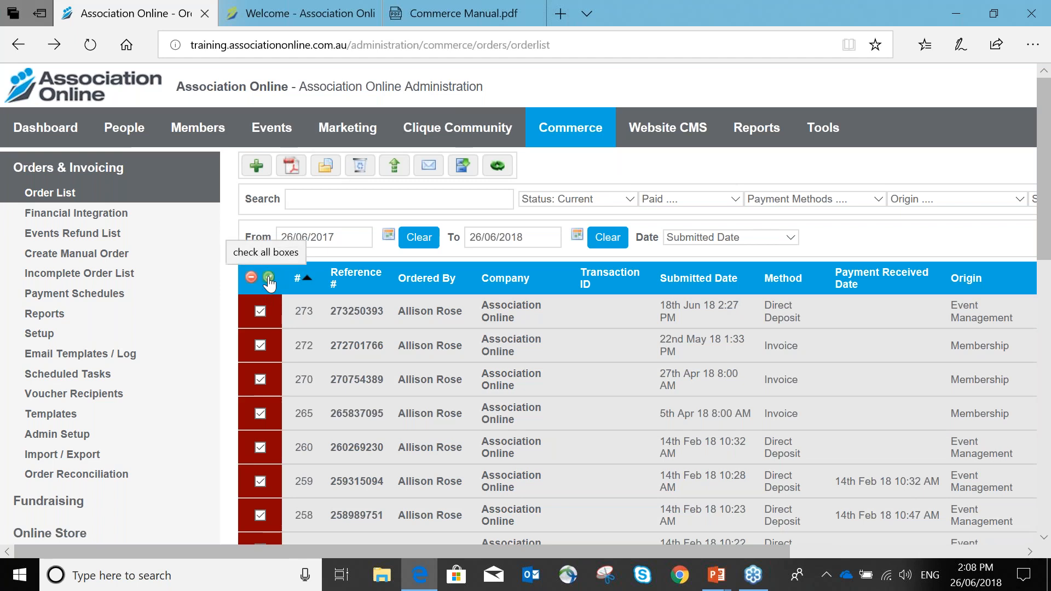
click(251, 277)
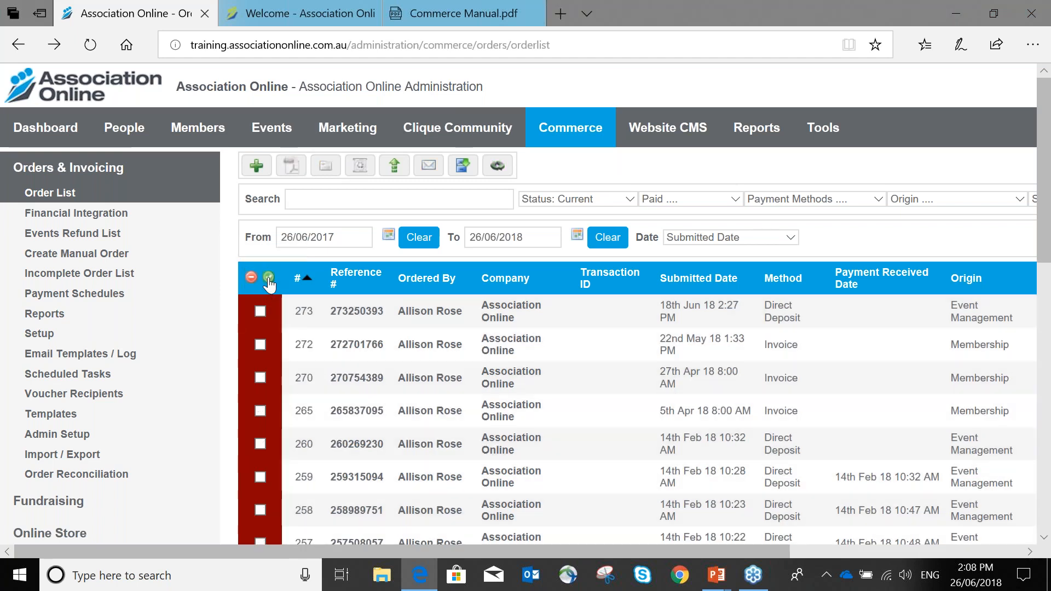
- Generate a zip file of the invoices for the orders submitted 18th Jun 18 and 22nd May 18
click(261, 312)
click(261, 345)
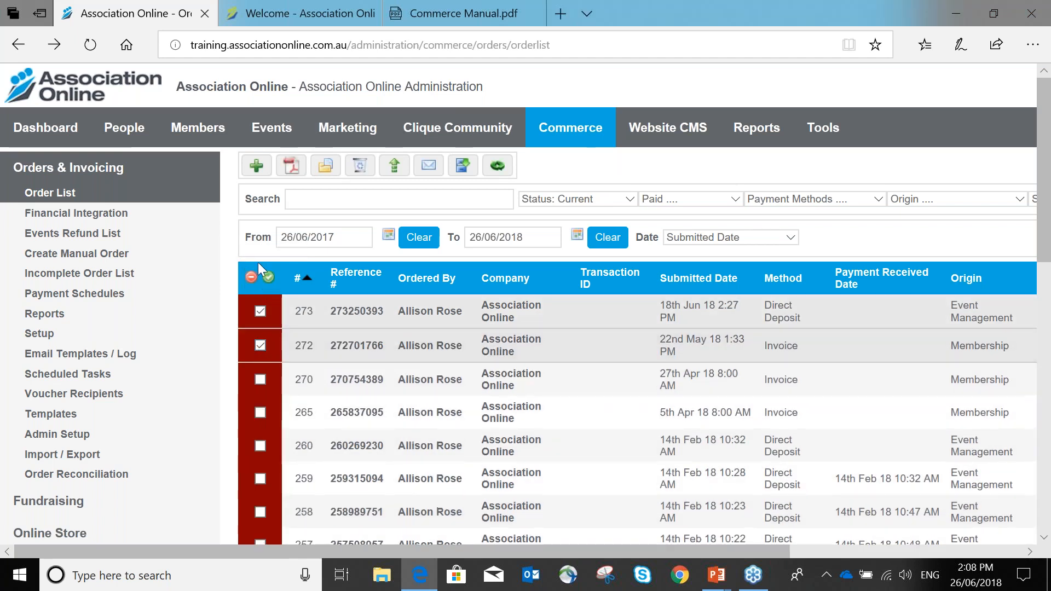
click(333, 167)
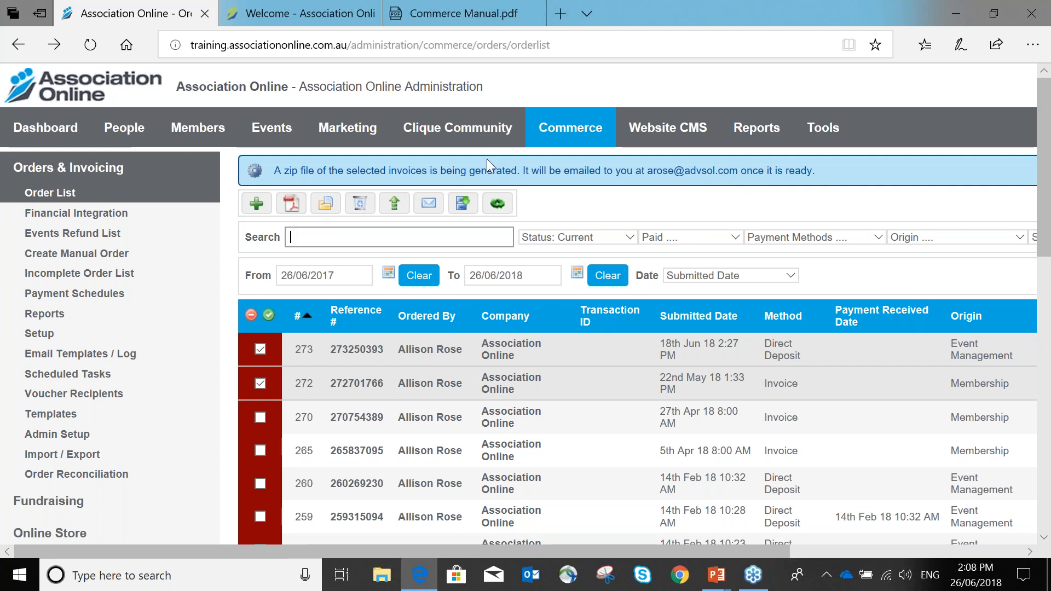
- Deselect the orders submitted 18th Jun 18 and 22nd May 18, and open the order export page
click(260, 349)
click(259, 383)
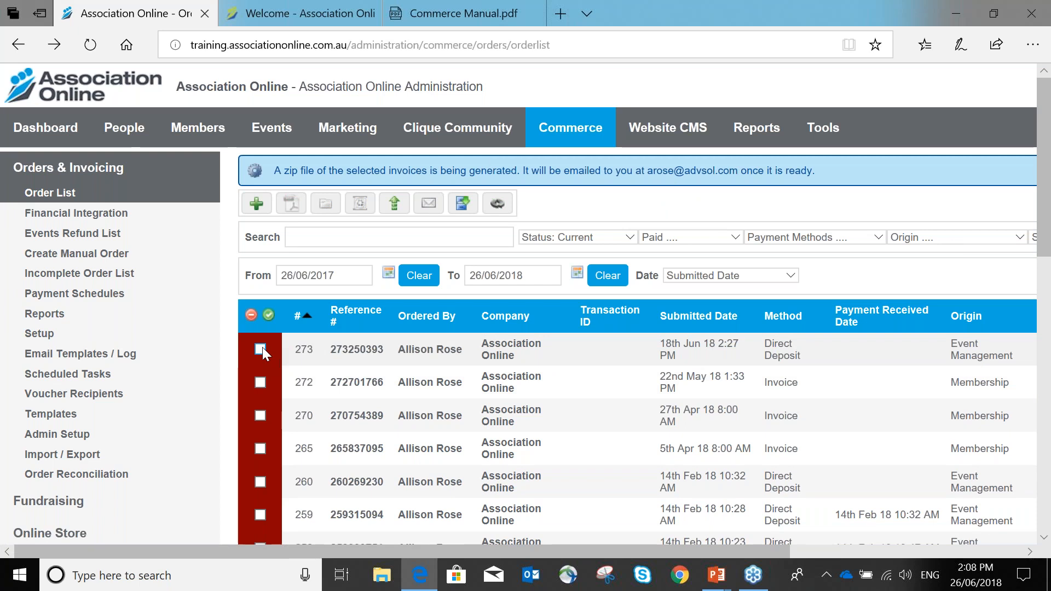
click(260, 350)
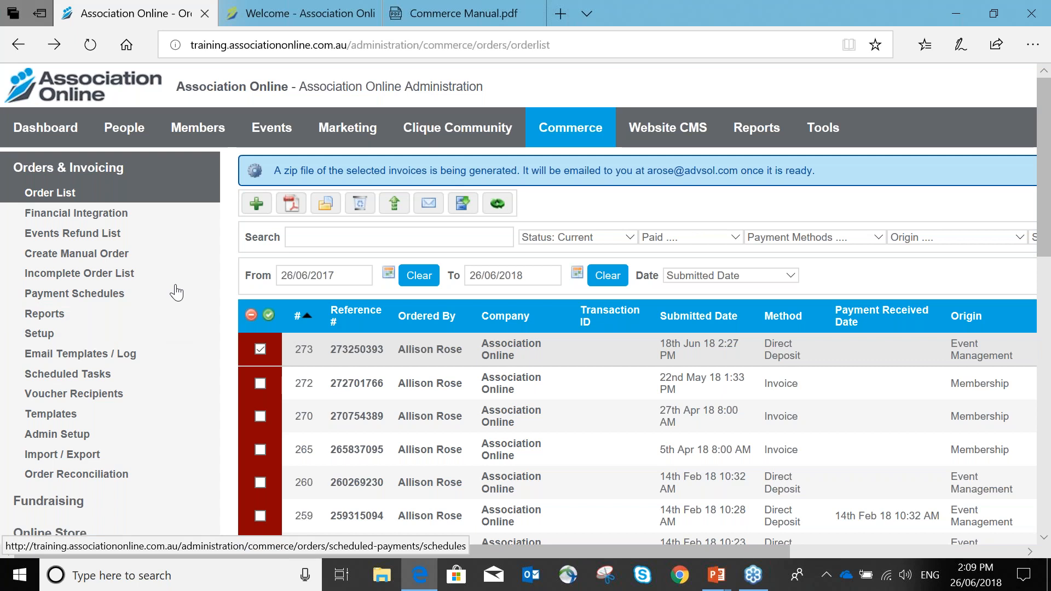
click(261, 349)
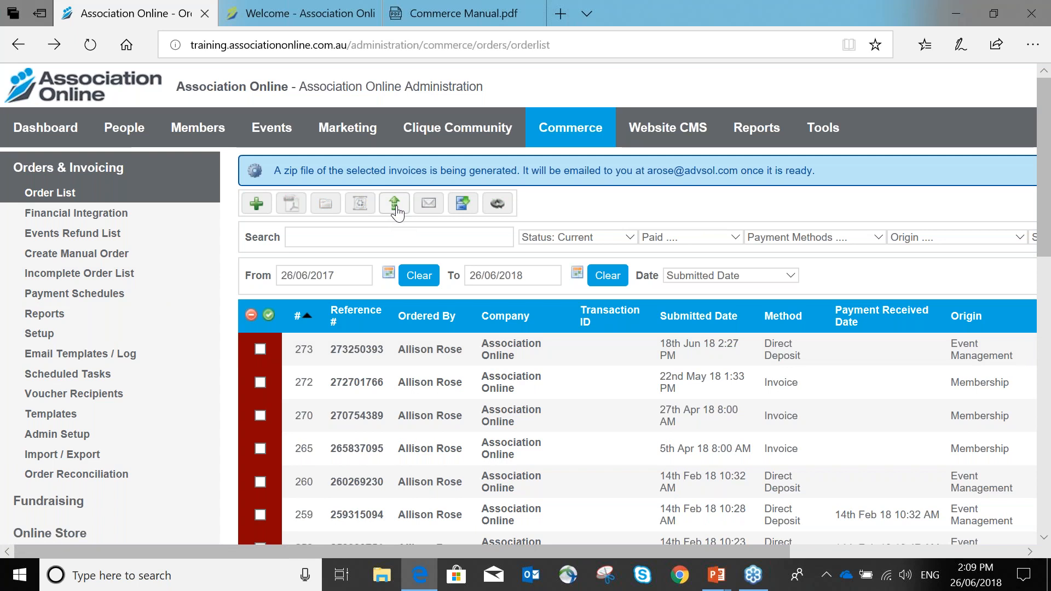
click(395, 207)
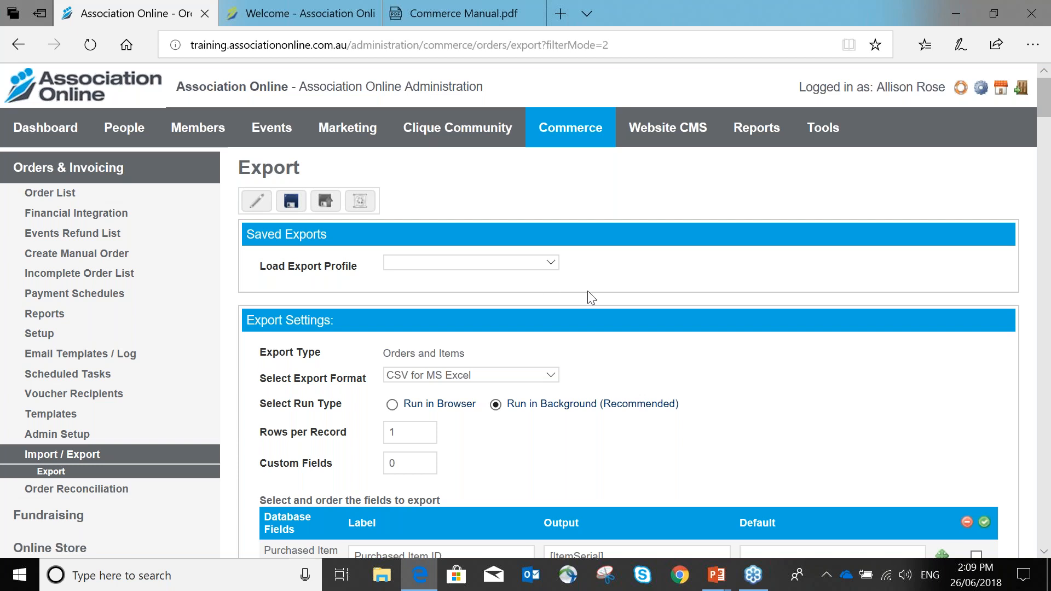
- Examine the export settings and the complete list of database fields available for the Orders and Items export
scroll(591, 298, down, 4)
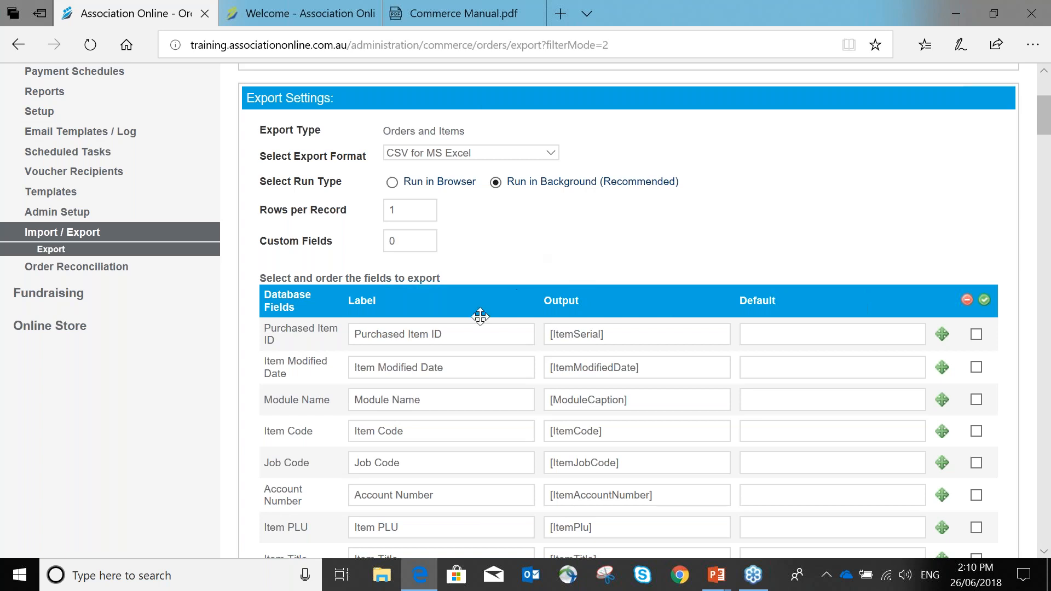
scroll(454, 465, down, 3)
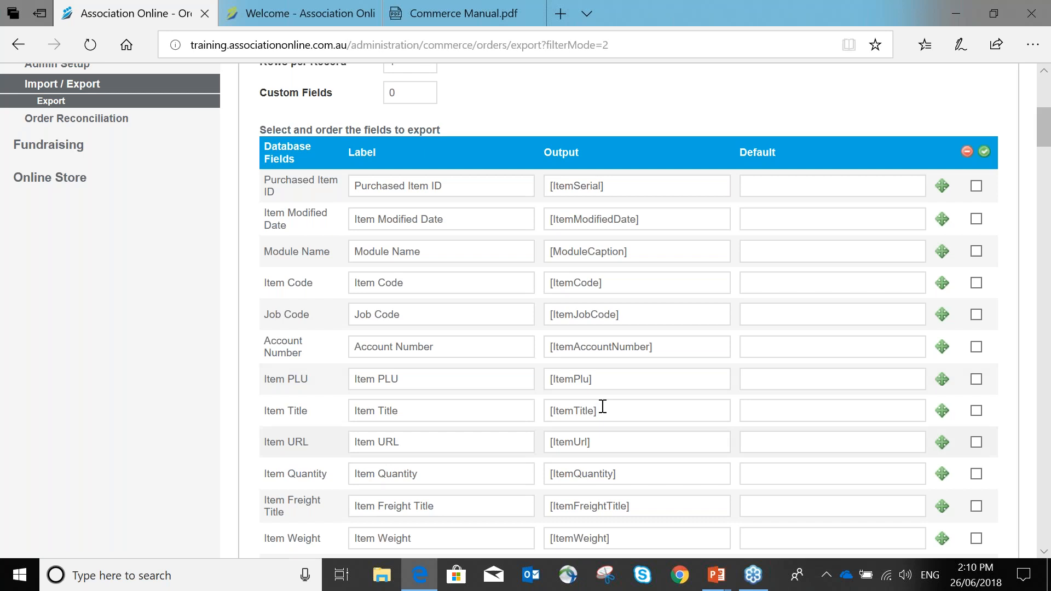
scroll(484, 332, down, 7)
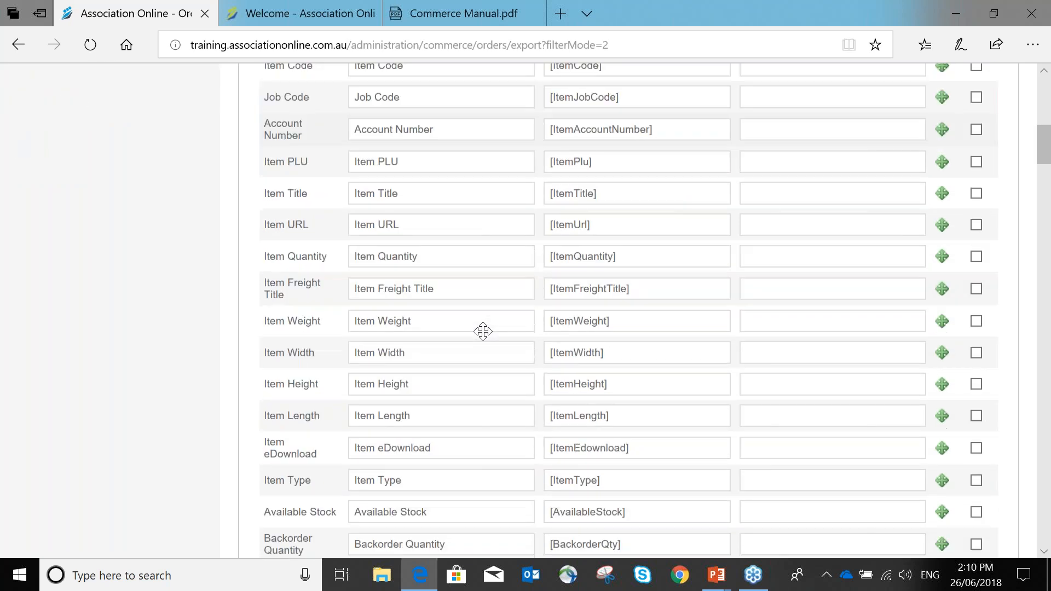
scroll(484, 331, down, 12)
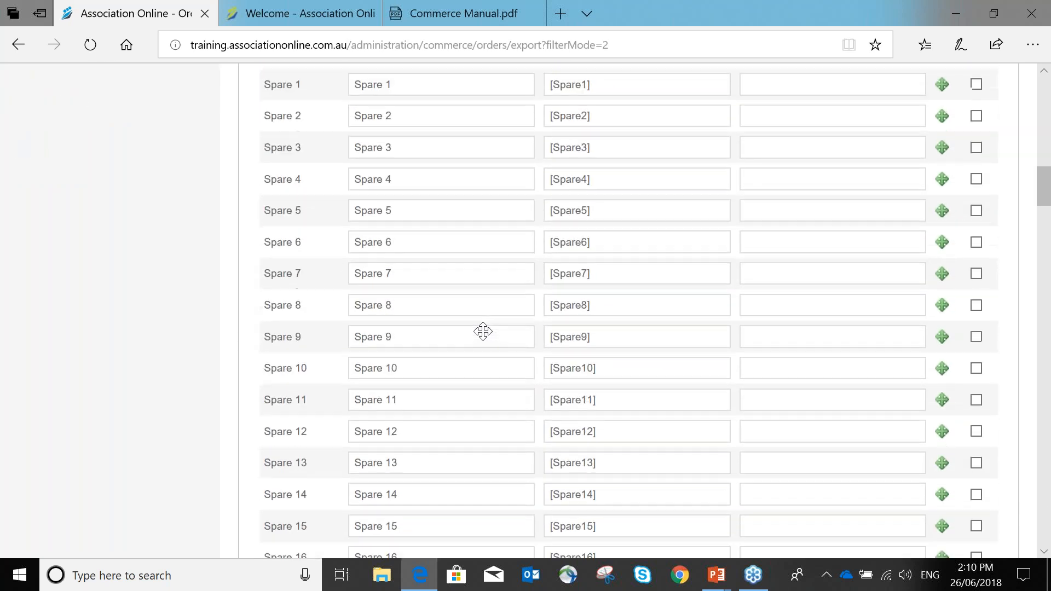
scroll(483, 332, down, 5)
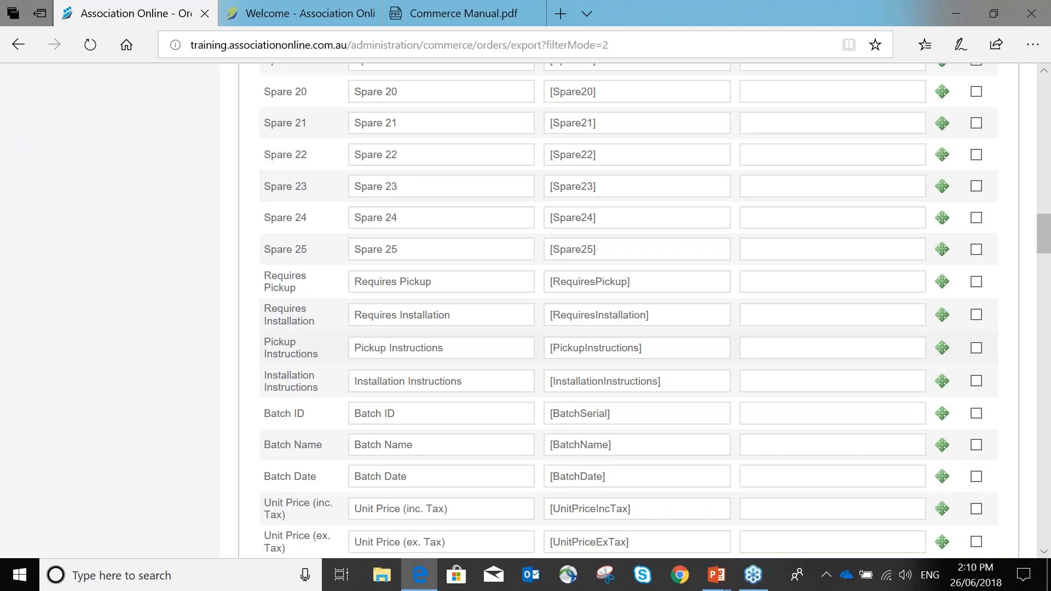
scroll(484, 331, down, 7)
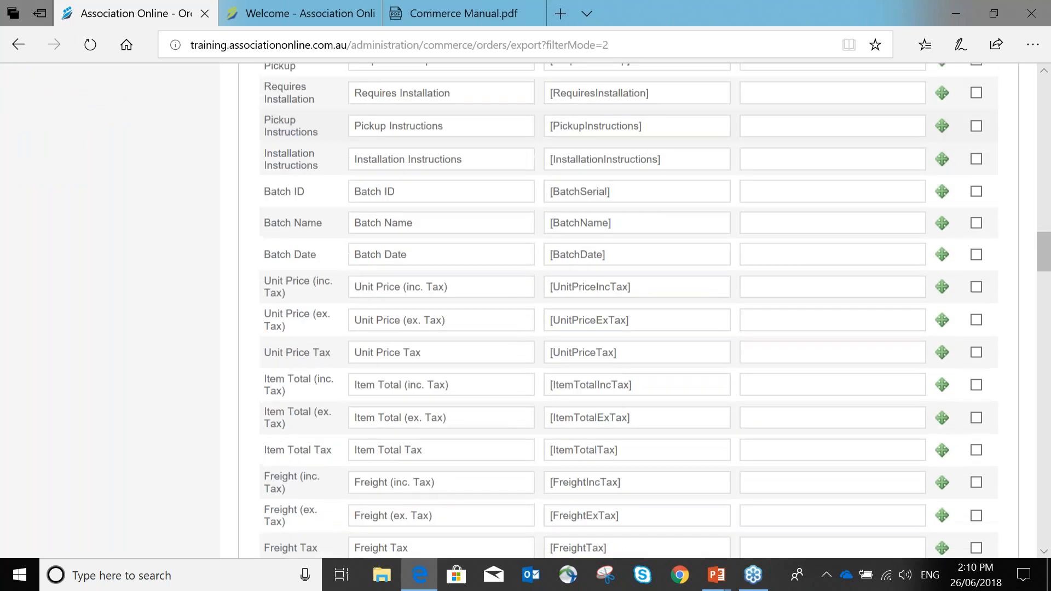
scroll(483, 331, down, 7)
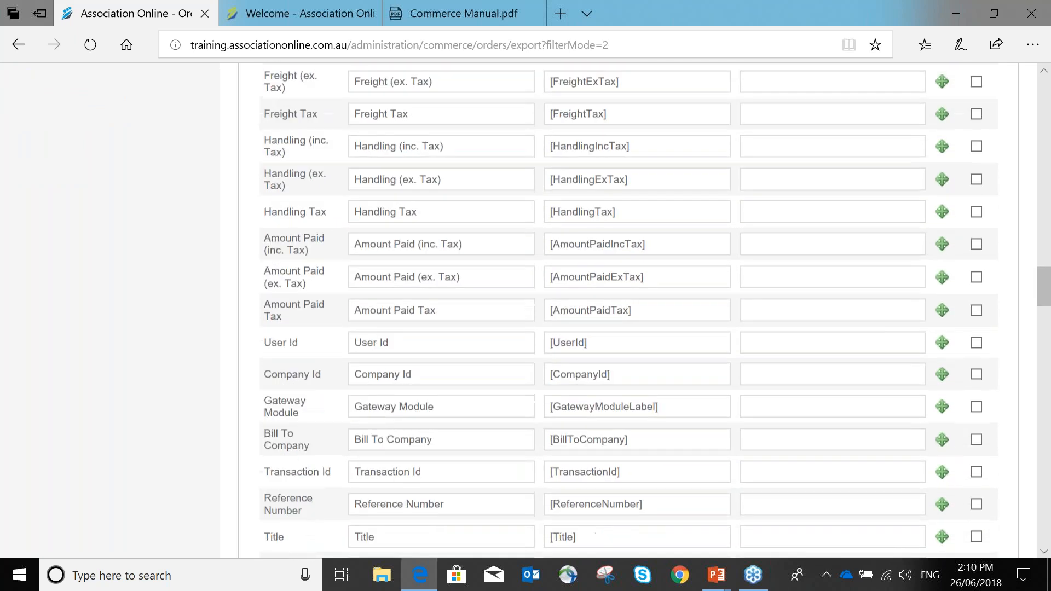
scroll(484, 331, down, 9)
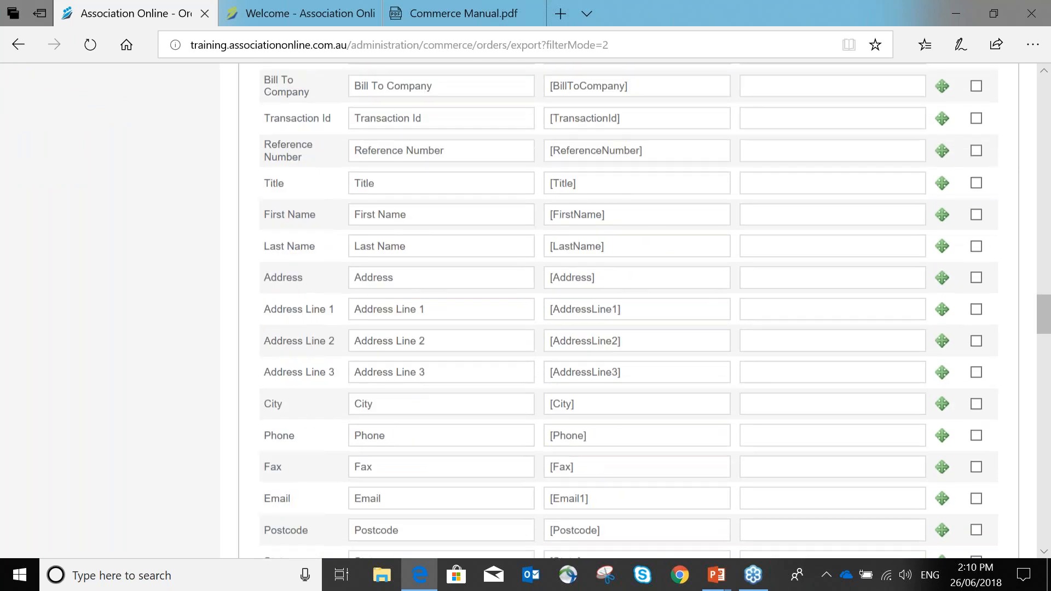
scroll(629, 309, down, 8)
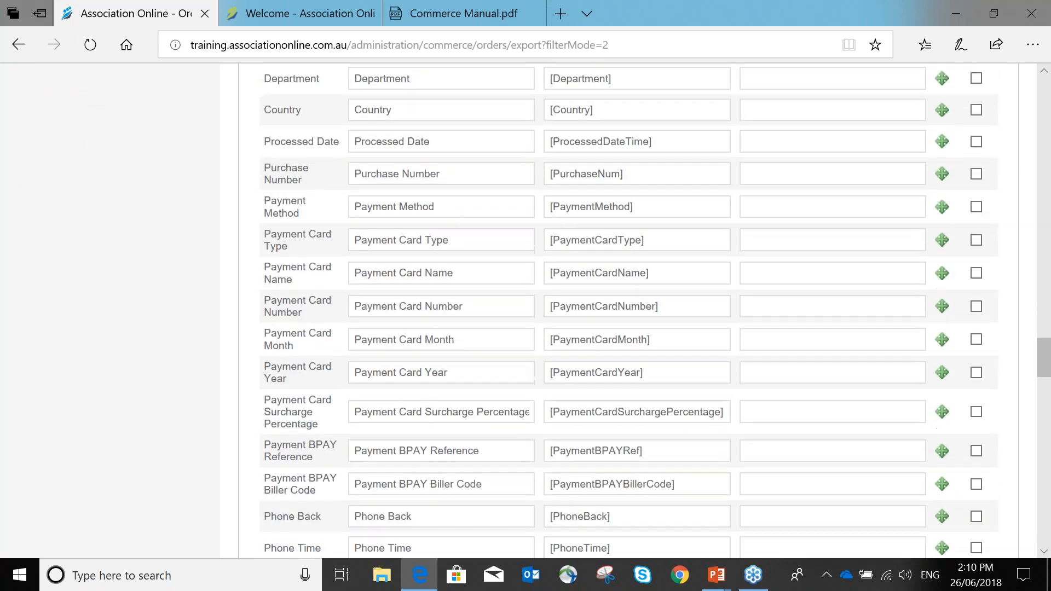
scroll(631, 168, down, 6)
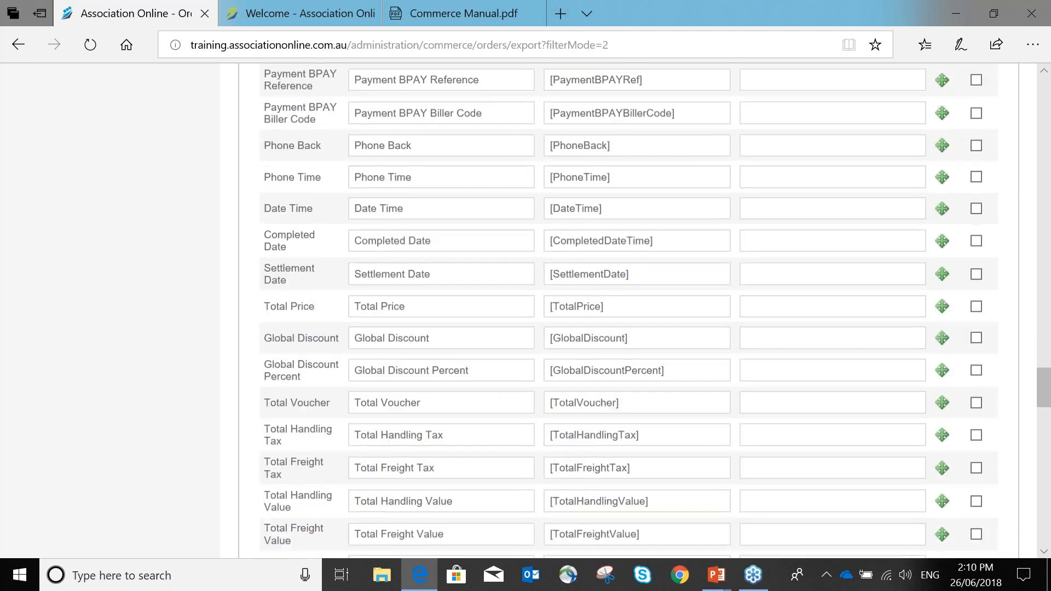
scroll(628, 310, down, 11)
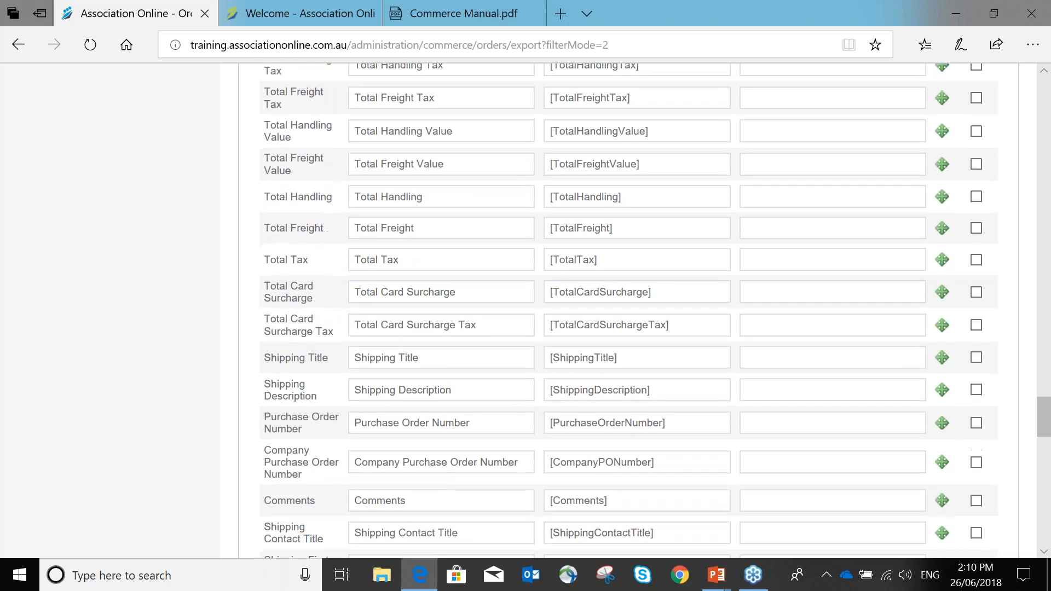
scroll(628, 310, down, 13)
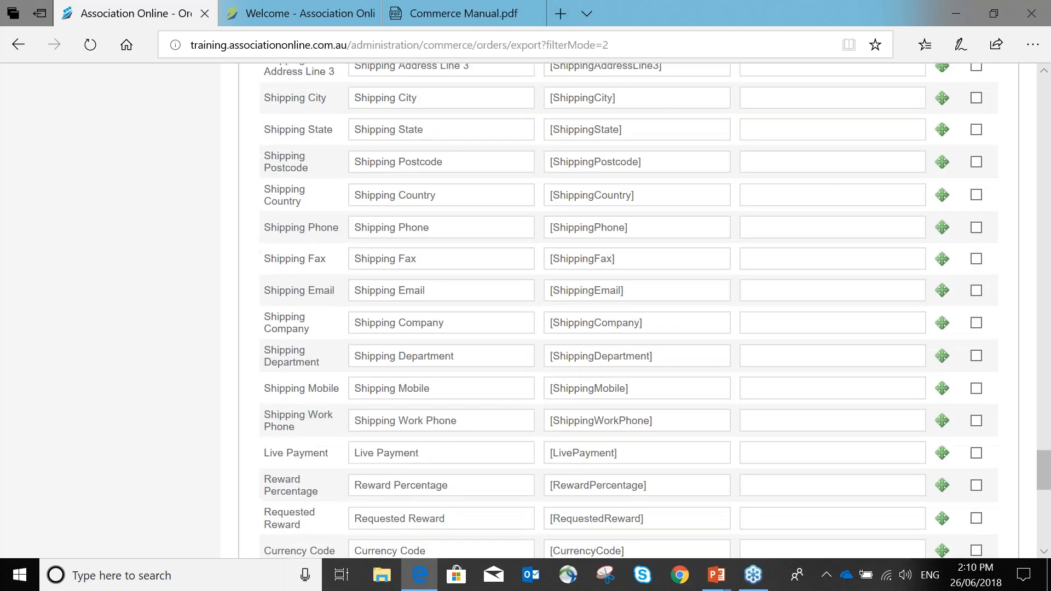
scroll(629, 310, down, 4)
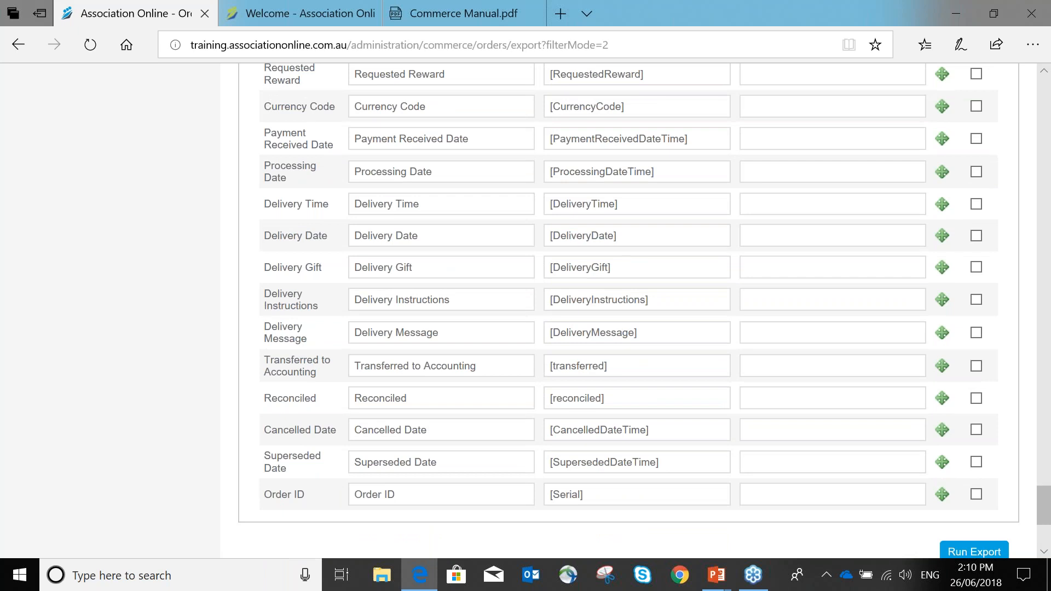
- Inspect the Order ID field's label at the end of the export field list and locate the option to run the export
drag(411, 493, 305, 498)
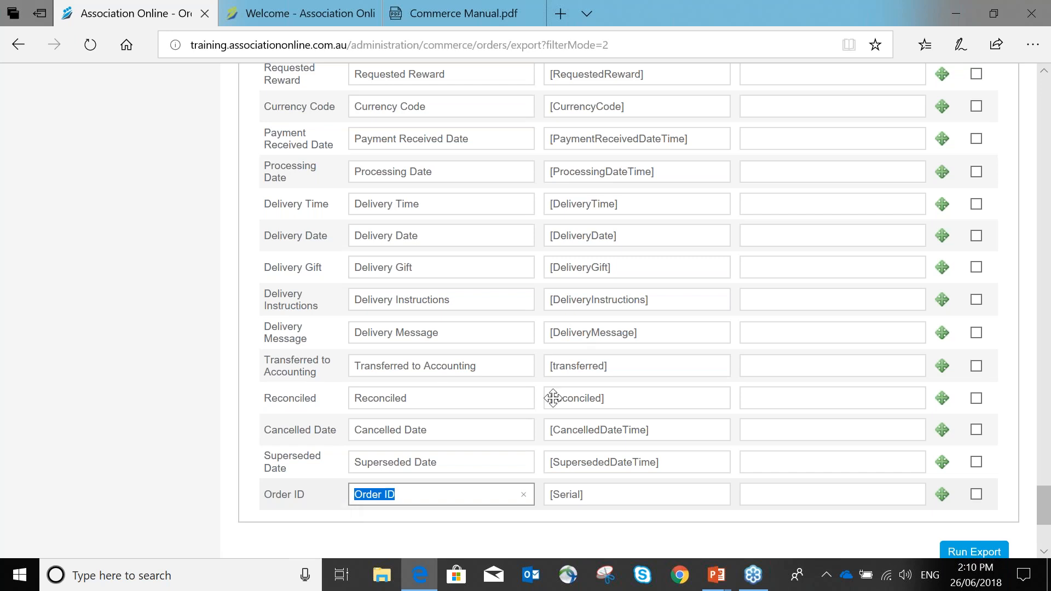
drag(939, 493, 926, 575)
scroll(763, 500, down, 2)
scroll(588, 482, up, 5)
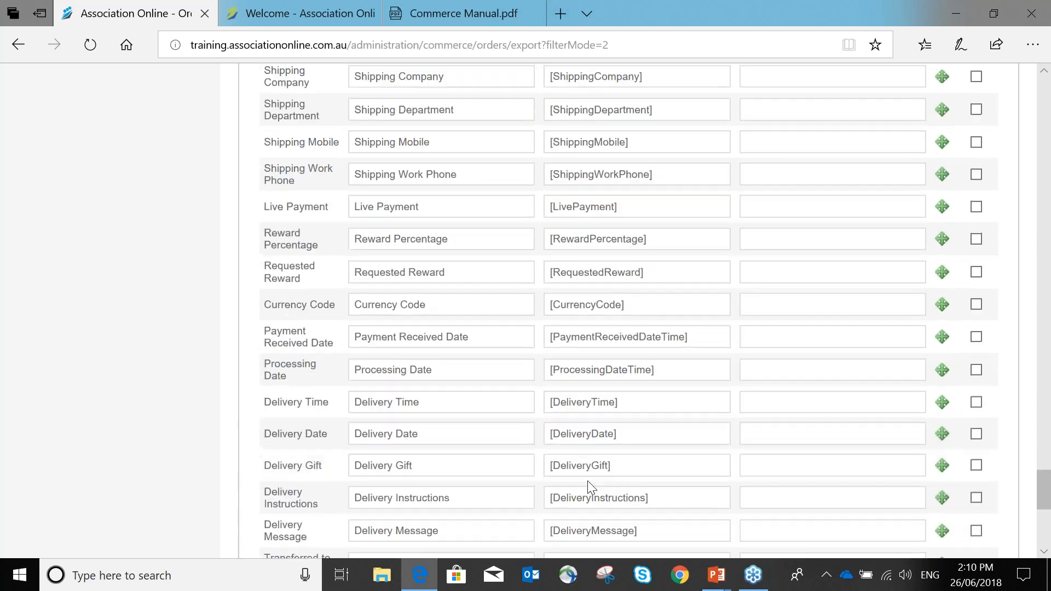
drag(1046, 499, 1049, 517)
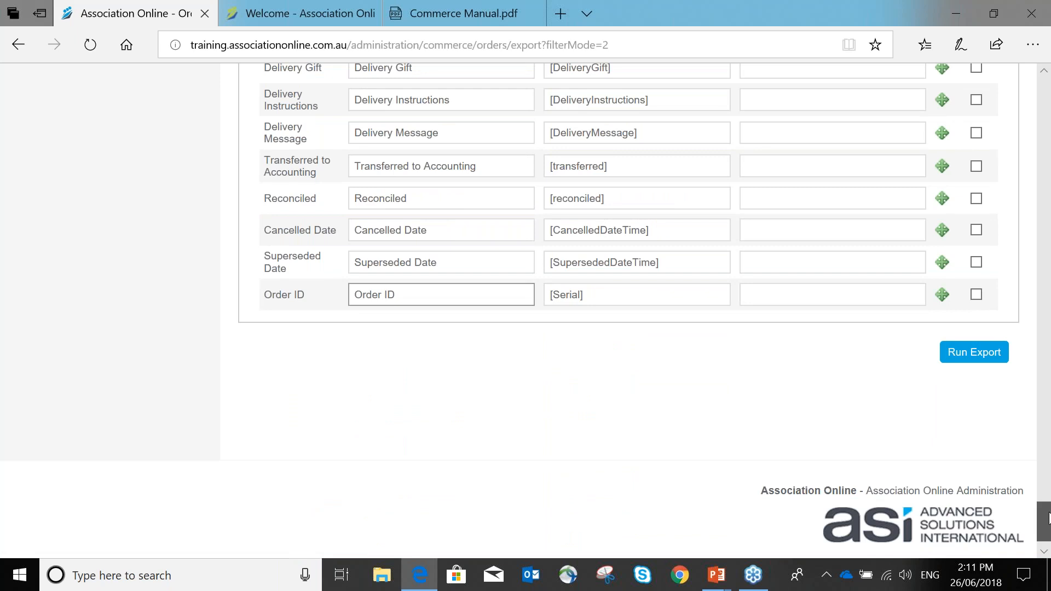
- Return to the order list and filter it to orders with Pending Payment
drag(1050, 518, 1045, 82)
click(148, 203)
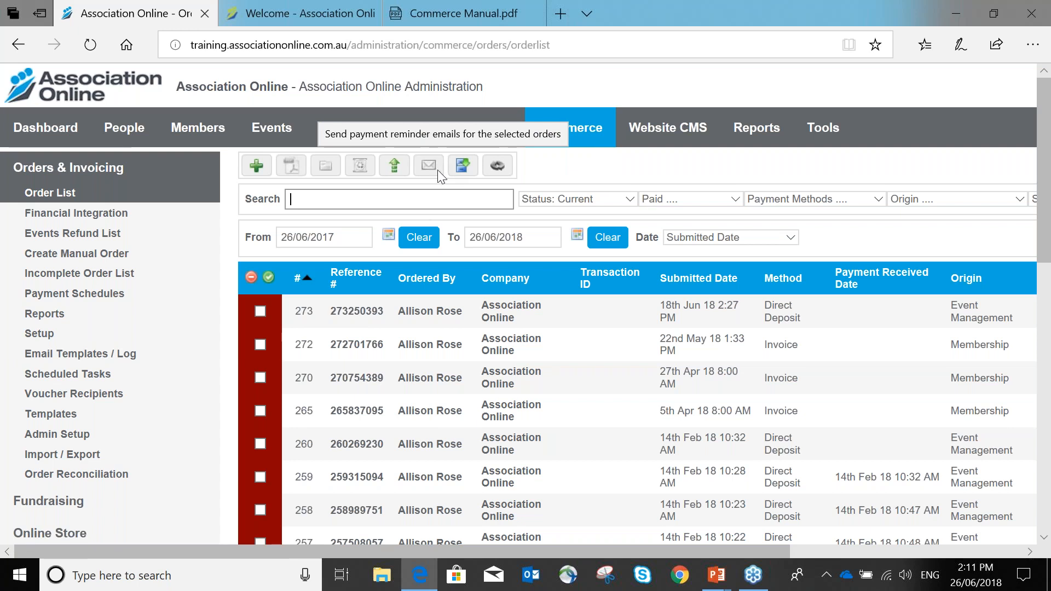
click(726, 202)
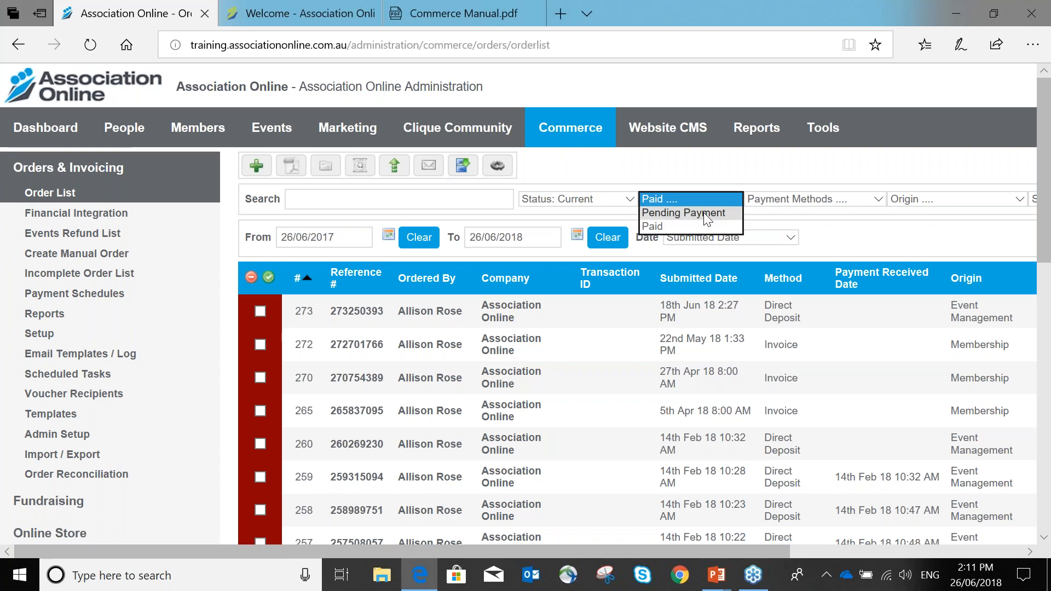
click(708, 214)
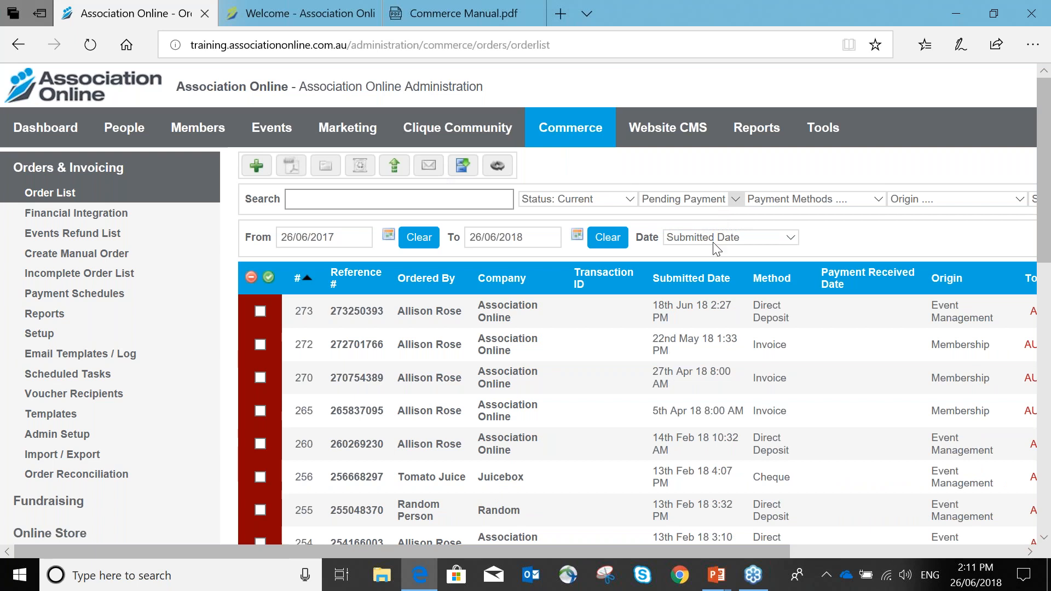
drag(788, 550, 872, 552)
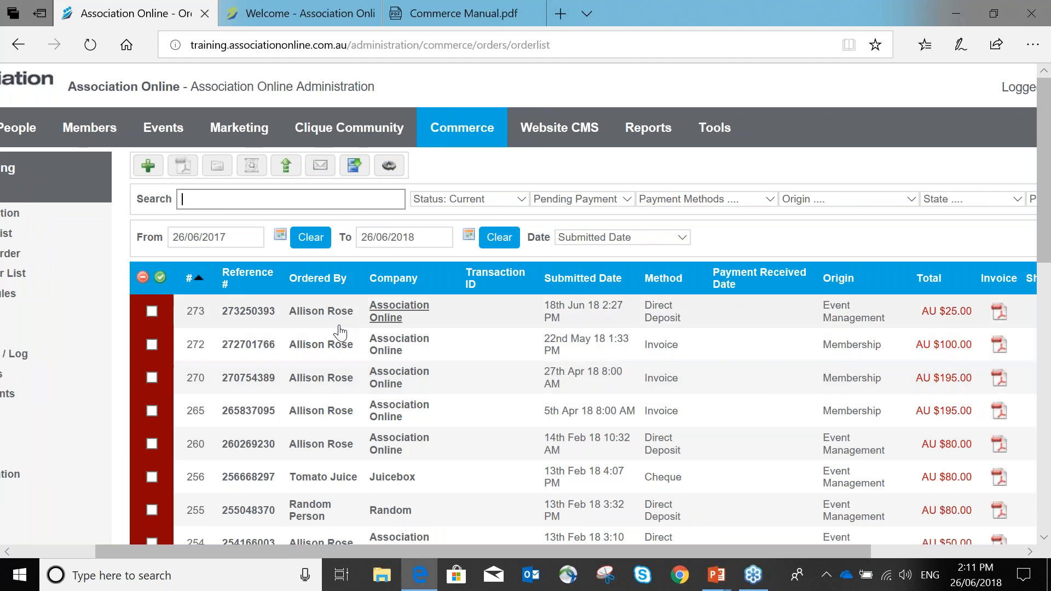
- Select all the pending-payment orders at once and clear the whole selection
click(160, 279)
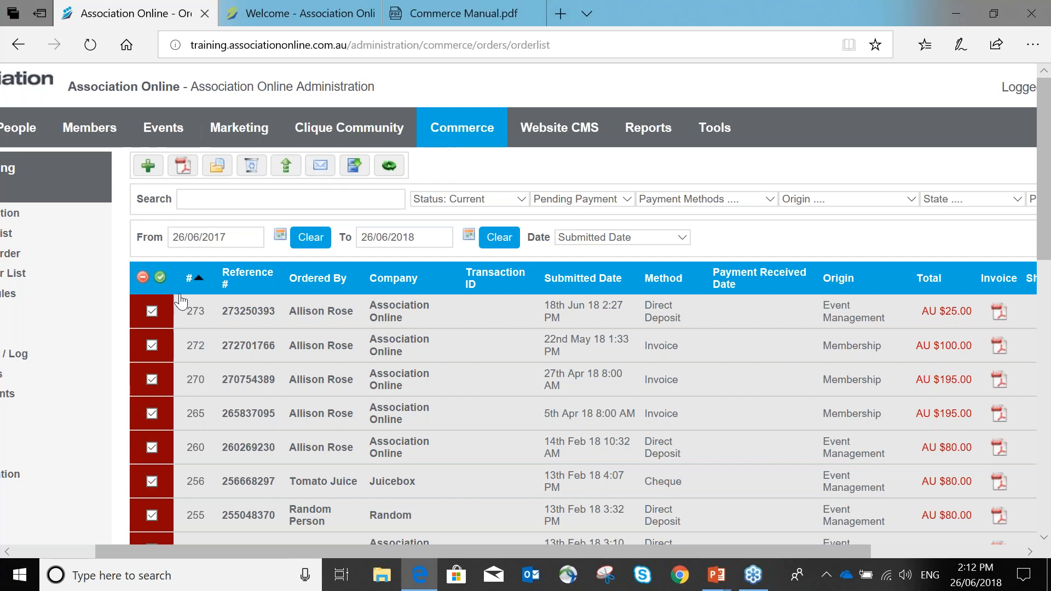
click(141, 278)
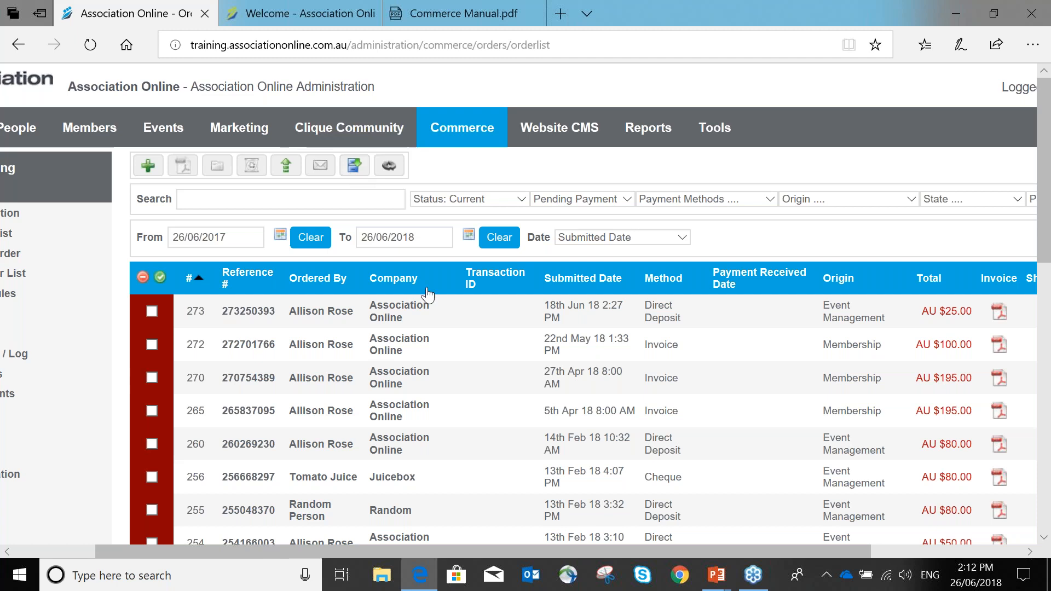
scroll(430, 310, down, 4)
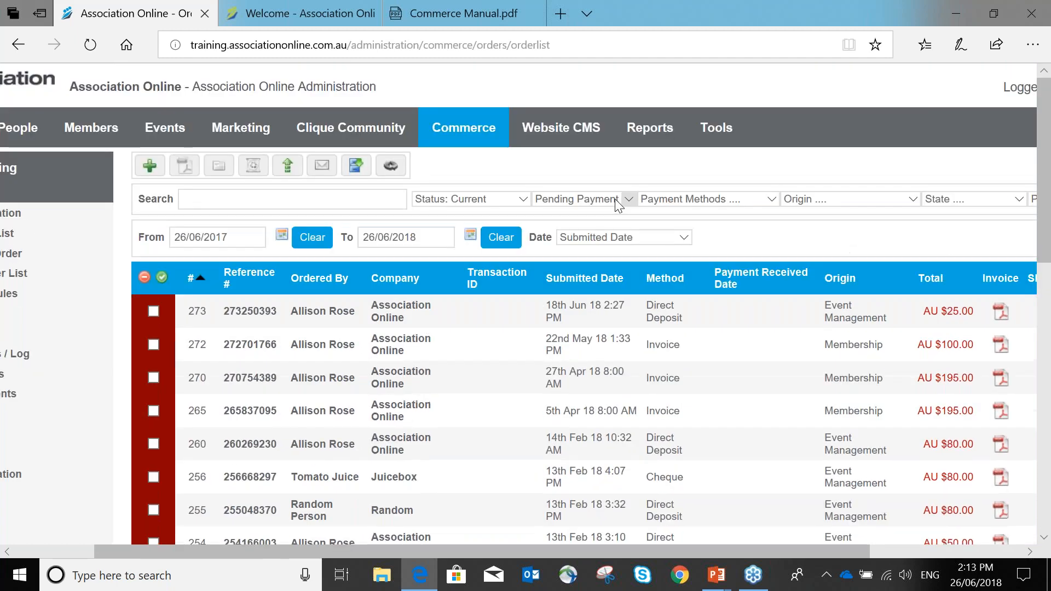
- Reset the Paid filter to its default so the order list is no longer limited to pending payments
click(615, 199)
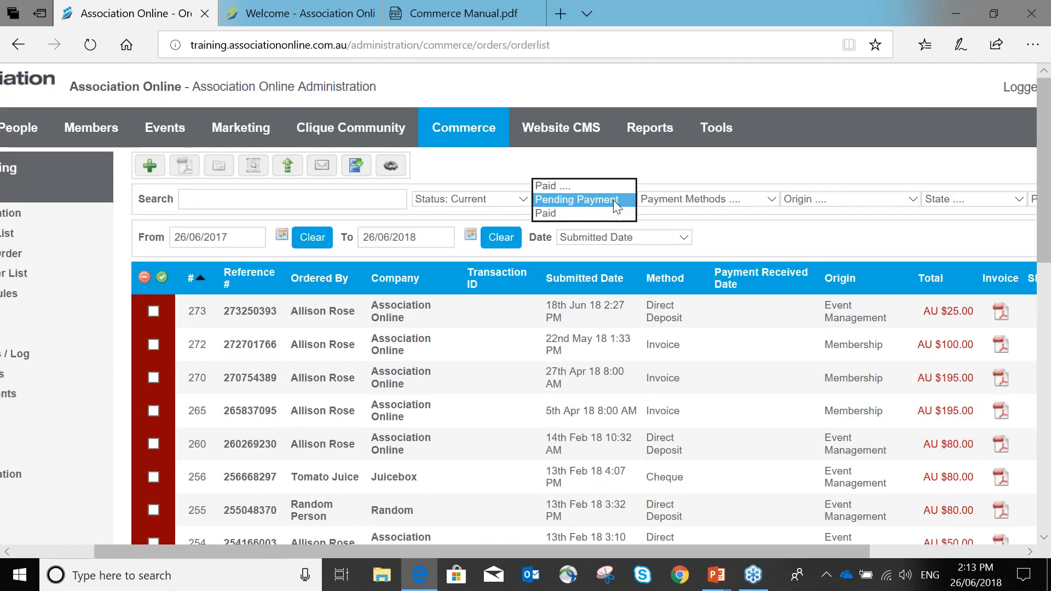
click(604, 184)
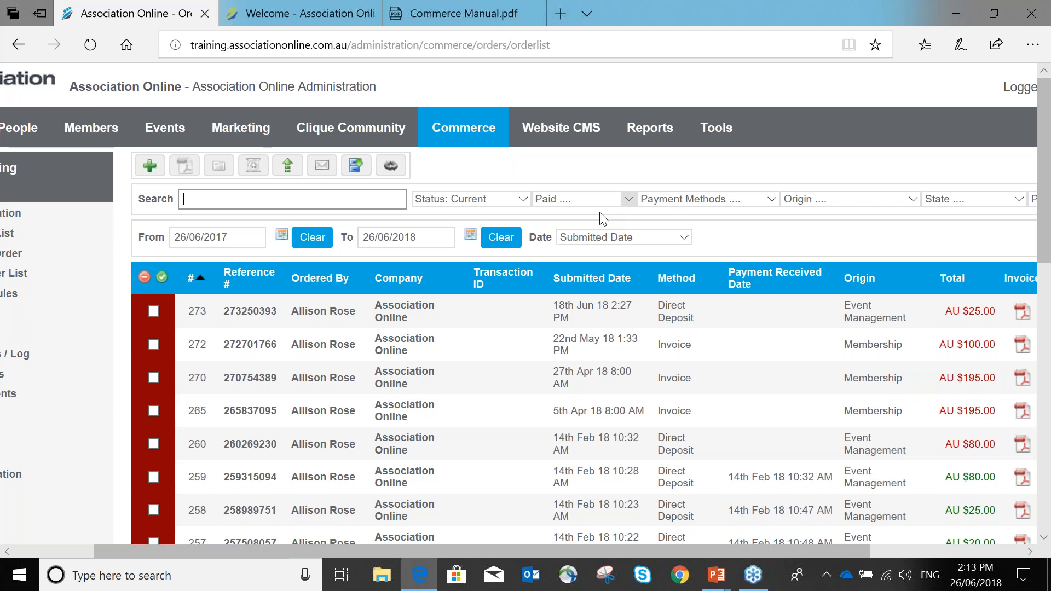
click(569, 201)
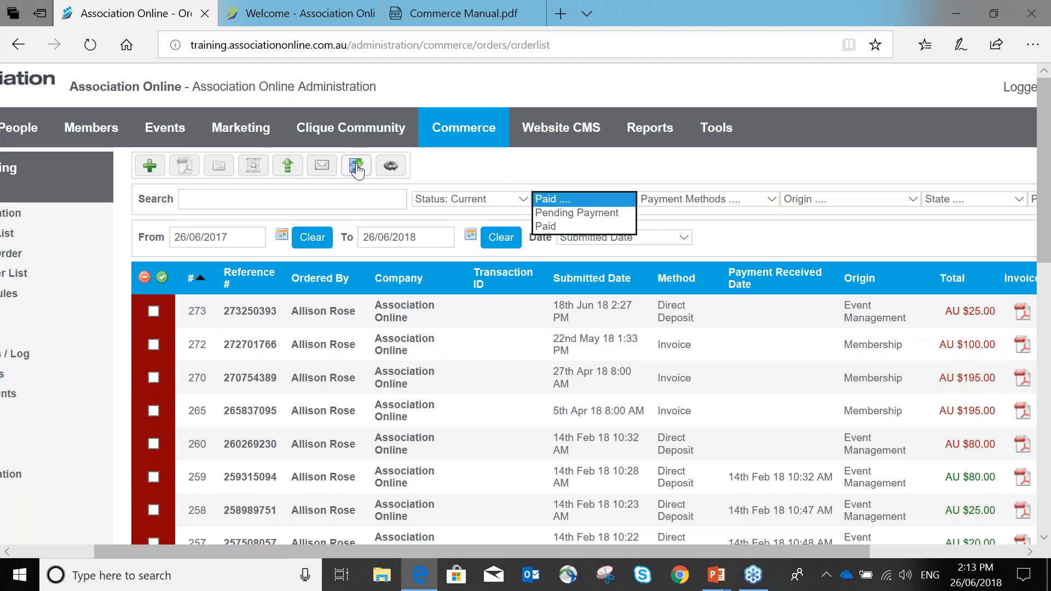
click(446, 163)
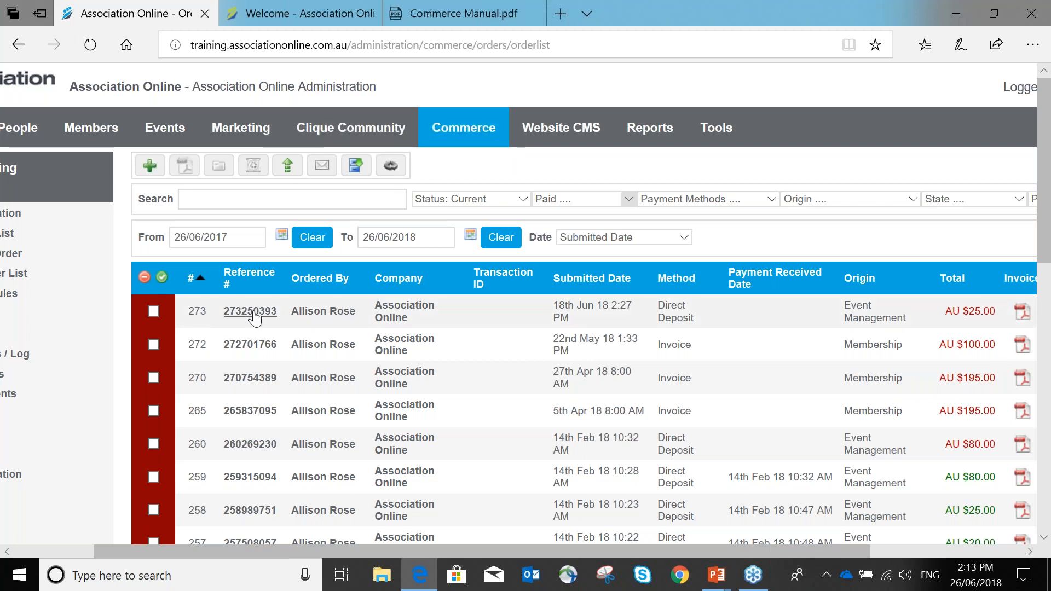
- Examine the statuses that can be set for the order submitted 18th Jun 18, and deselect it without changing it
click(153, 312)
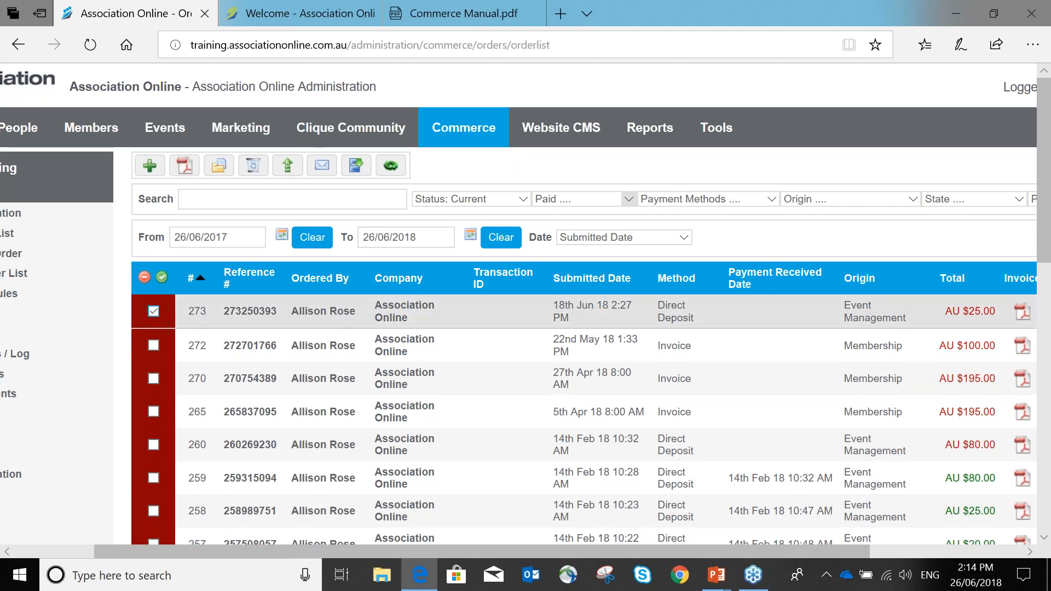
click(155, 312)
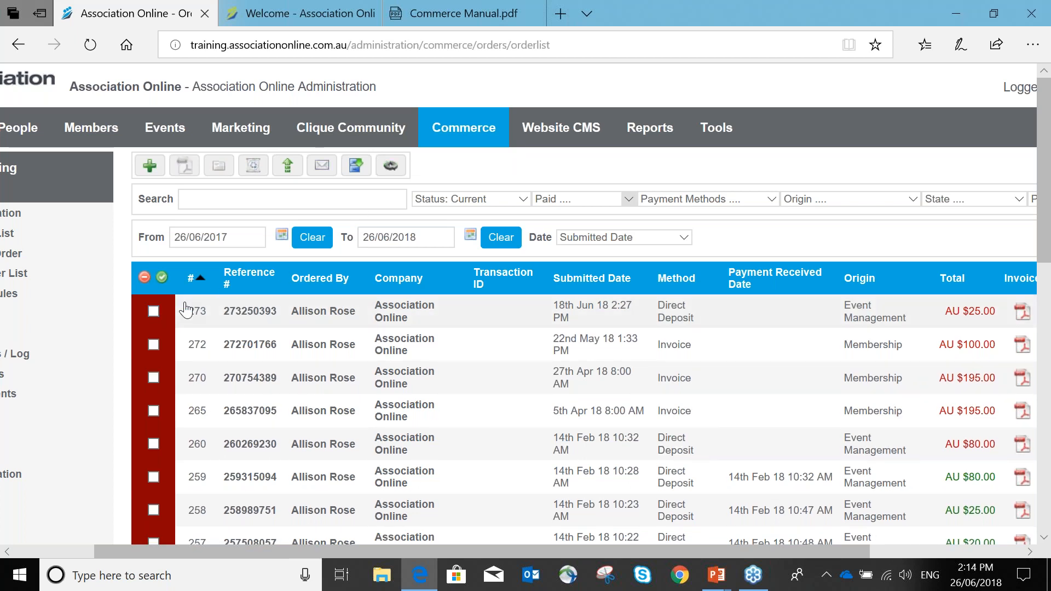
click(155, 312)
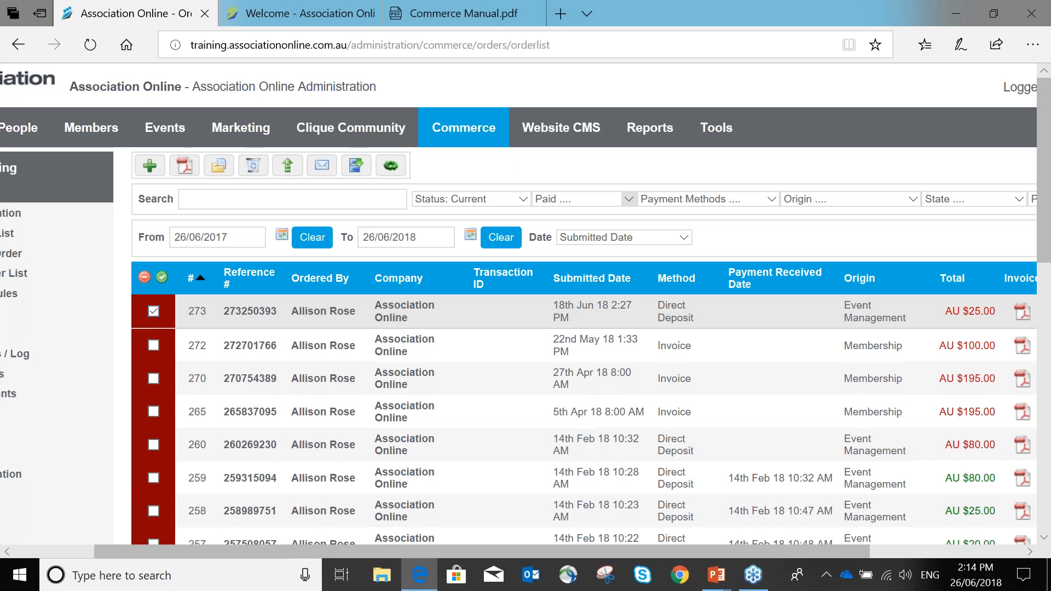
click(391, 167)
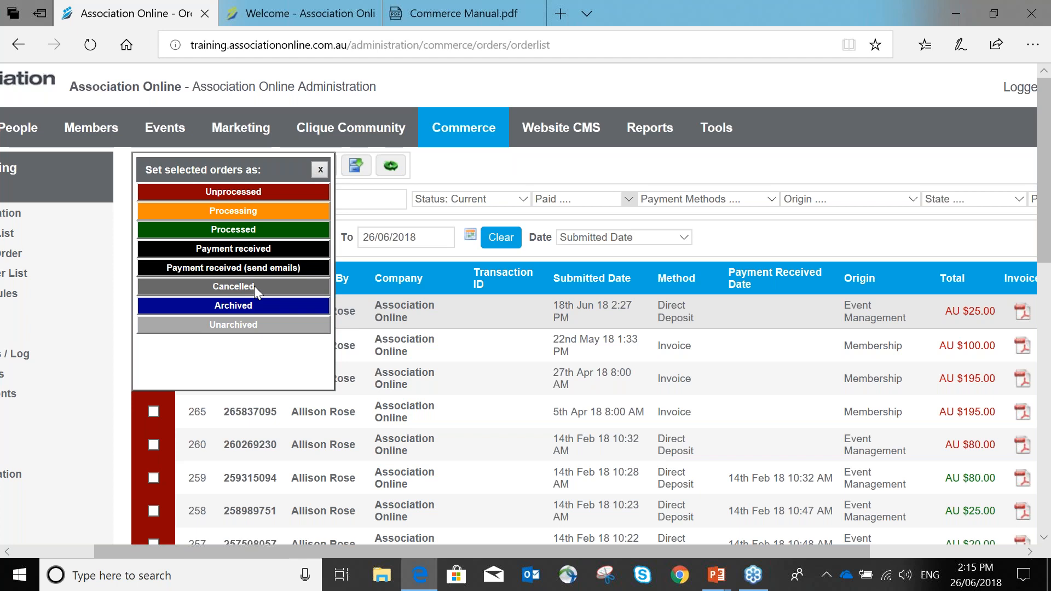
click(321, 169)
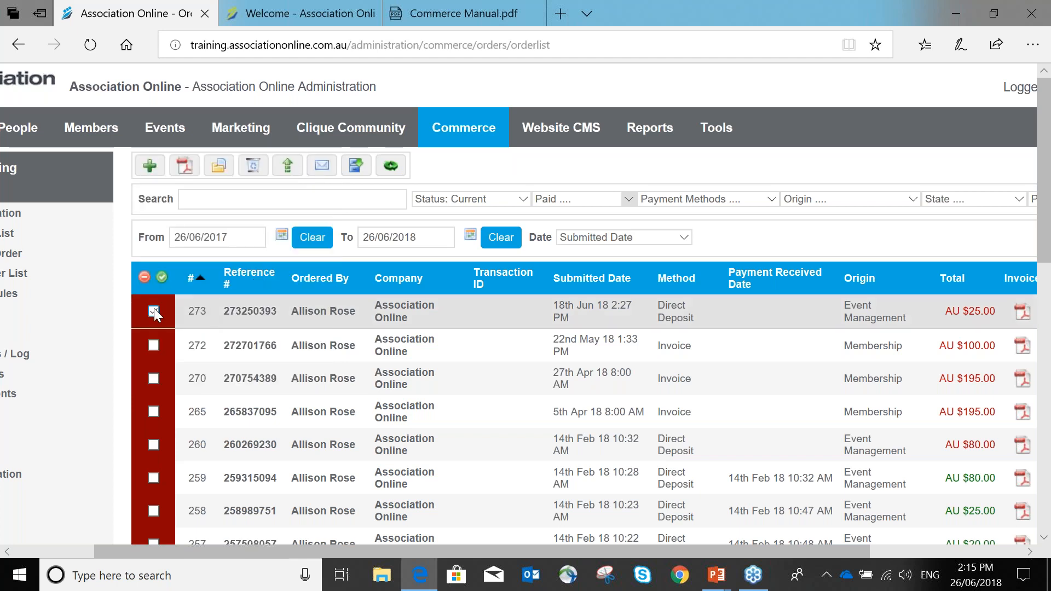
click(154, 312)
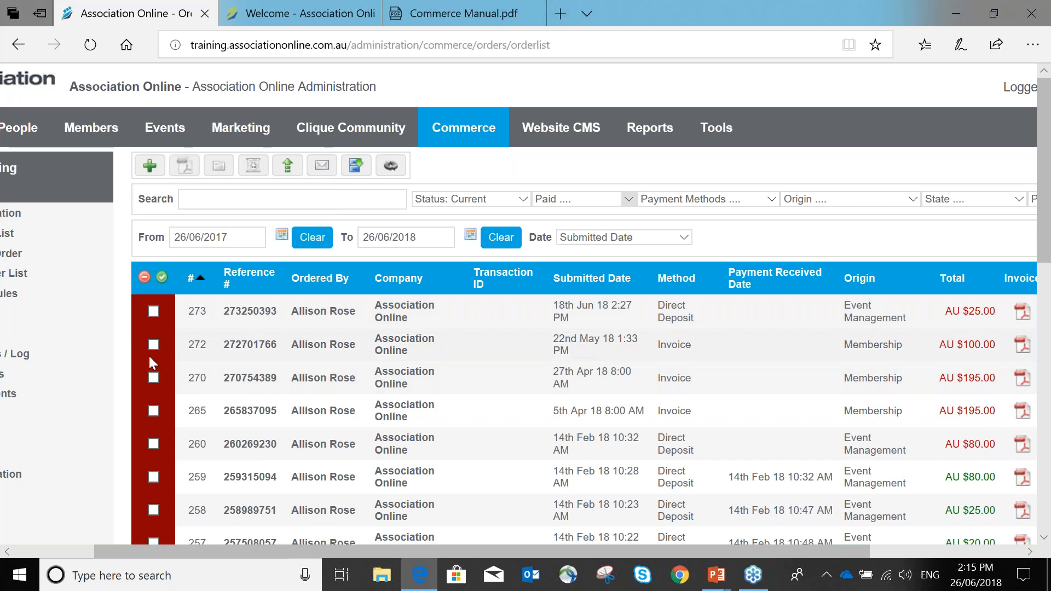
- Set the order submitted 22nd May 18 as Cancelled
click(153, 346)
click(391, 165)
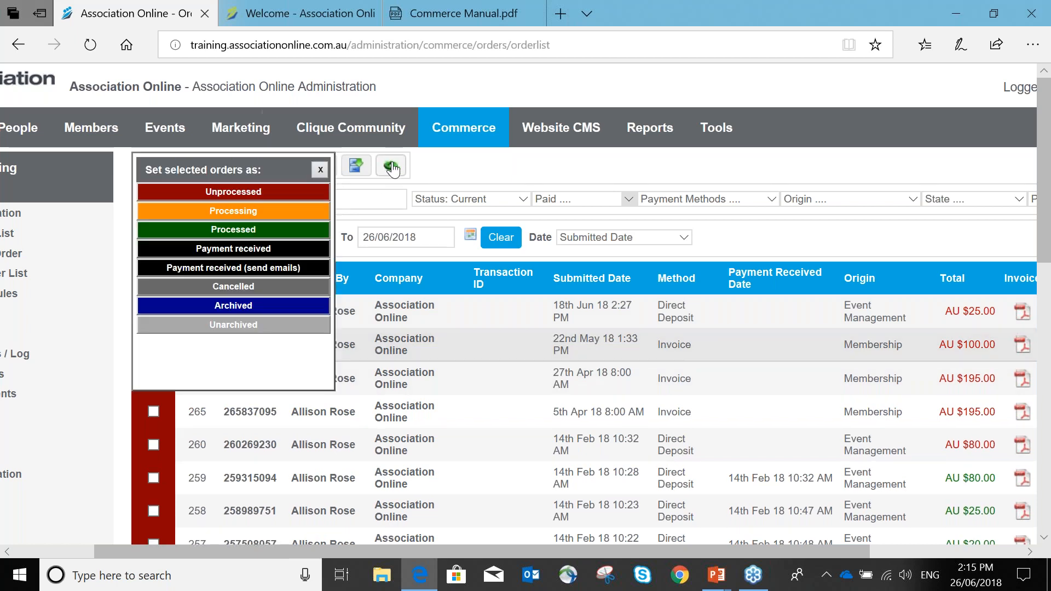
click(241, 286)
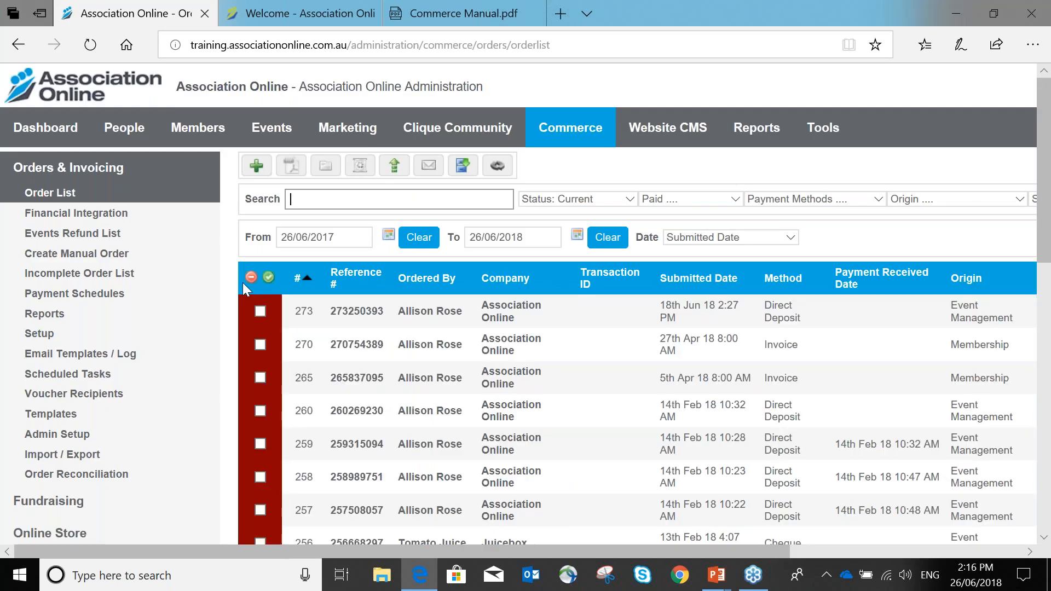
- Filter the order list by Cancelled status to check the cancelled orders, and restore the filter to Current
click(581, 200)
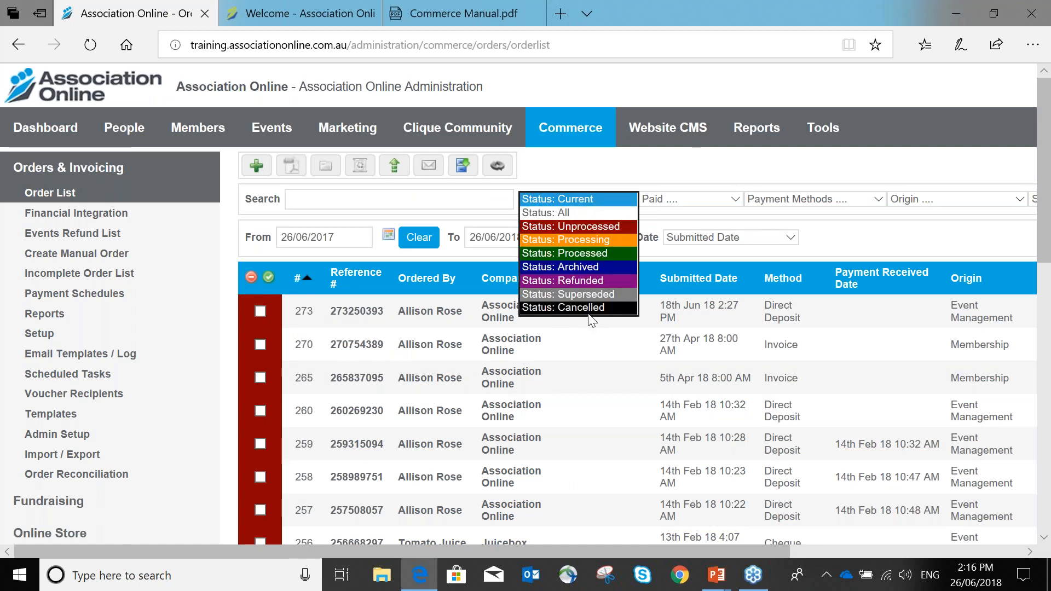
click(556, 309)
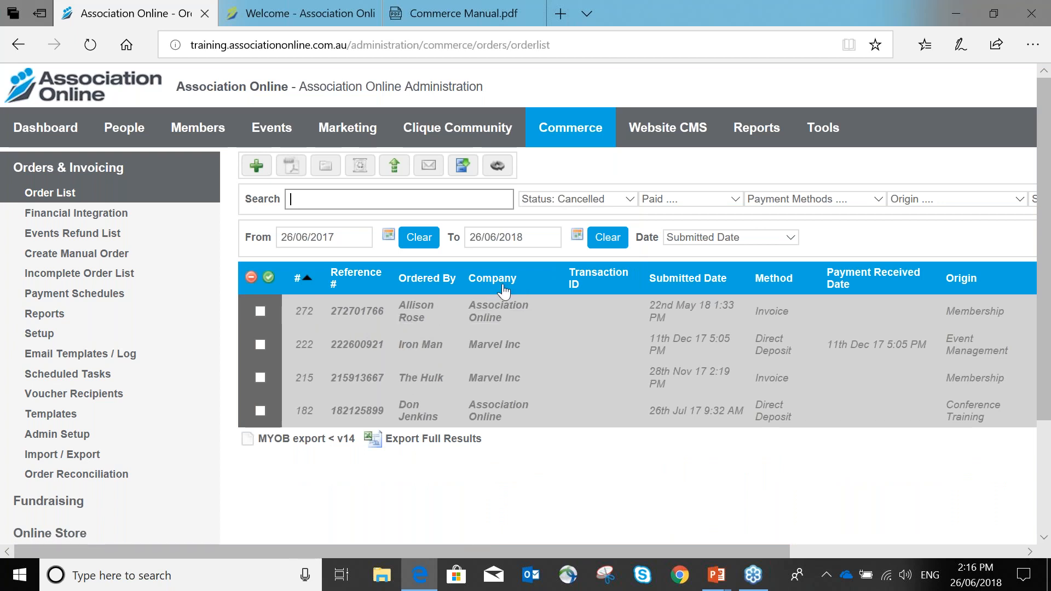
click(553, 198)
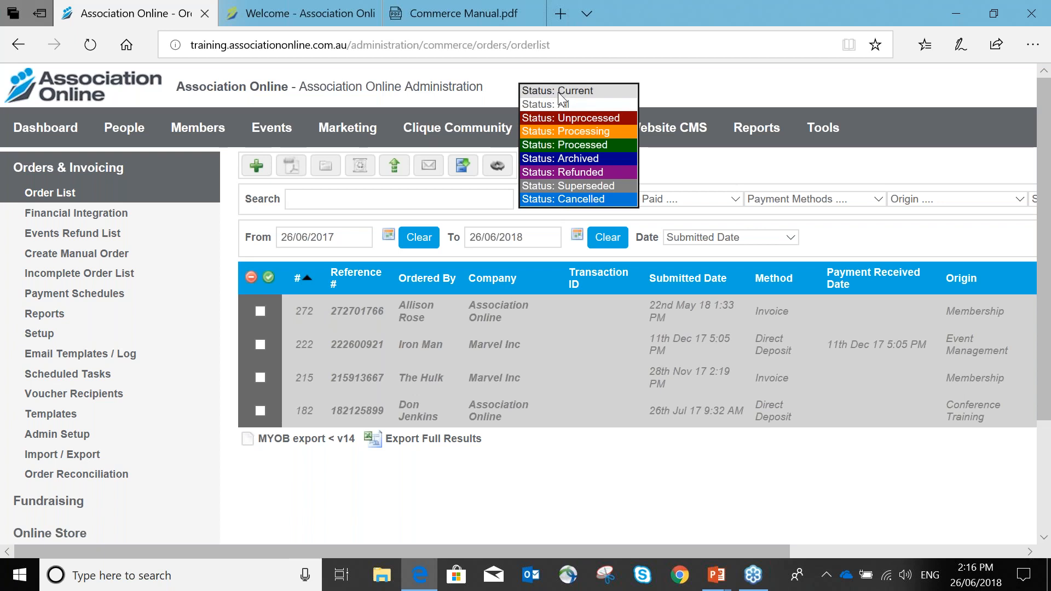
click(559, 88)
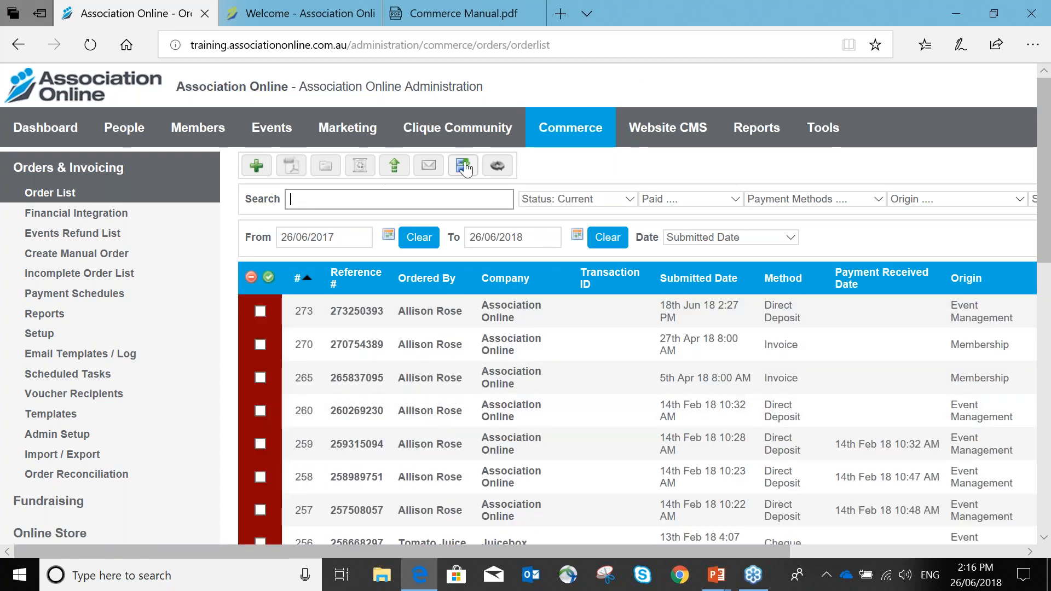
- Review the Archived and Unarchived status options for the order submitted 18th Jun 18, and deselect the order unchanged
click(261, 311)
click(497, 166)
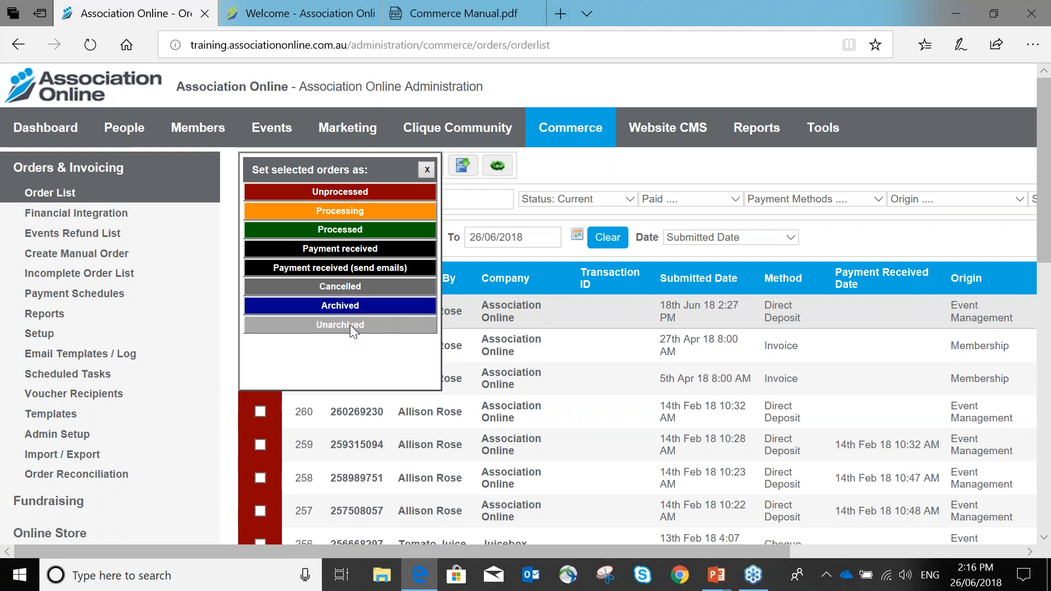
click(427, 170)
click(438, 198)
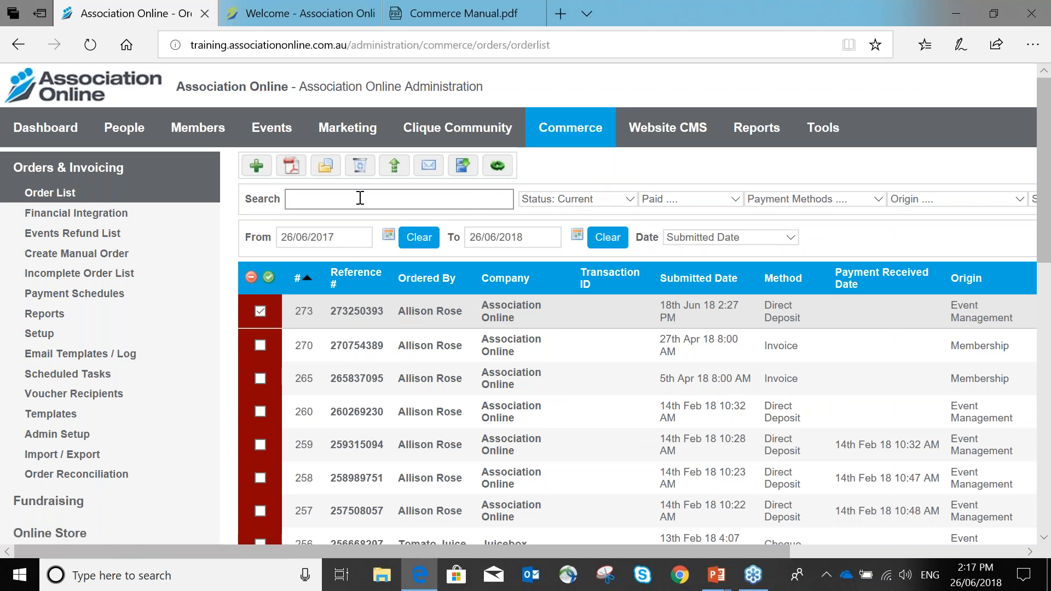
click(260, 312)
- Search the order list by order number, replace the search with the customer's first name, and review the matching orders
click(328, 196)
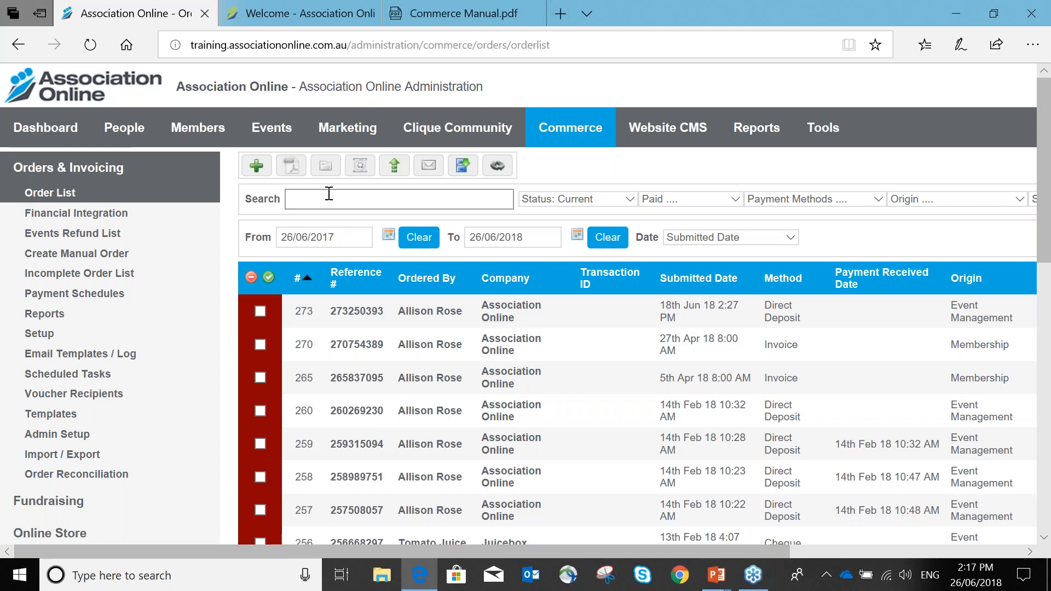
text(273)
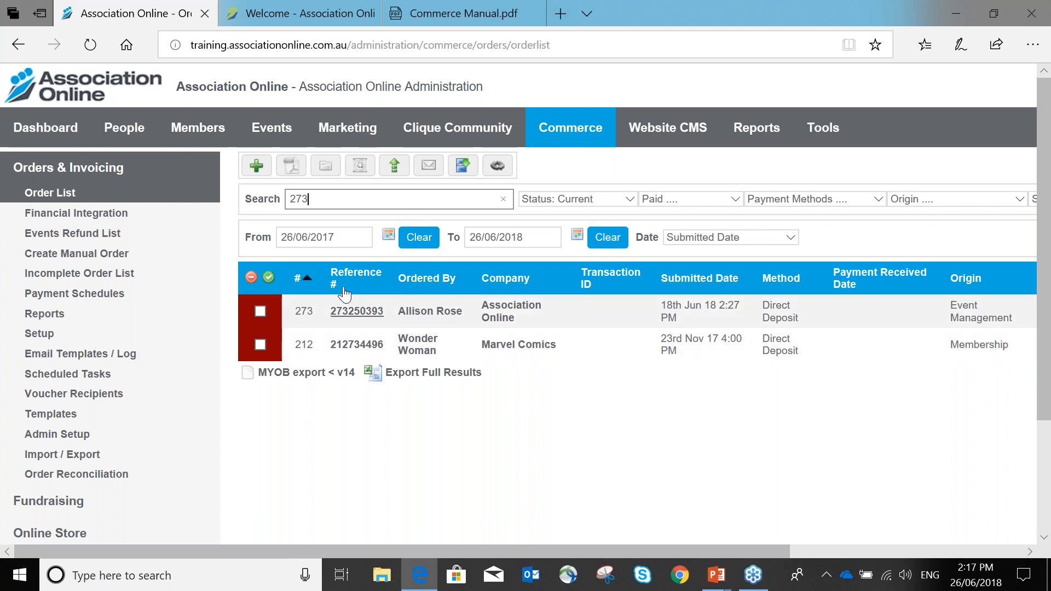
double_click(304, 204)
text(al)
scroll(427, 306, down, 1)
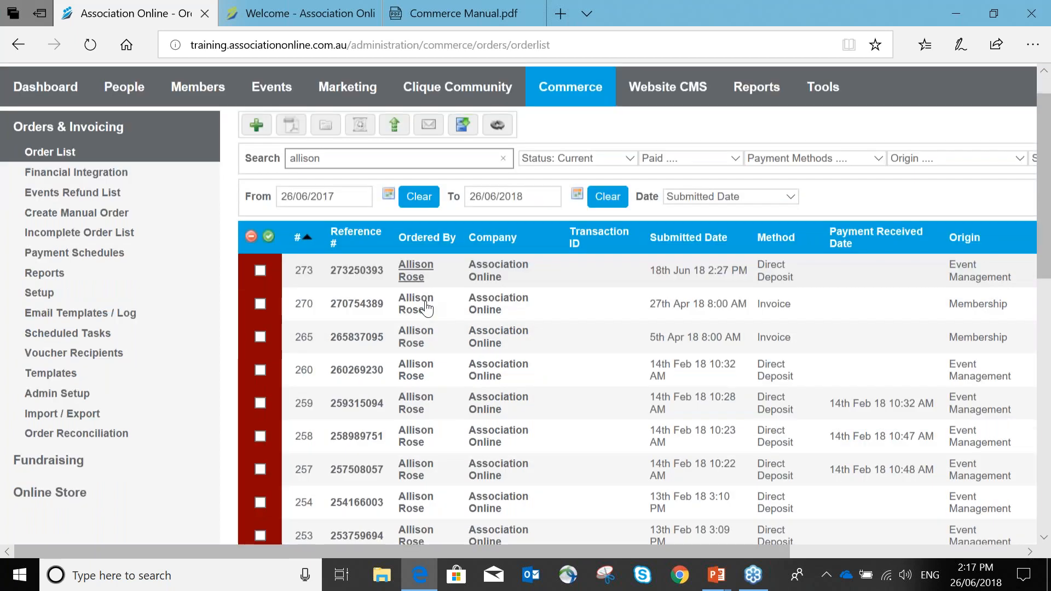
scroll(424, 307, down, 5)
scroll(383, 246, up, 8)
- Search the order list for the company sesame street and clear the search
double_click(347, 199)
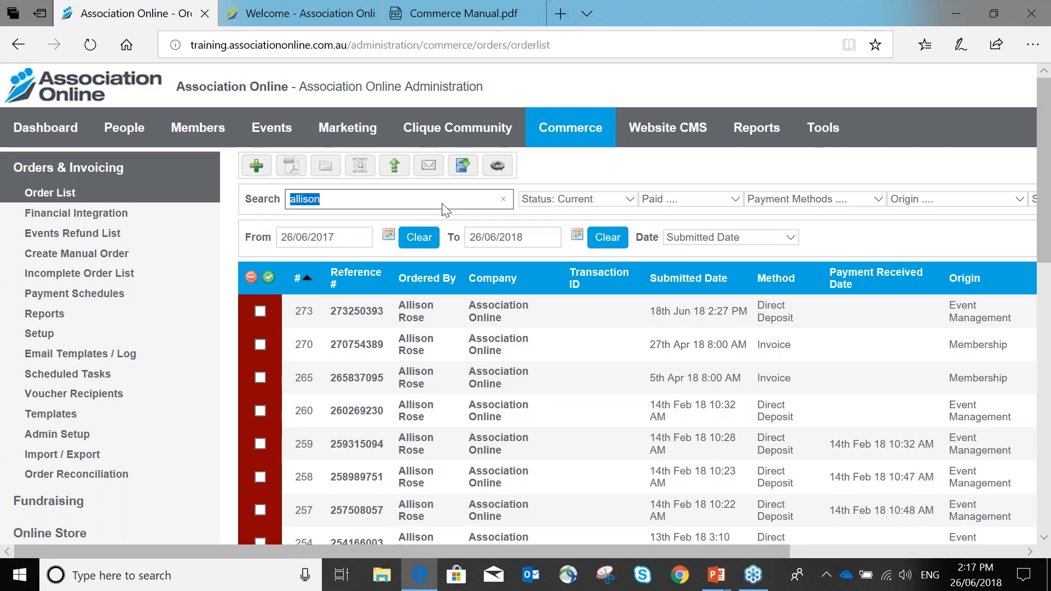
key(BackSpace)
text(sesame s)
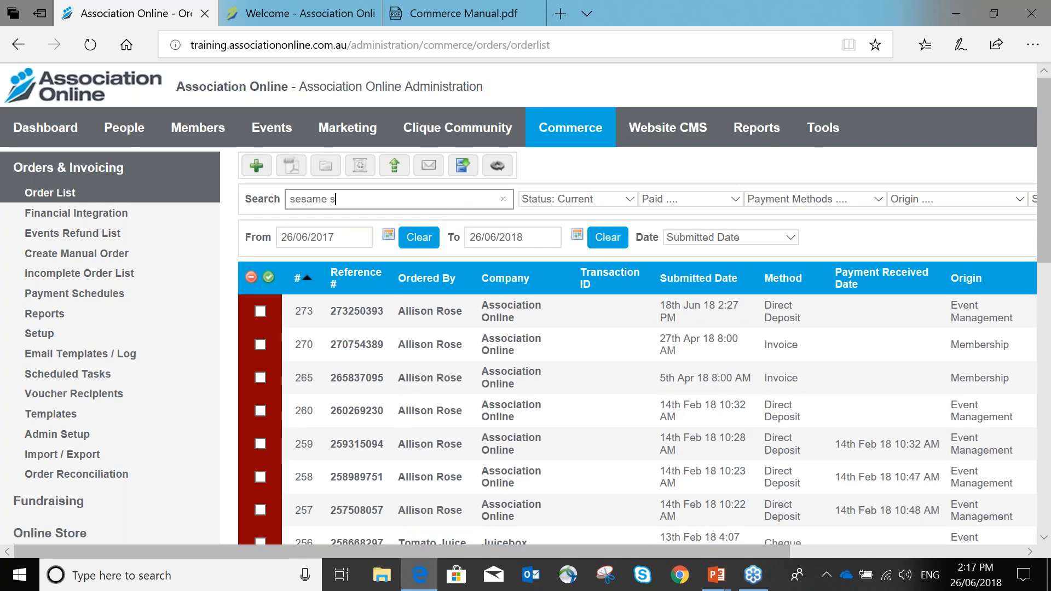
text(treet)
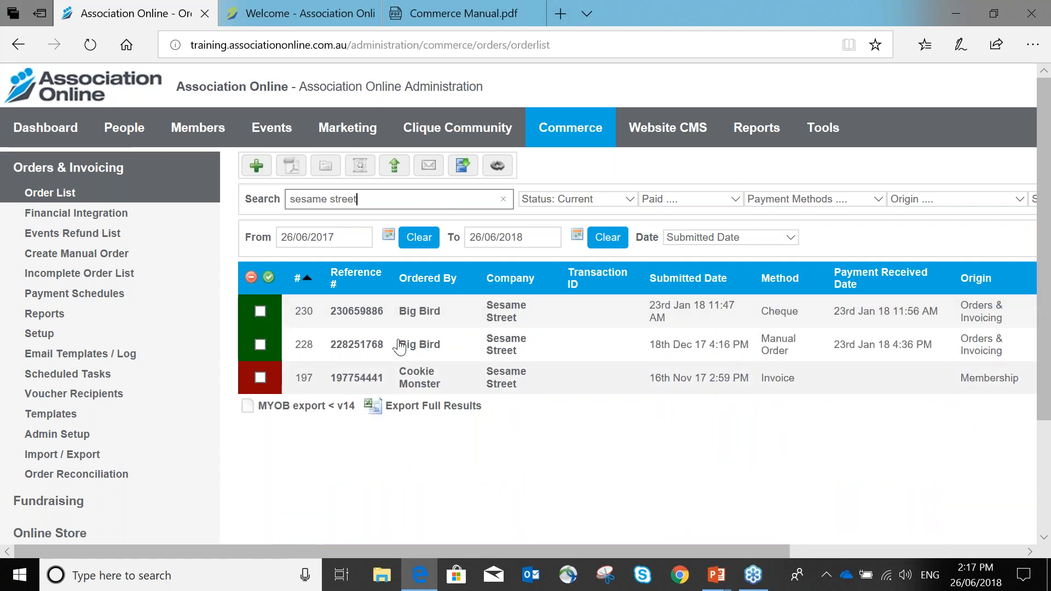
click(503, 198)
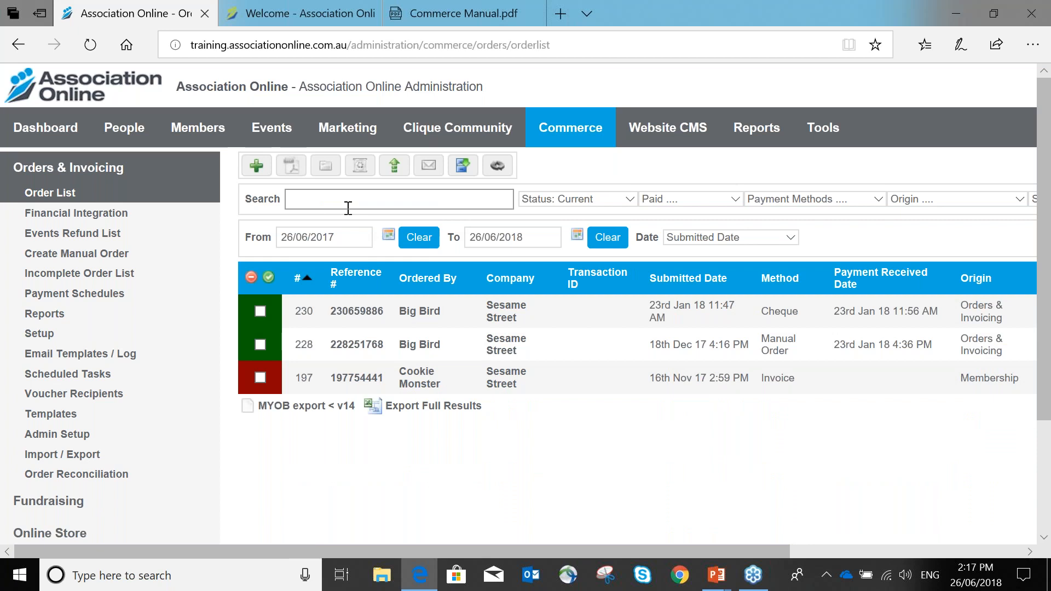
- Filter the order list by All statuses, review the orders, and restore the filter to Current
click(595, 204)
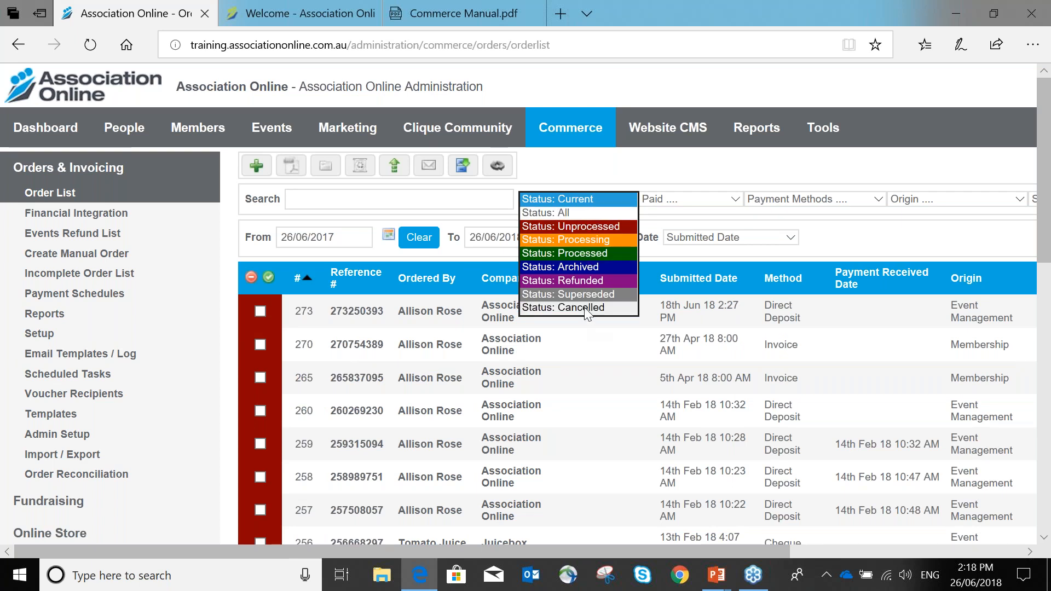
click(576, 212)
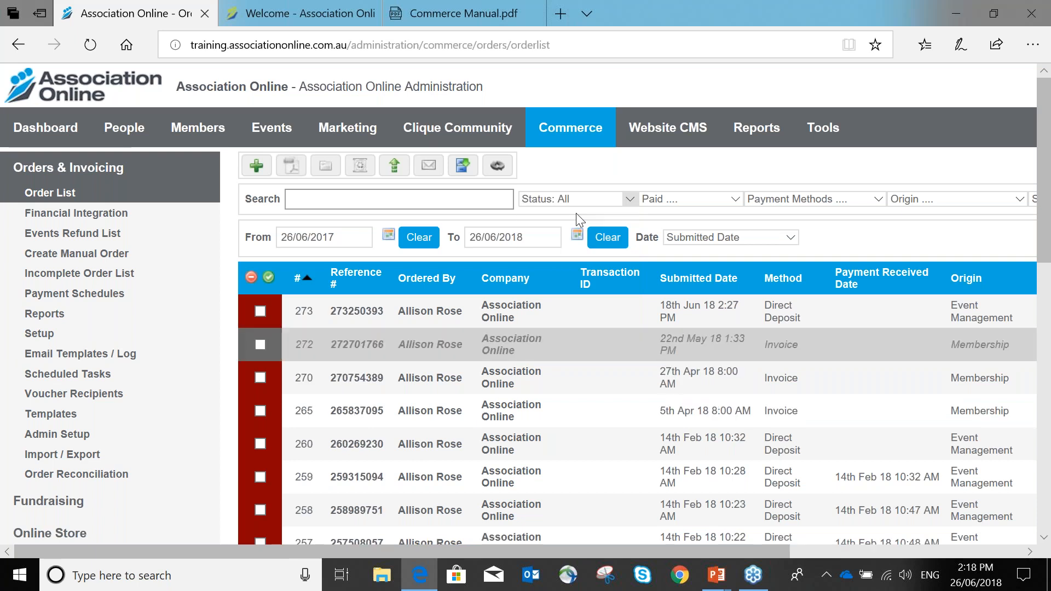
scroll(576, 213, down, 4)
scroll(576, 214, up, 4)
click(604, 207)
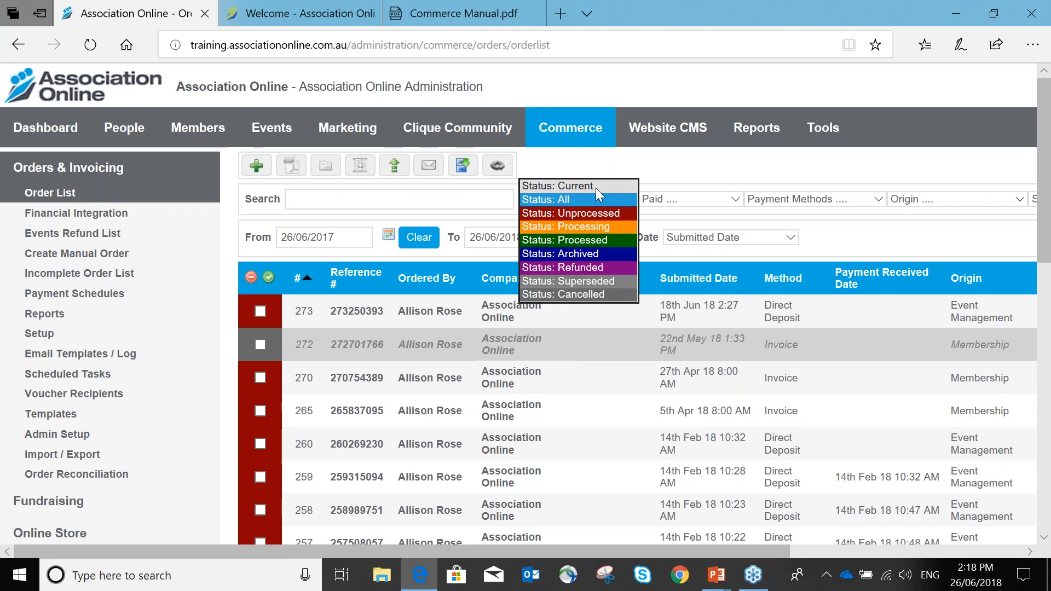
click(597, 193)
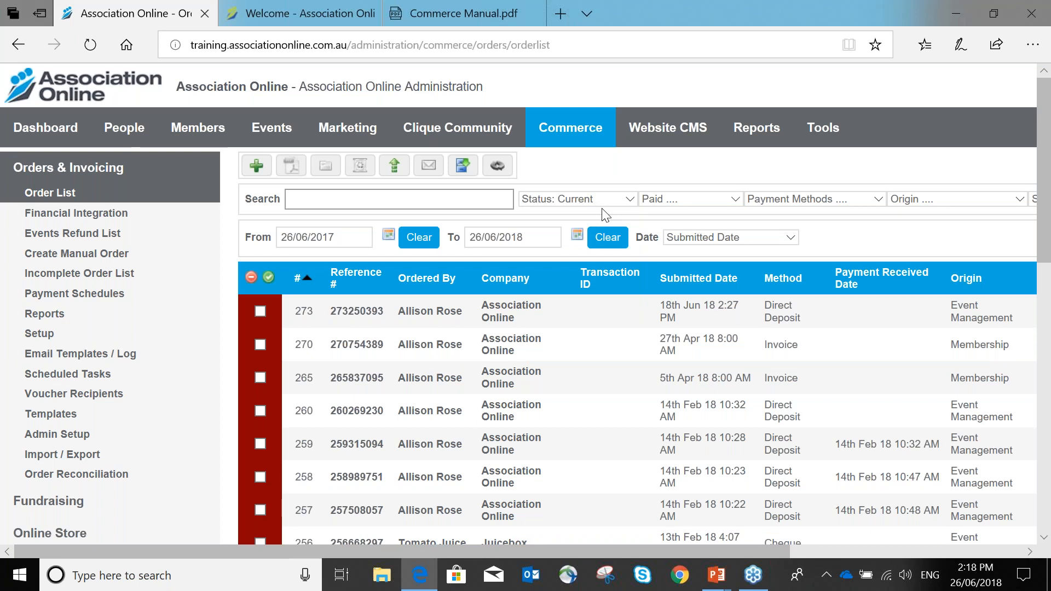
- Review the available options of the Status, Paid, Payment Methods and Origin filters in the order list
click(552, 199)
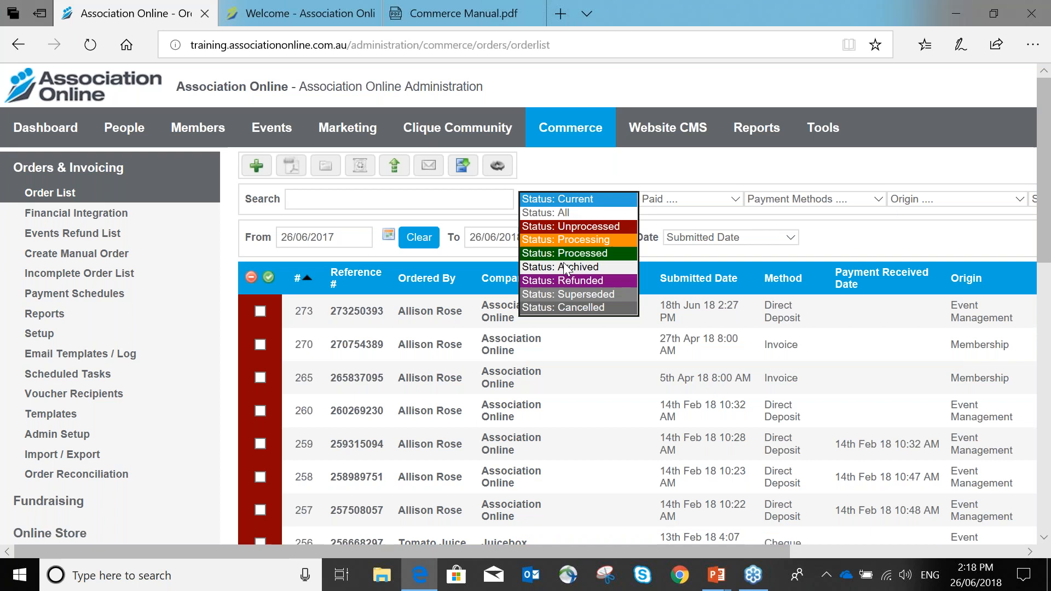
click(588, 199)
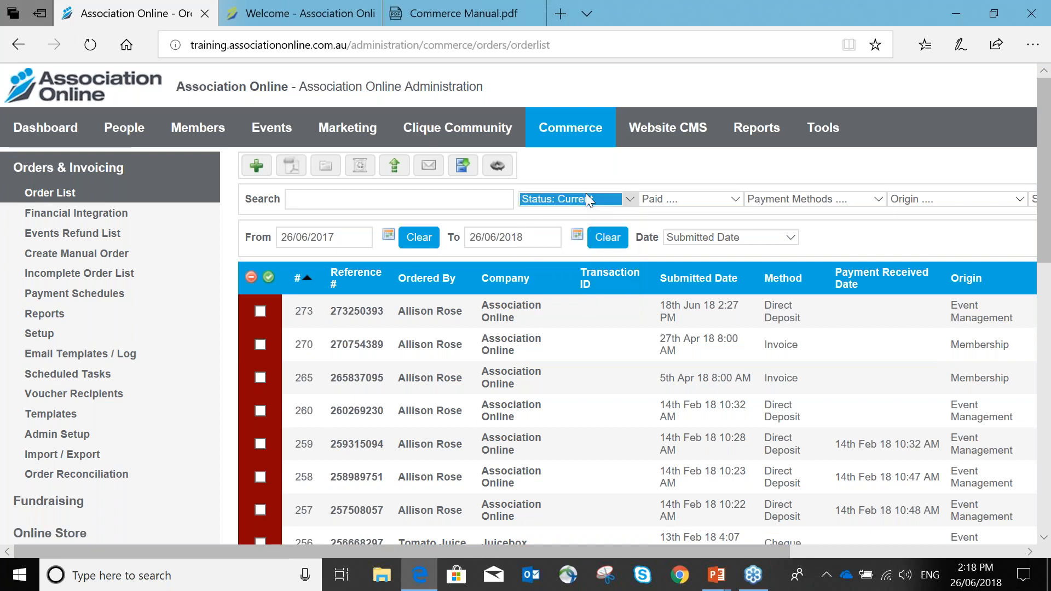
click(735, 198)
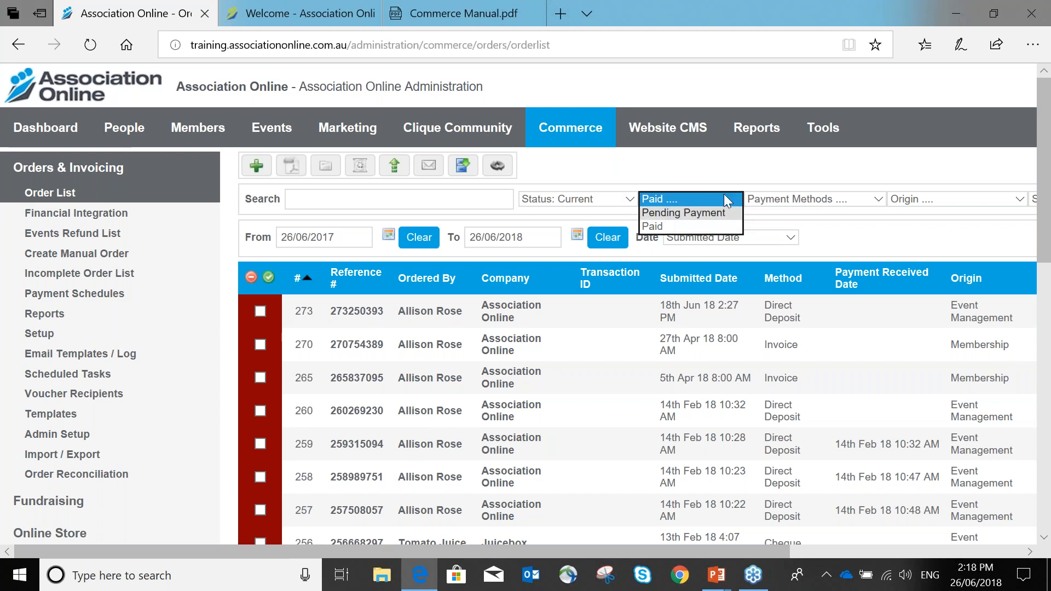
click(863, 198)
click(864, 199)
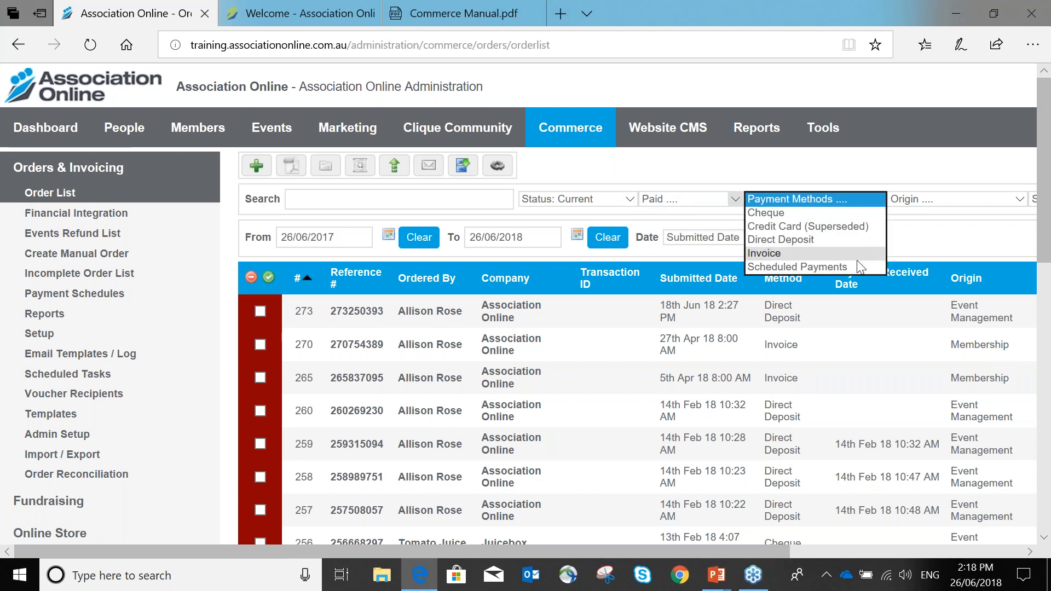
click(873, 199)
click(945, 199)
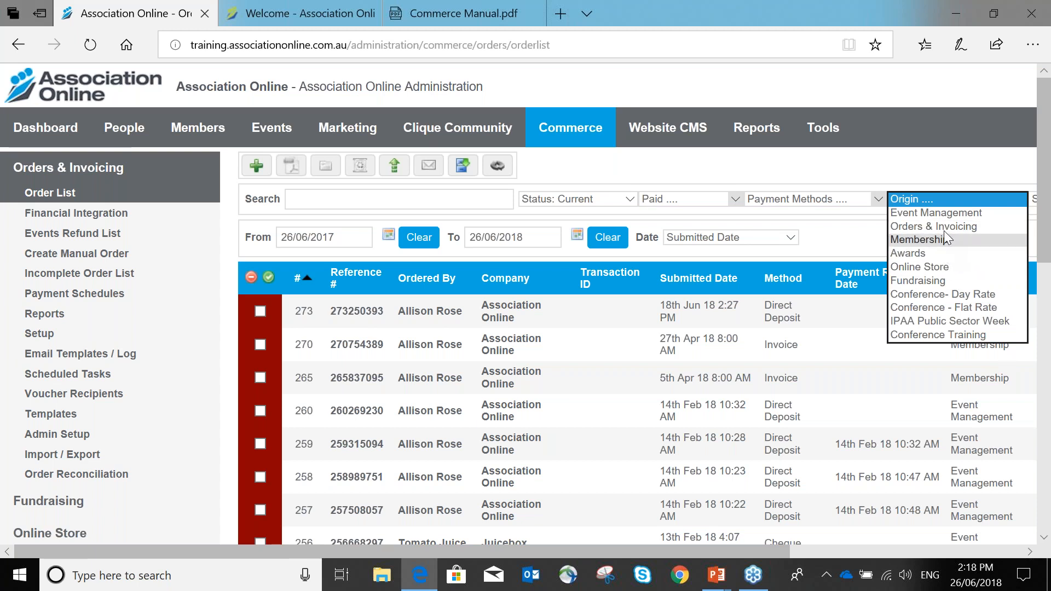
click(960, 199)
- Review the options of the State and Payment Group filters, leaving both unset
drag(756, 553, 978, 551)
click(810, 201)
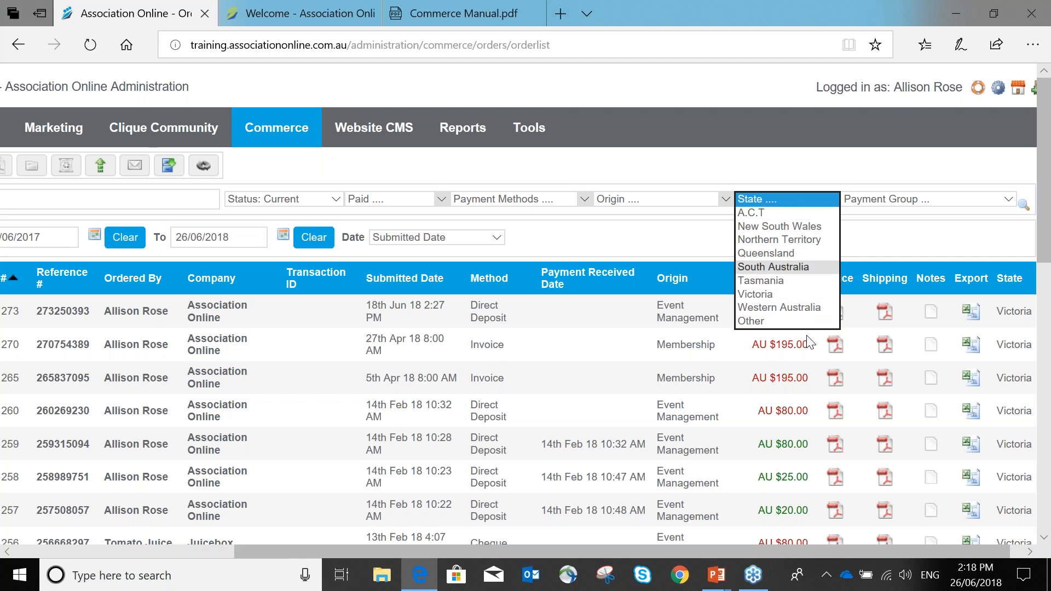
click(921, 199)
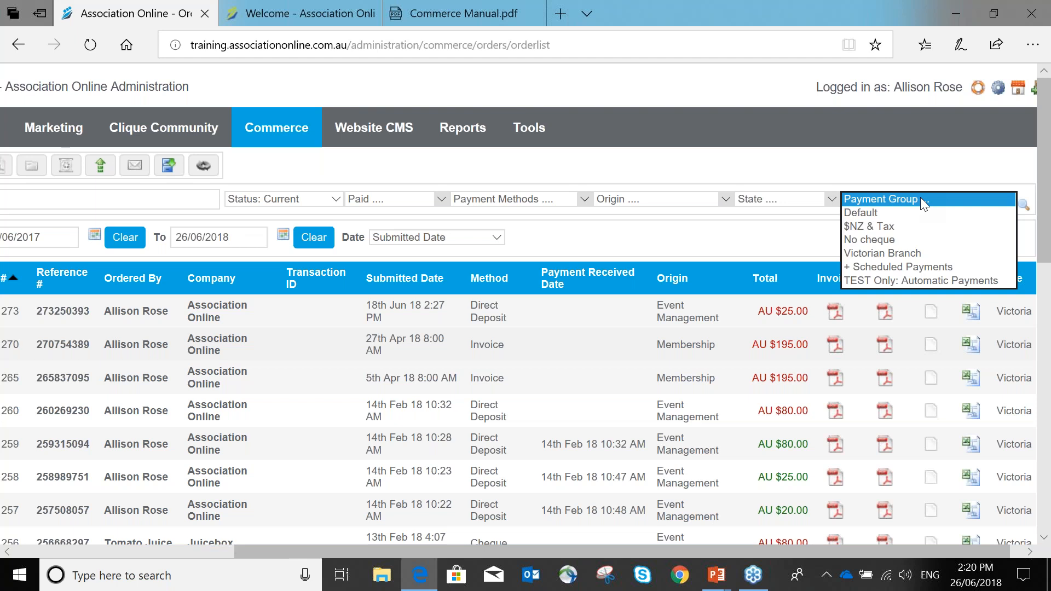
click(927, 160)
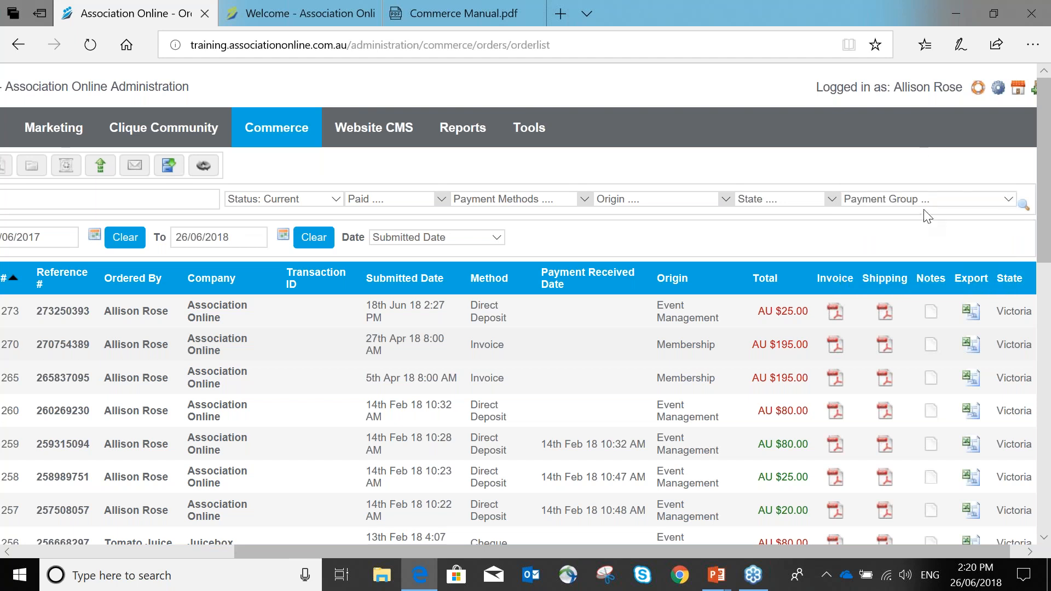
- Set the order list's From date to 01/06/2016
drag(852, 550, 634, 539)
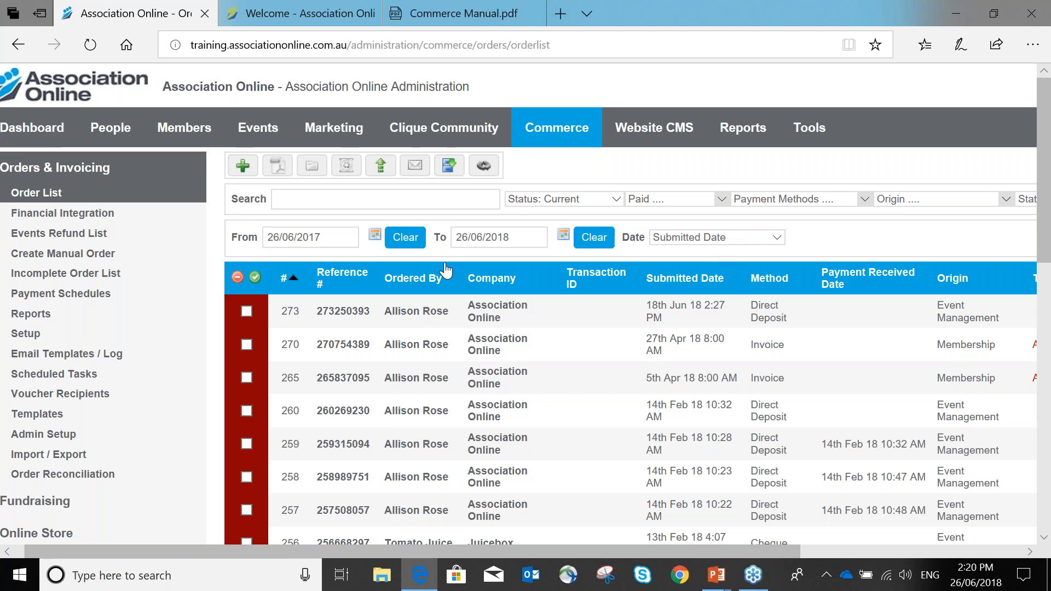
click(375, 236)
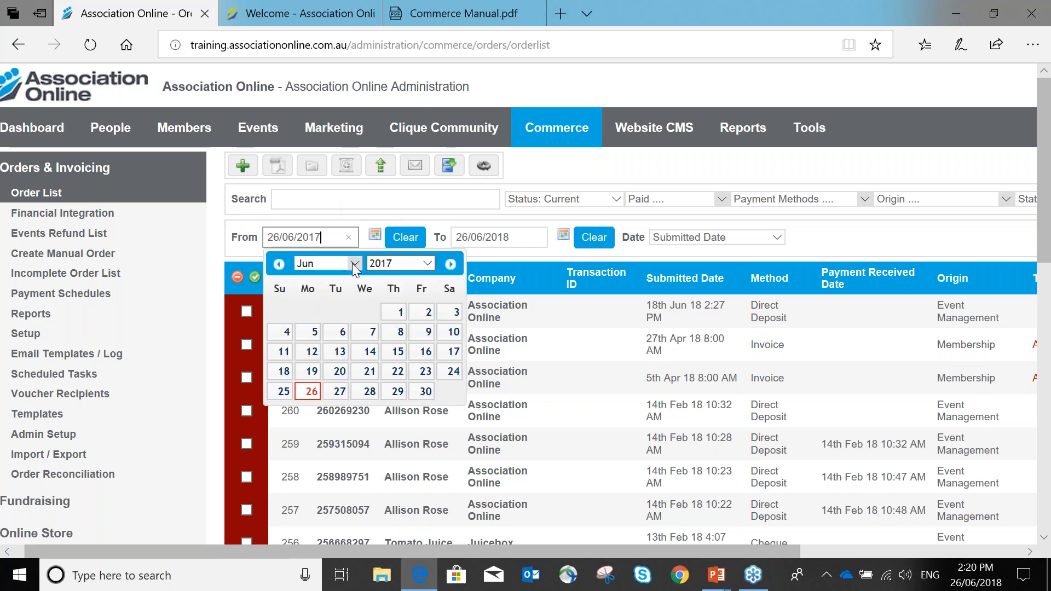
click(415, 263)
click(391, 246)
click(372, 312)
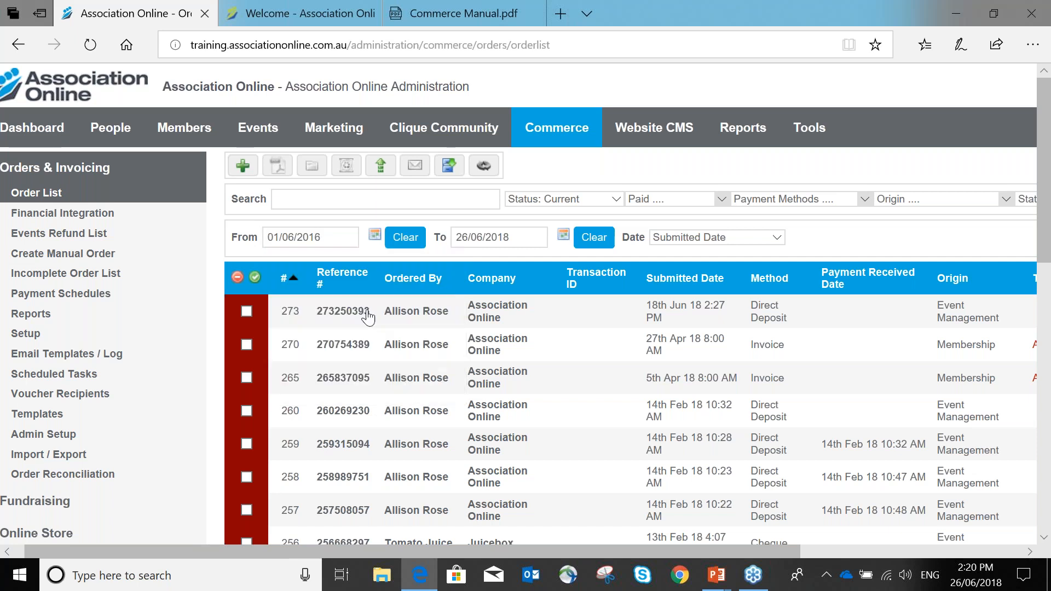
- Switch the date filter to Payment Received Date to review those orders, and restore it to Submitted Date
click(694, 241)
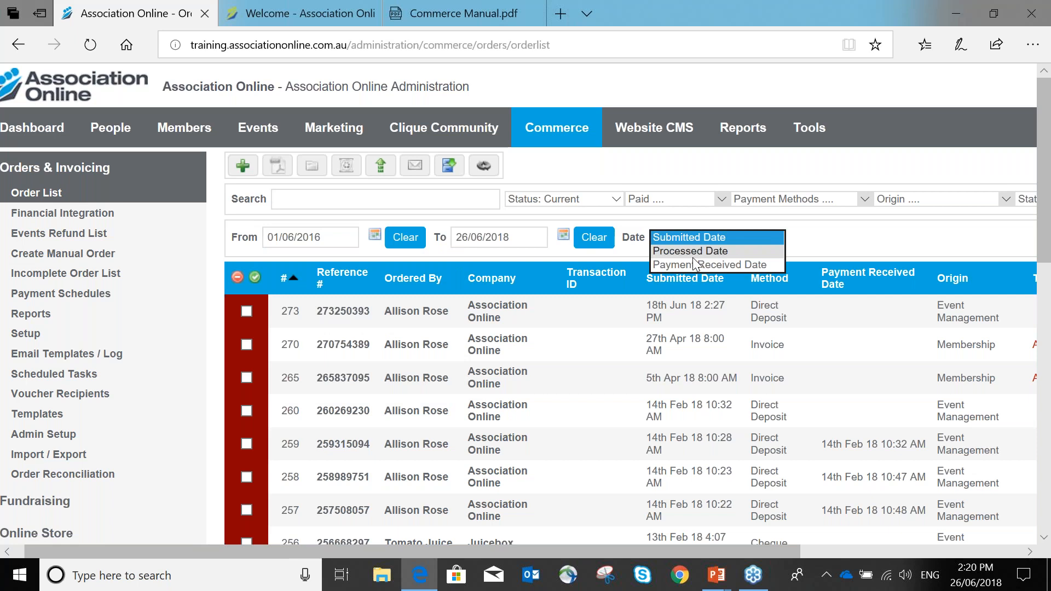
click(691, 264)
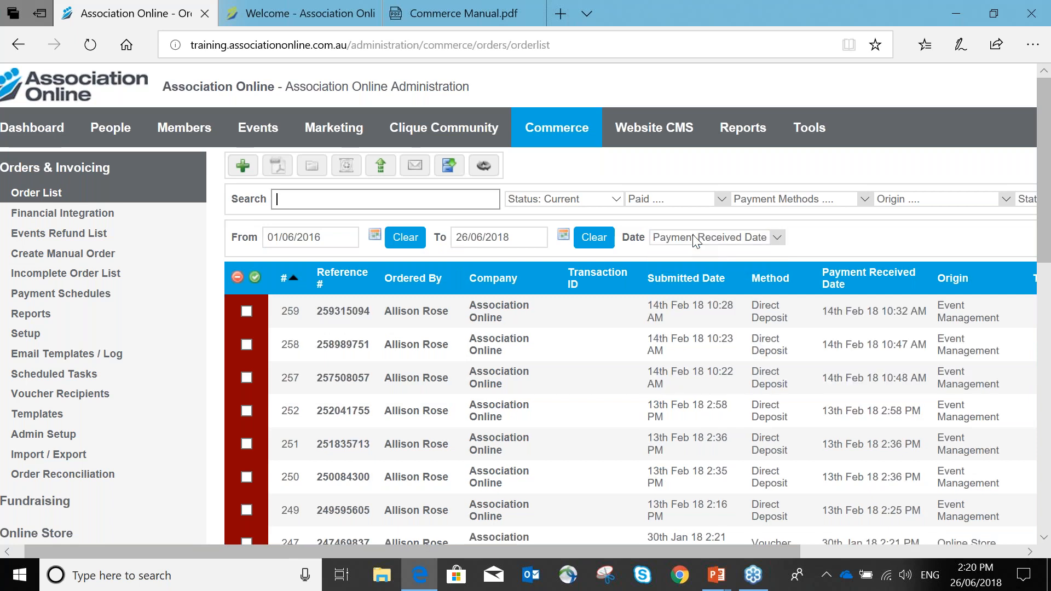
click(693, 239)
click(688, 209)
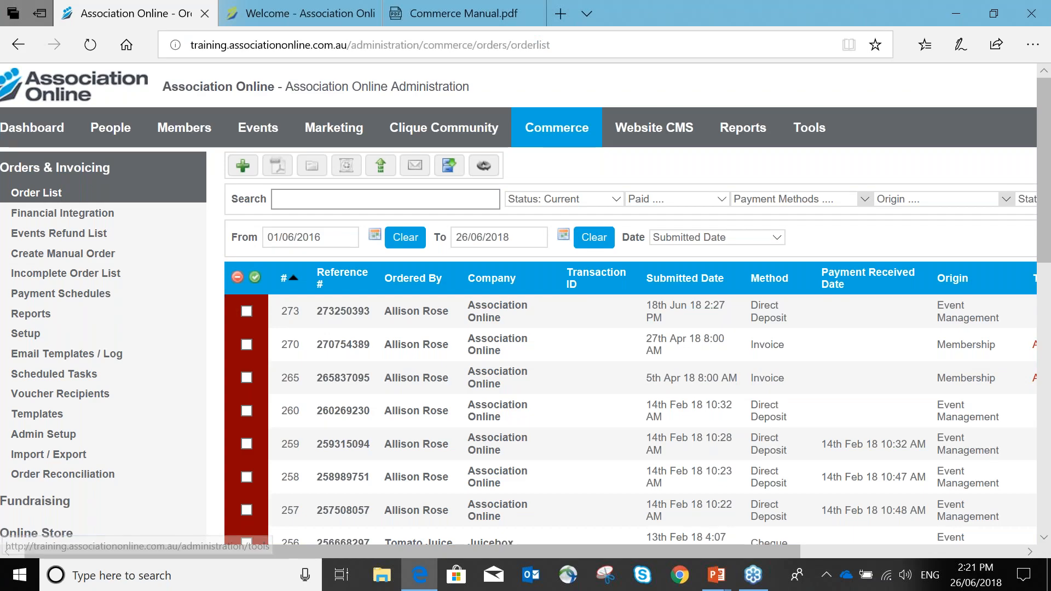
- View the PDF invoice of the order submitted 14th Feb 18 10:32 AM, and close it
key(ctrl+minus)
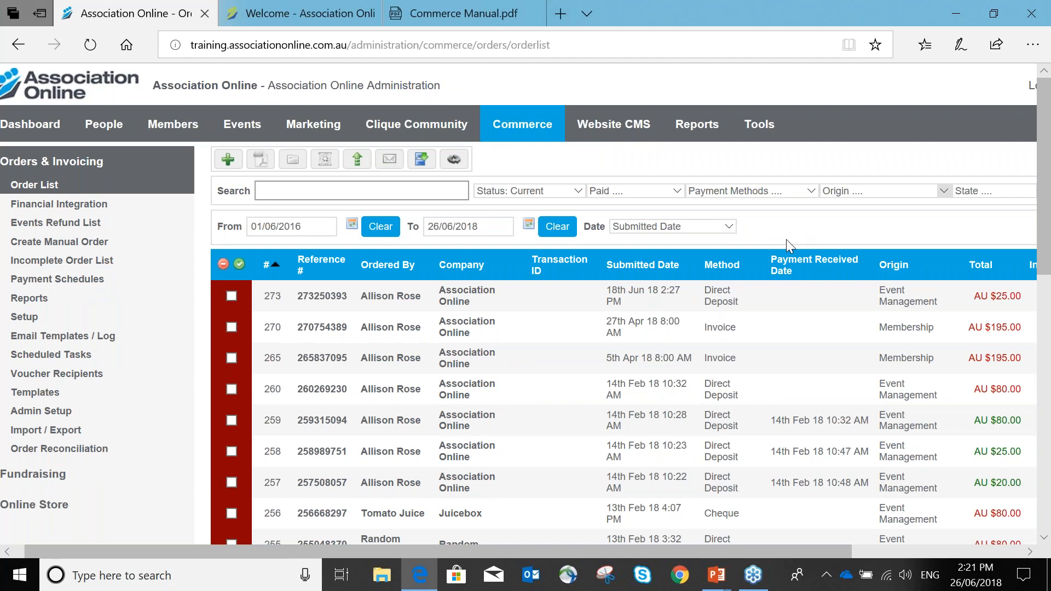
key(ctrl+minus)
key(ctrl+minus)
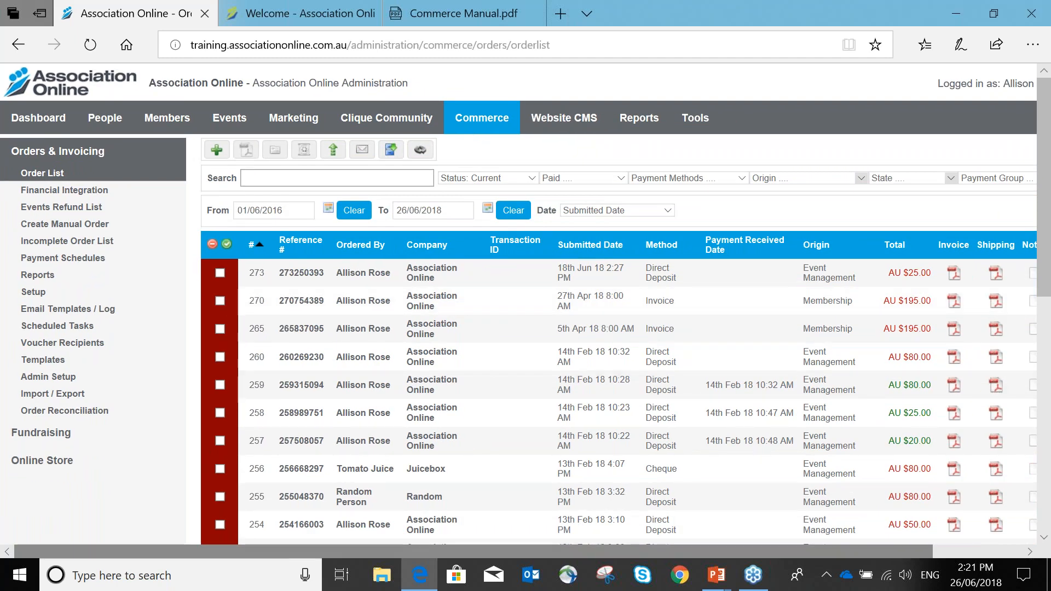
drag(671, 551, 755, 548)
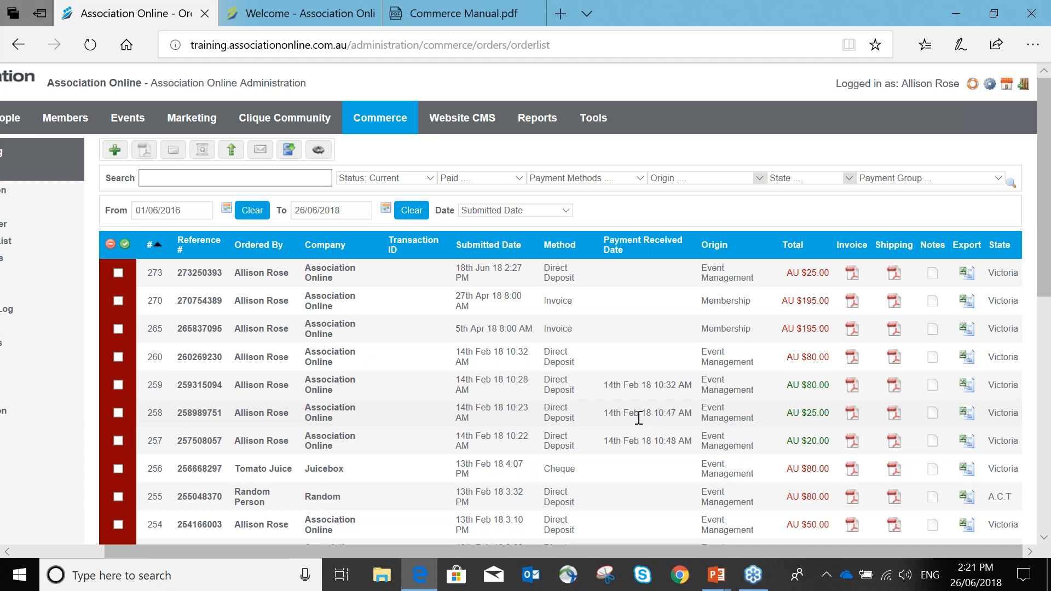
click(831, 385)
double_click(831, 383)
click(835, 389)
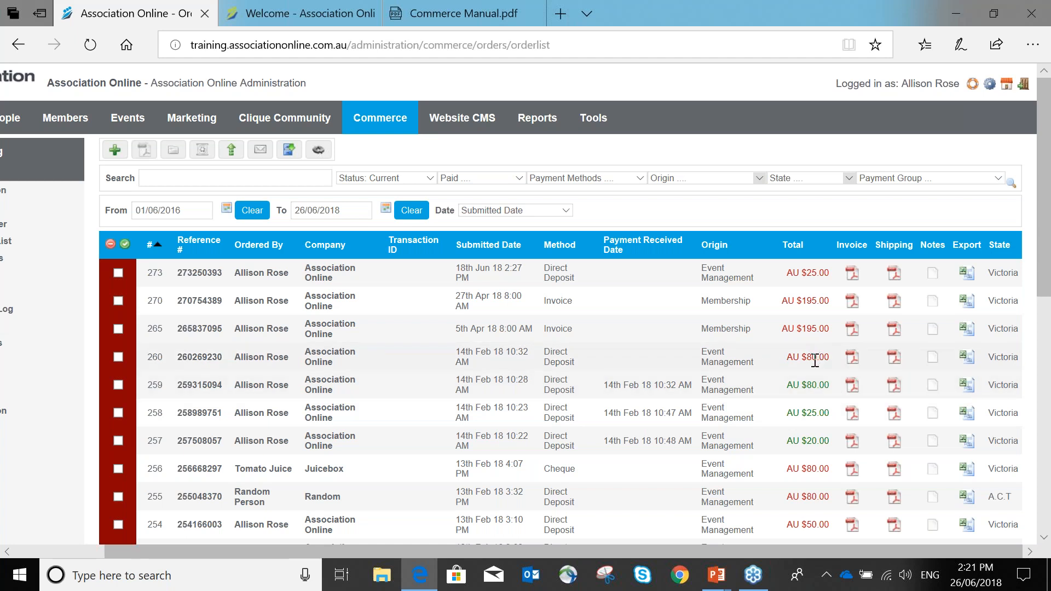
click(853, 359)
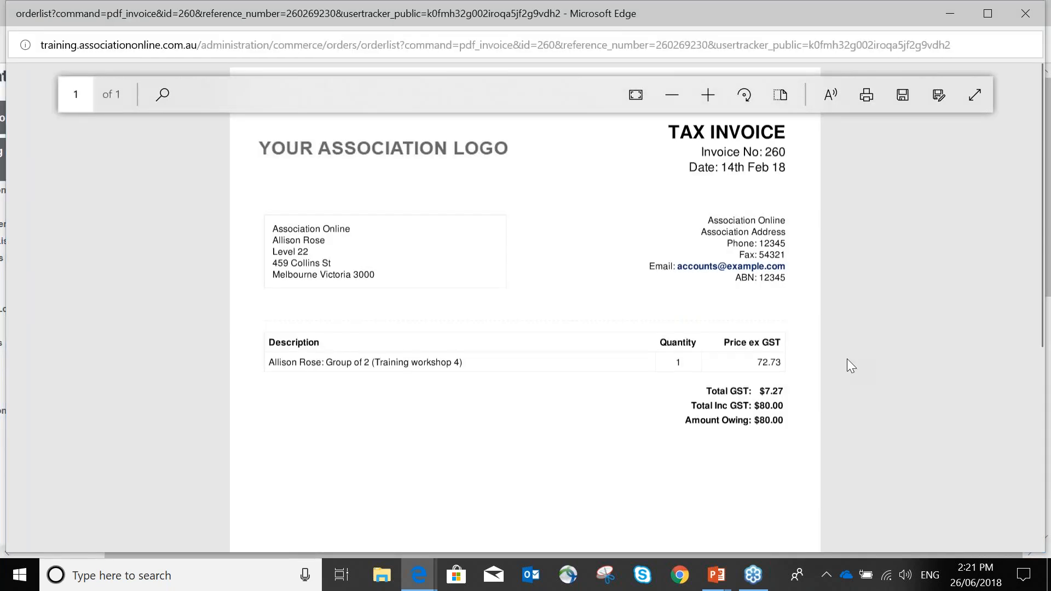
click(1034, 19)
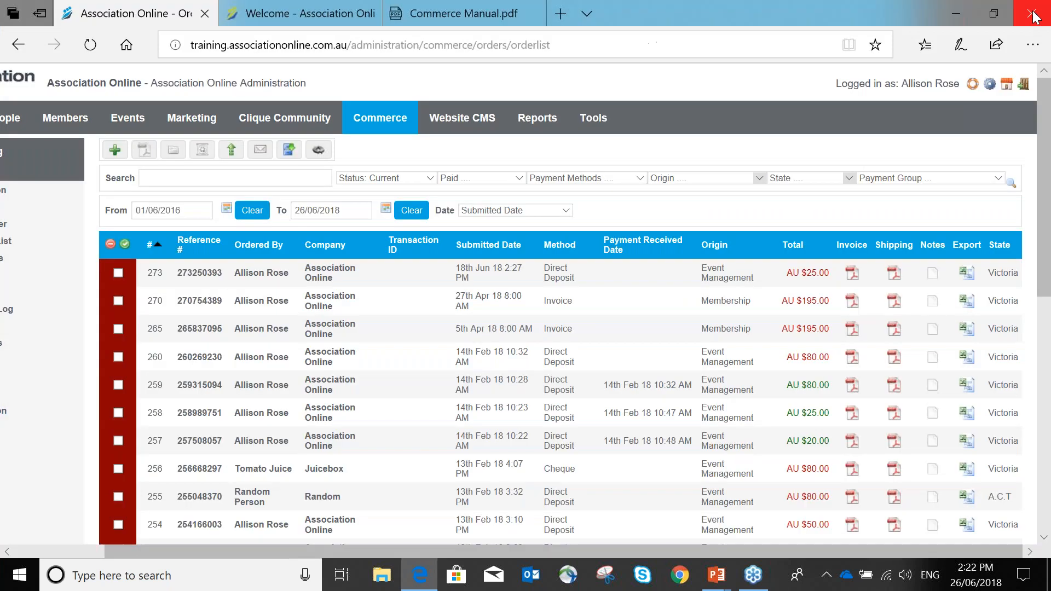
- View the shipping slip PDF of the order submitted 14th Feb 18 10:32 AM, and close it
click(894, 362)
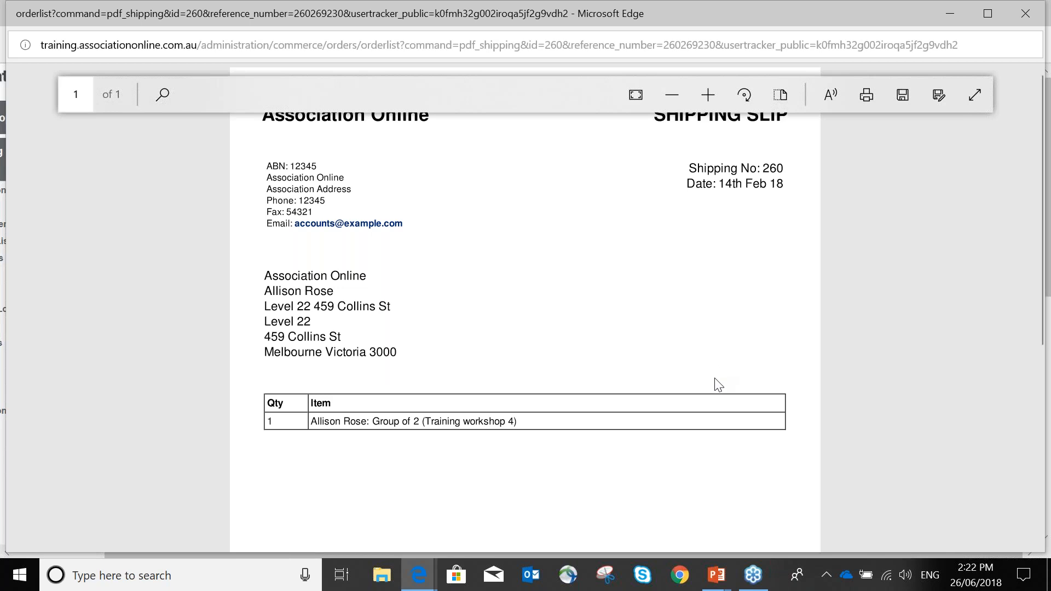
click(1026, 13)
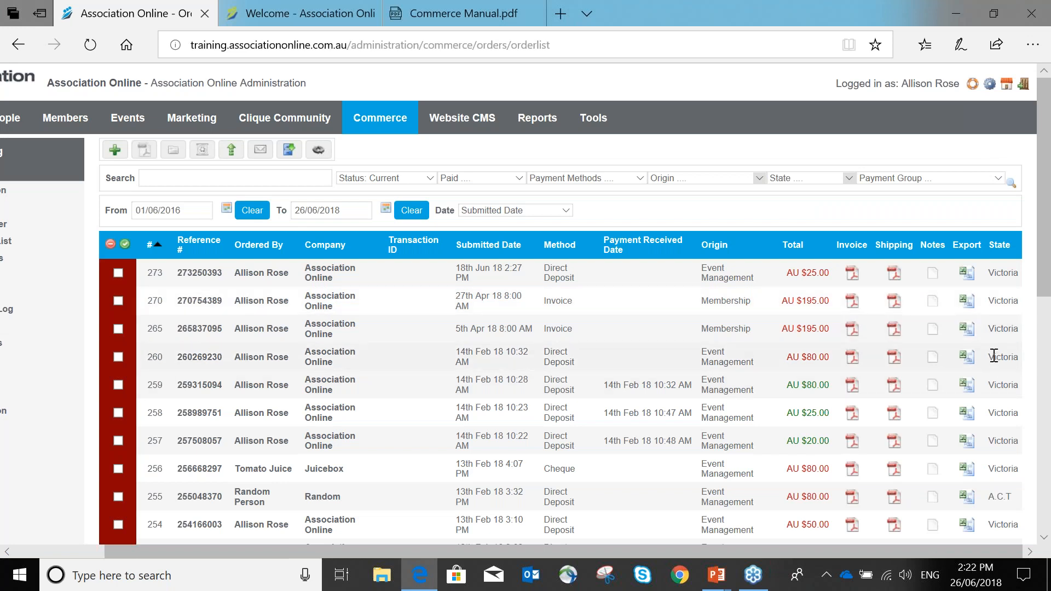
drag(995, 356, 1021, 357)
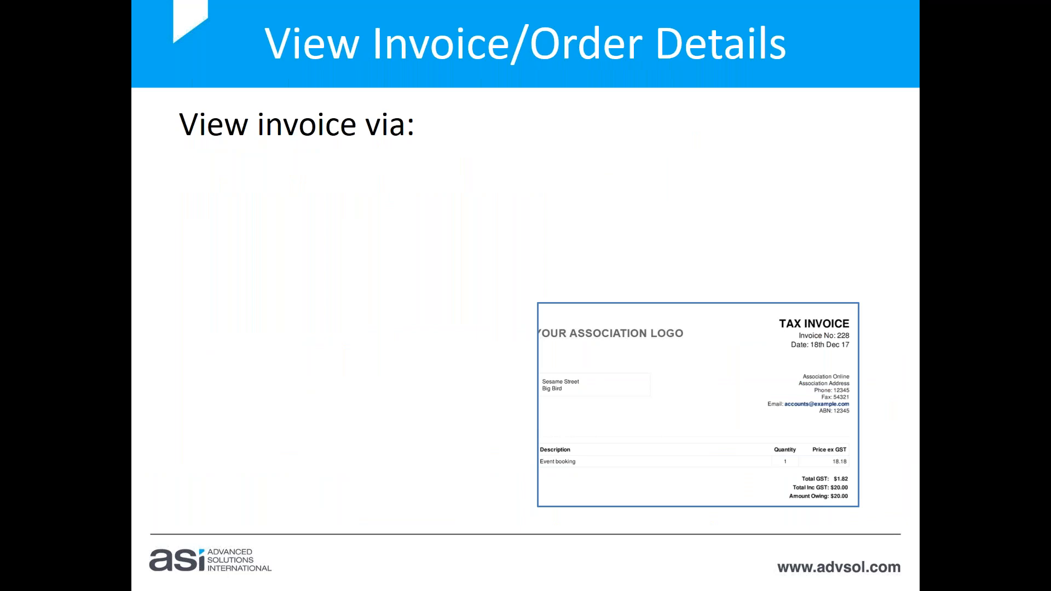
key(Right)
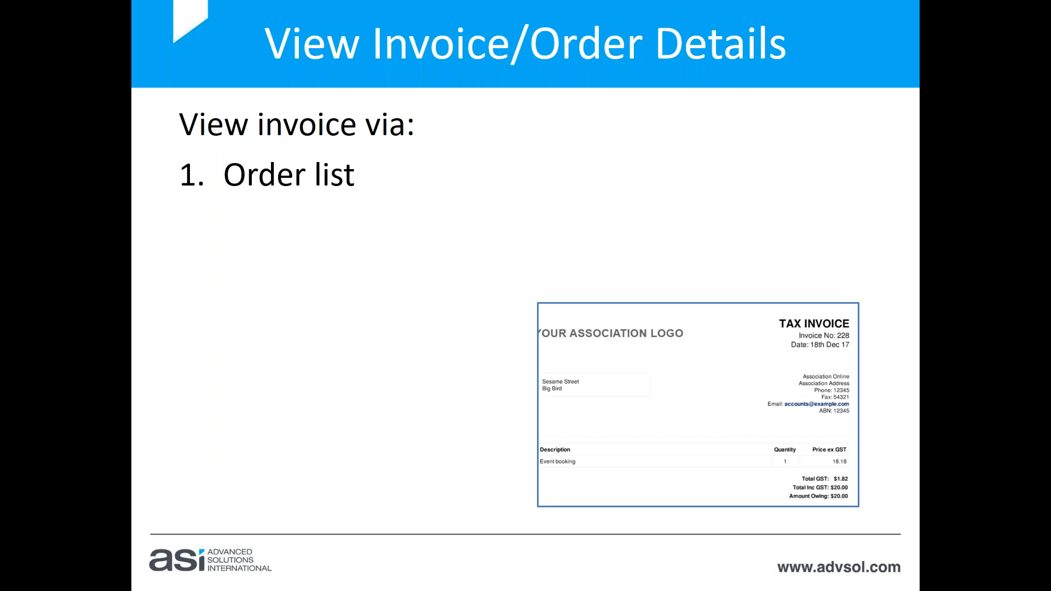
key(Right)
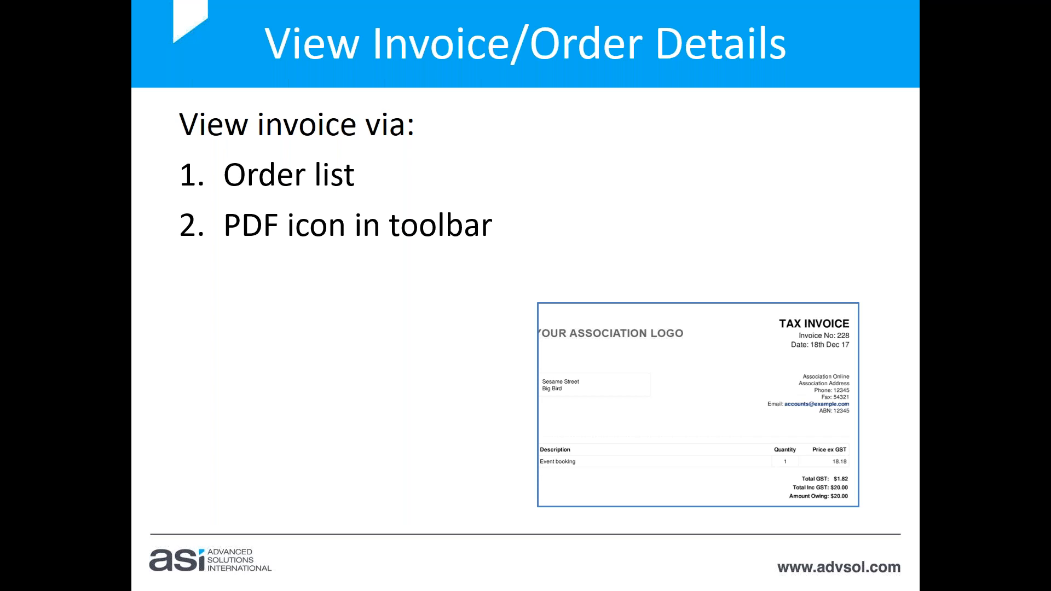
key(Right)
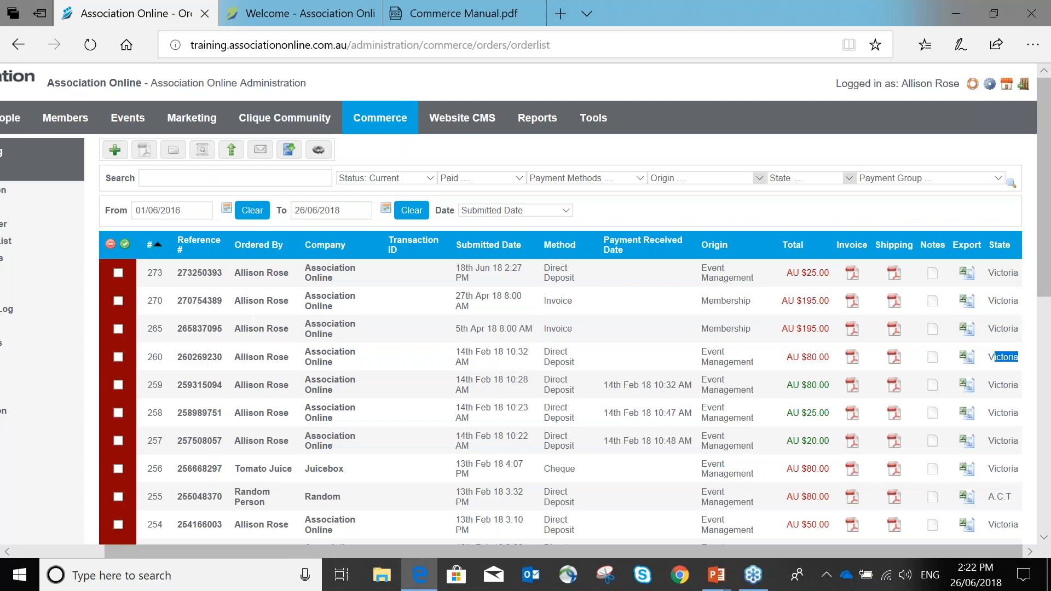
- Open the My Orders page in the member centre of the public Association Online website
click(300, 13)
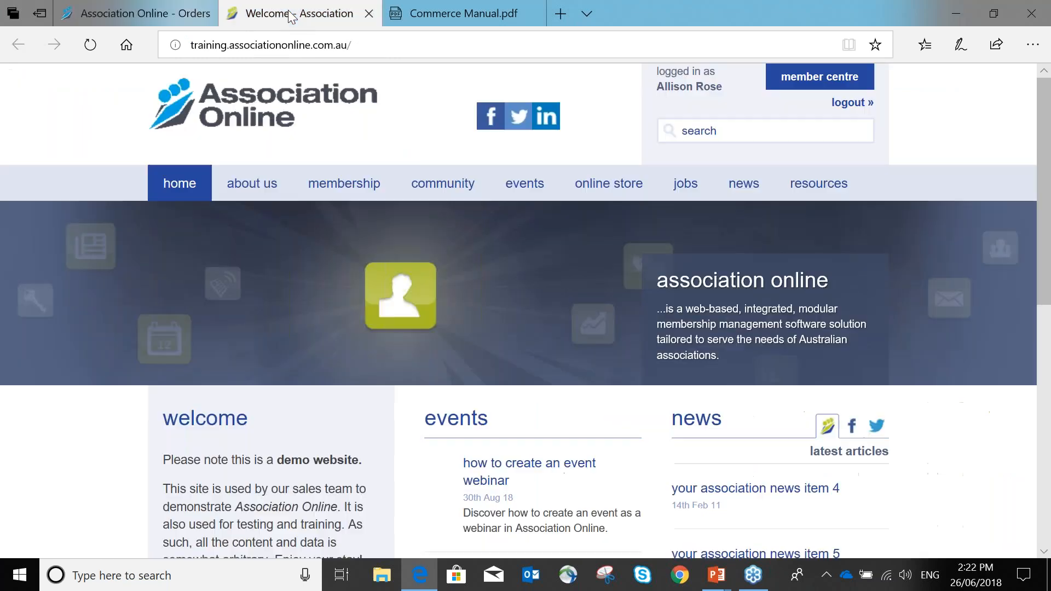
click(811, 85)
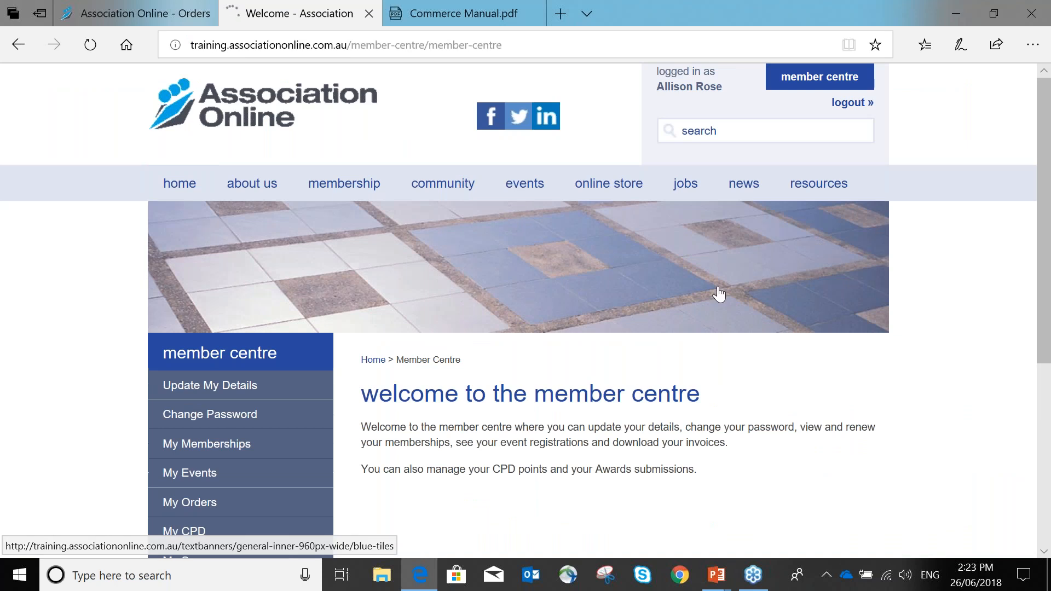
scroll(308, 396, down, 3)
click(294, 359)
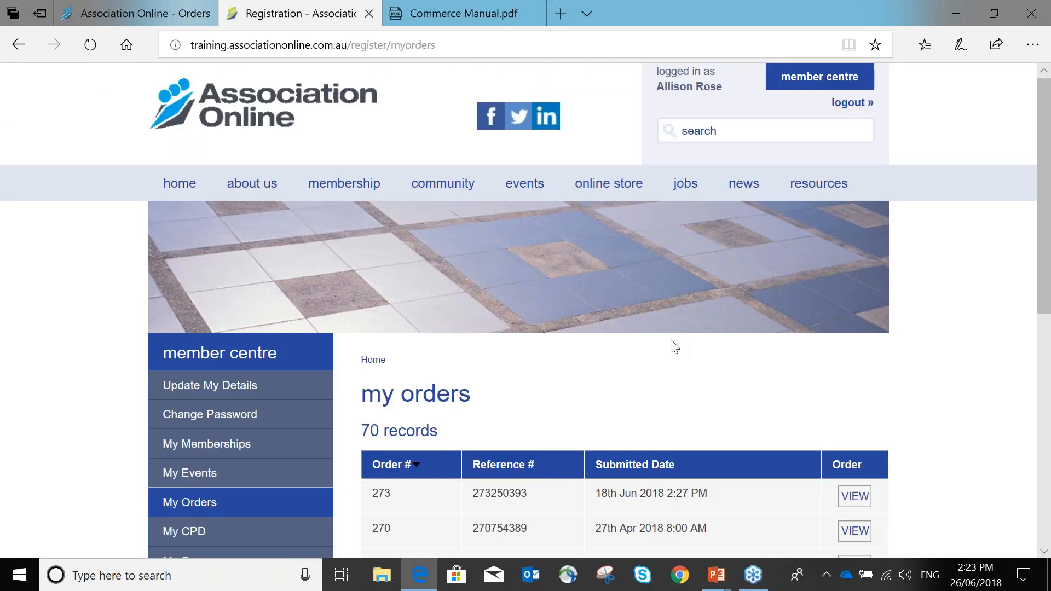
- View the details of the member's order submitted 18th Jun 2018 2:27 PM
scroll(674, 346, down, 1)
scroll(674, 346, down, 5)
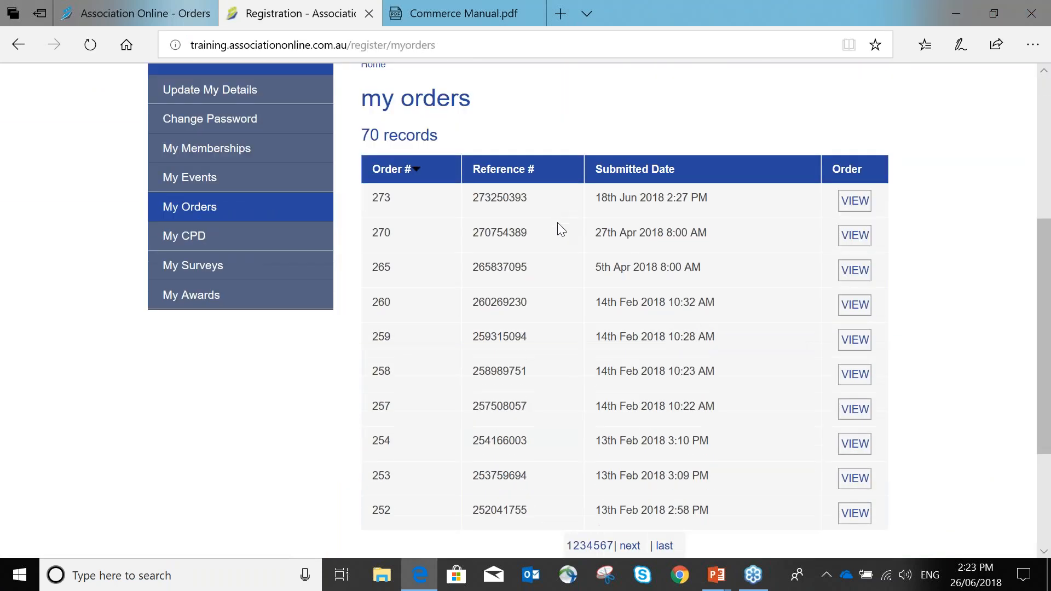
click(856, 201)
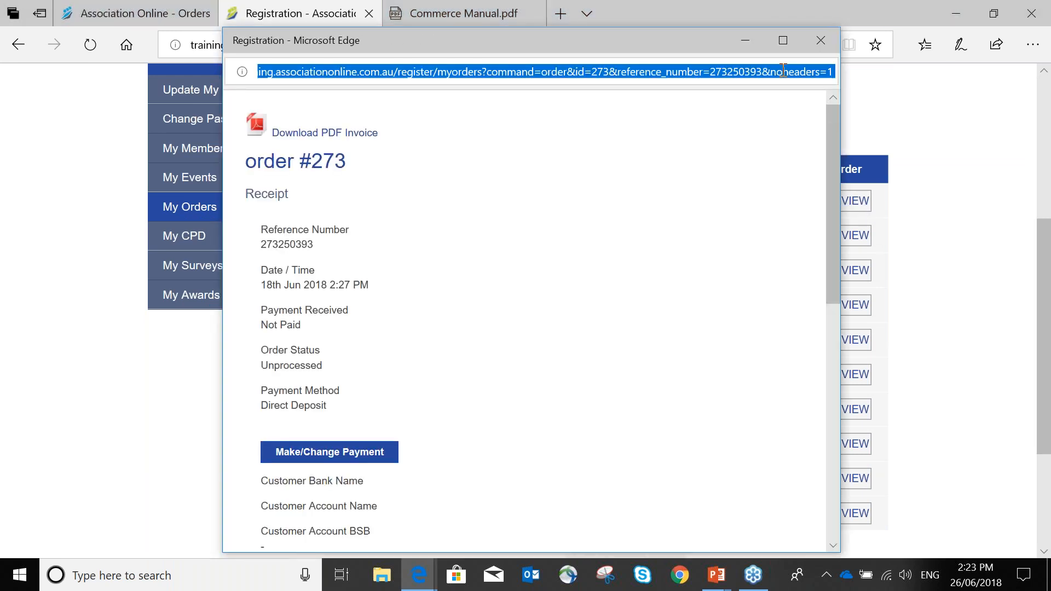
- Close the member's order receipt and return to the administration order list
click(783, 41)
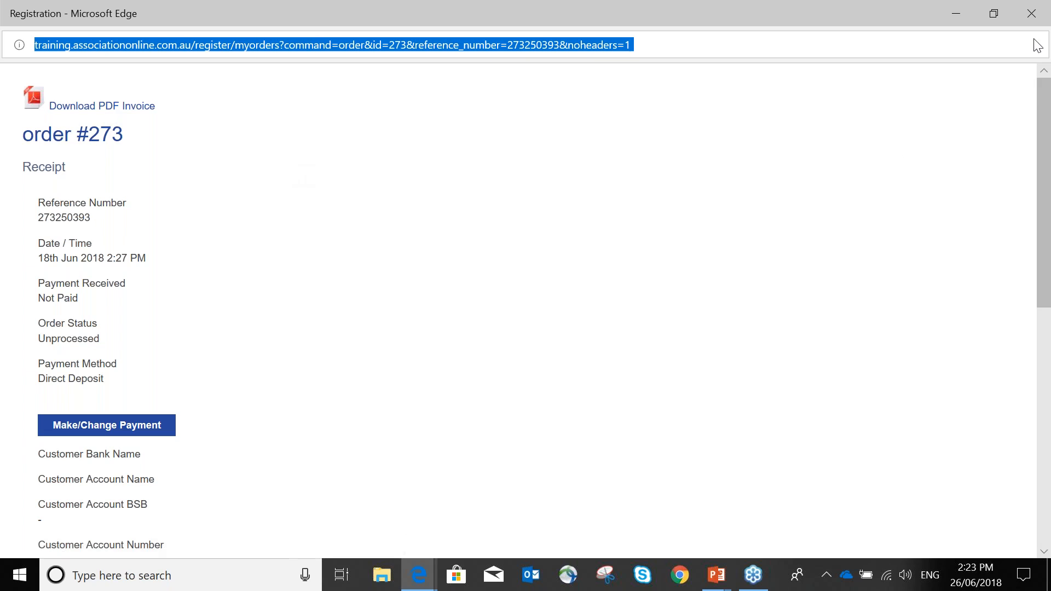
click(1031, 13)
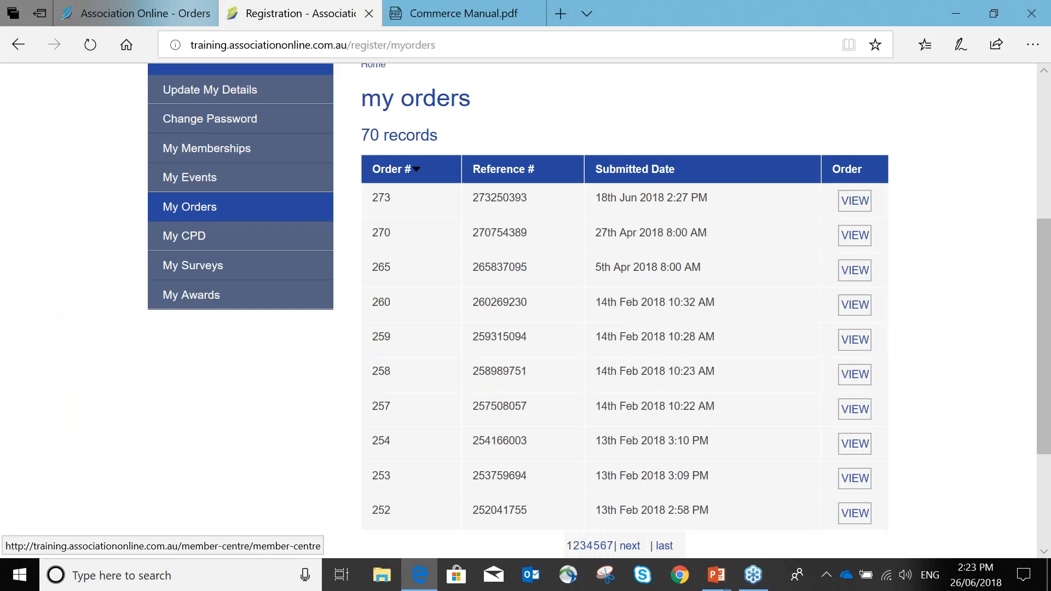
click(144, 18)
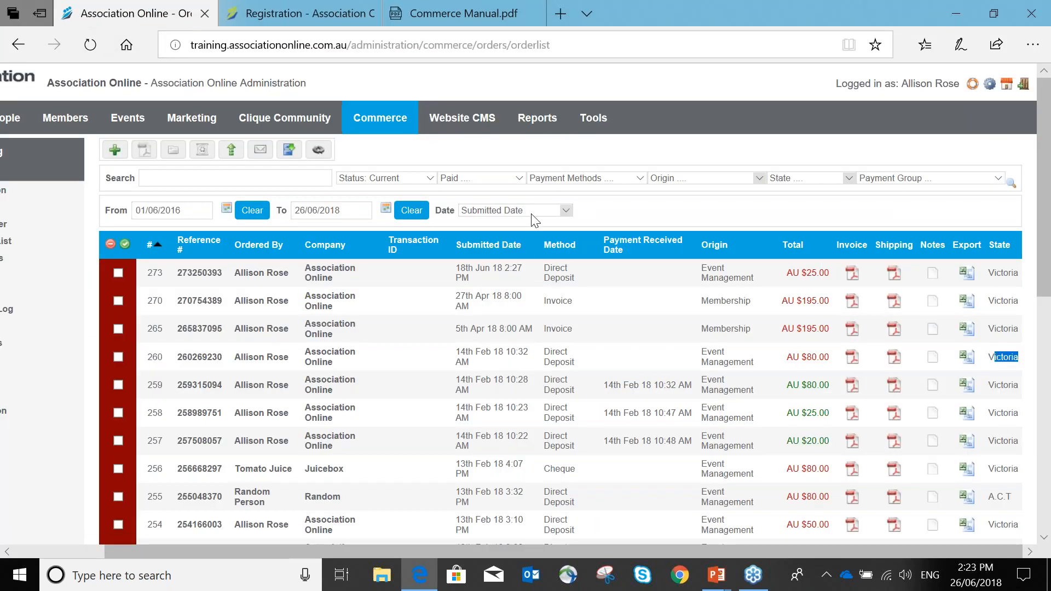
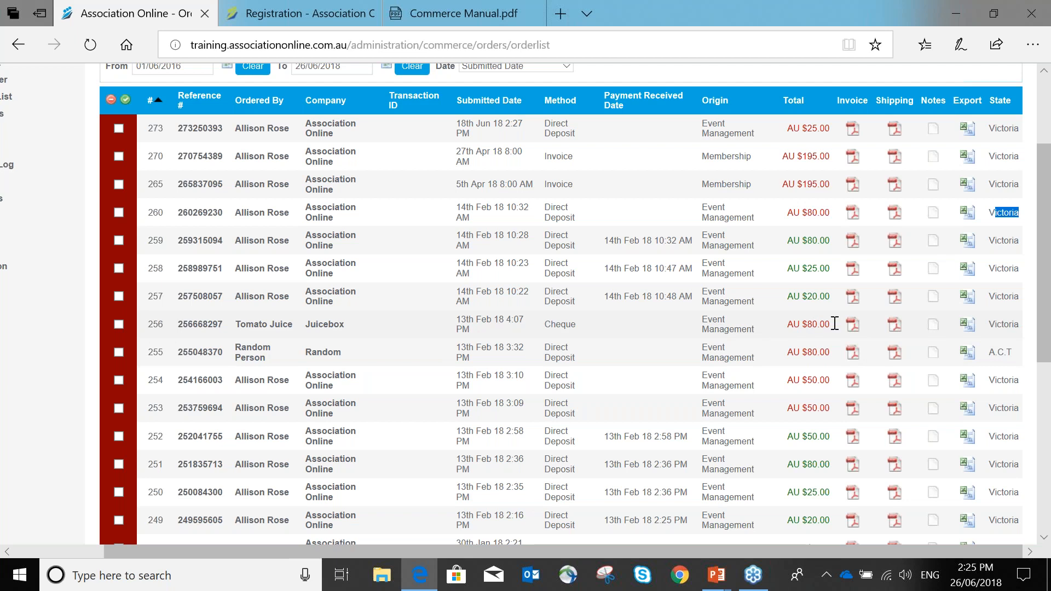
- Add the note "Cheque received and banked today" to the Juicebox order submitted 13th Feb 18 4:07 PM, and close the order
click(936, 333)
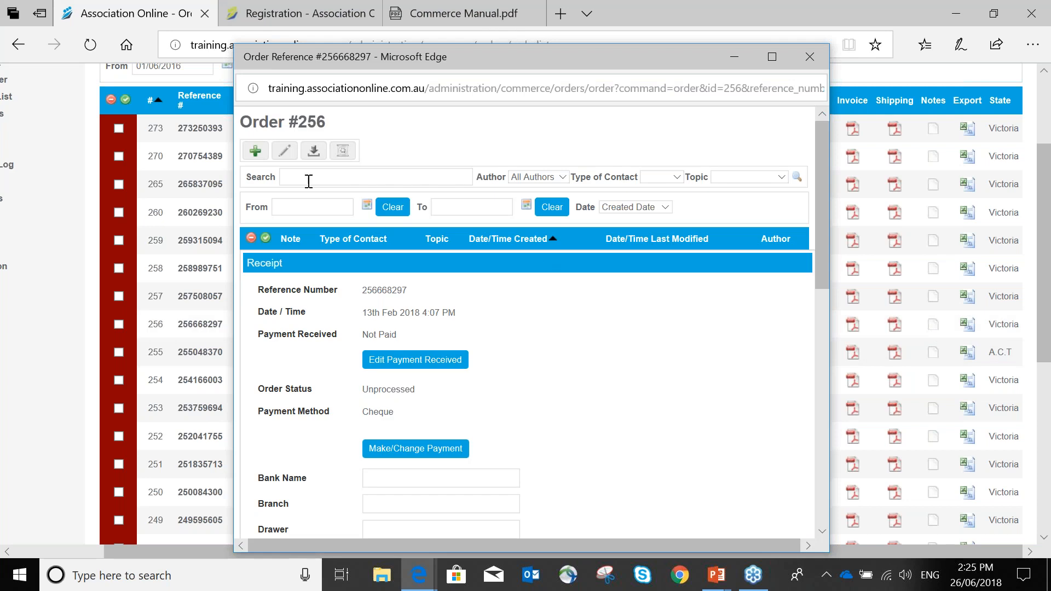
click(256, 153)
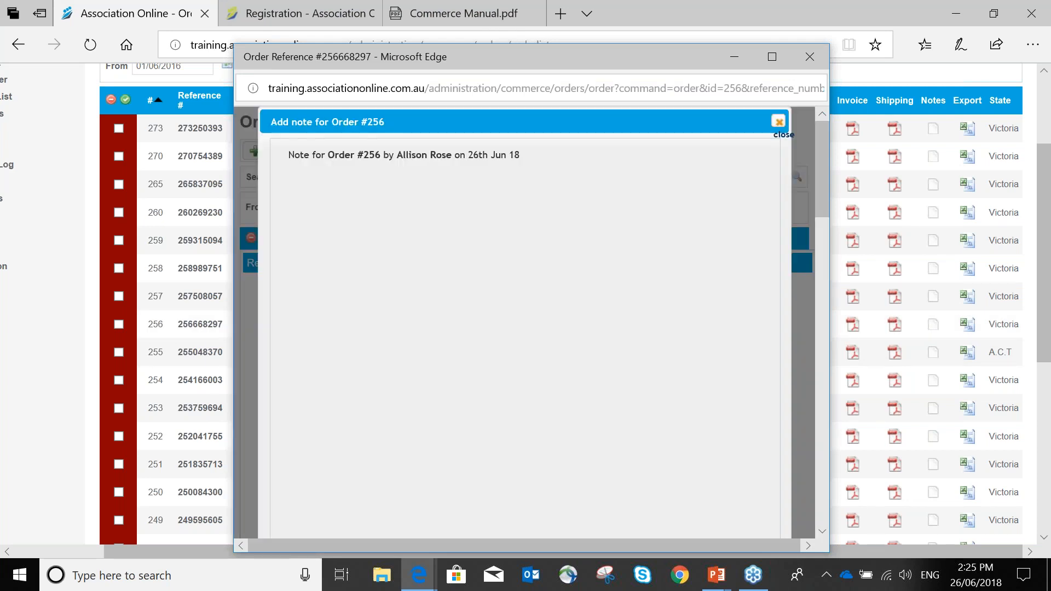
click(407, 241)
text(Che)
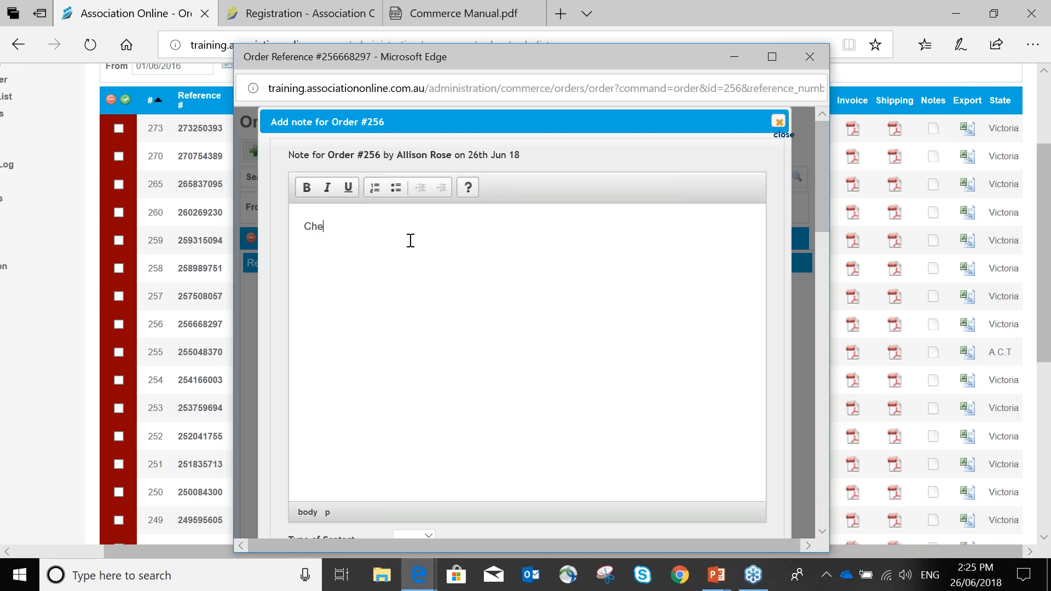
text(que received and banked today)
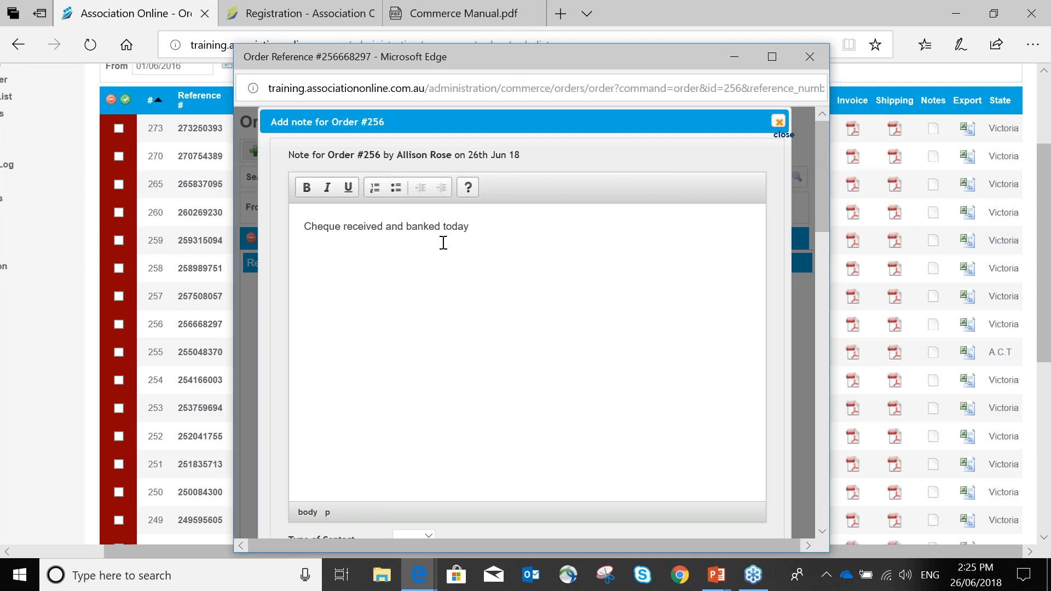
scroll(449, 248, down, 1)
scroll(449, 248, down, 3)
click(761, 420)
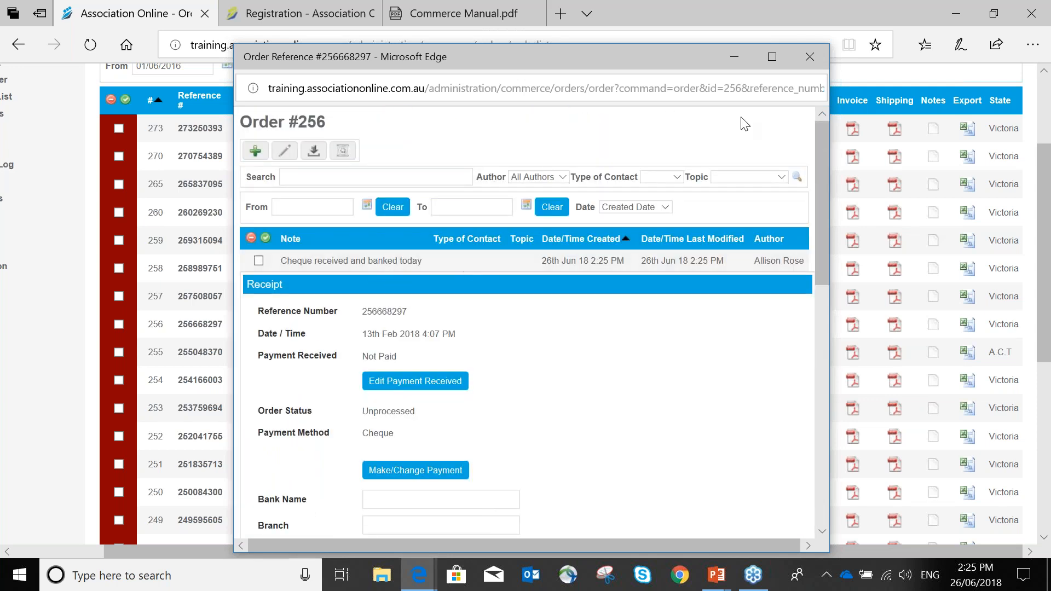
click(823, 65)
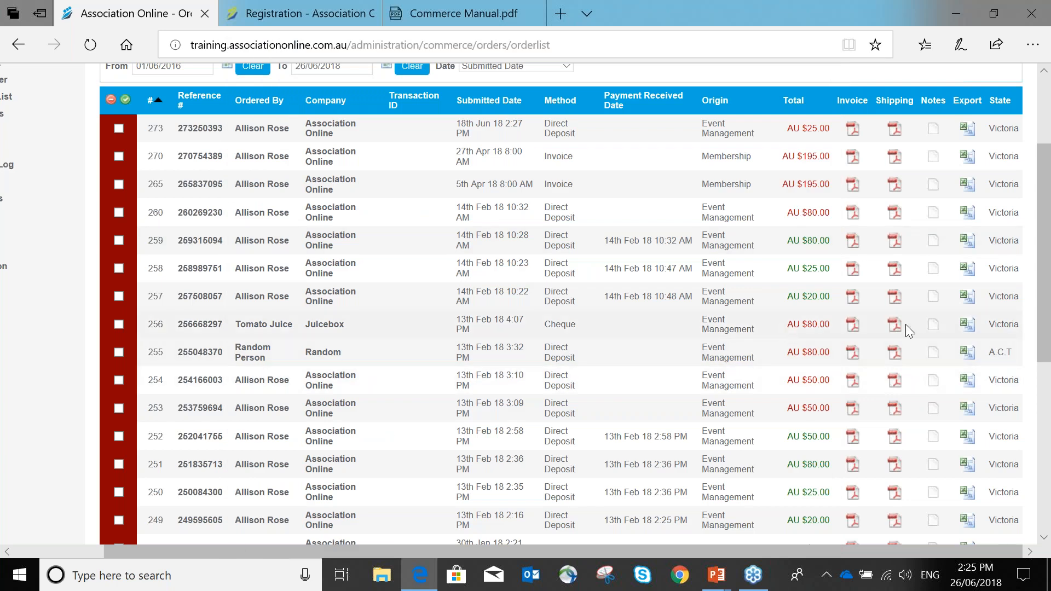
- Reopen the Juicebox cheque order and examine its note, receipt, order details and billing address details
click(289, 330)
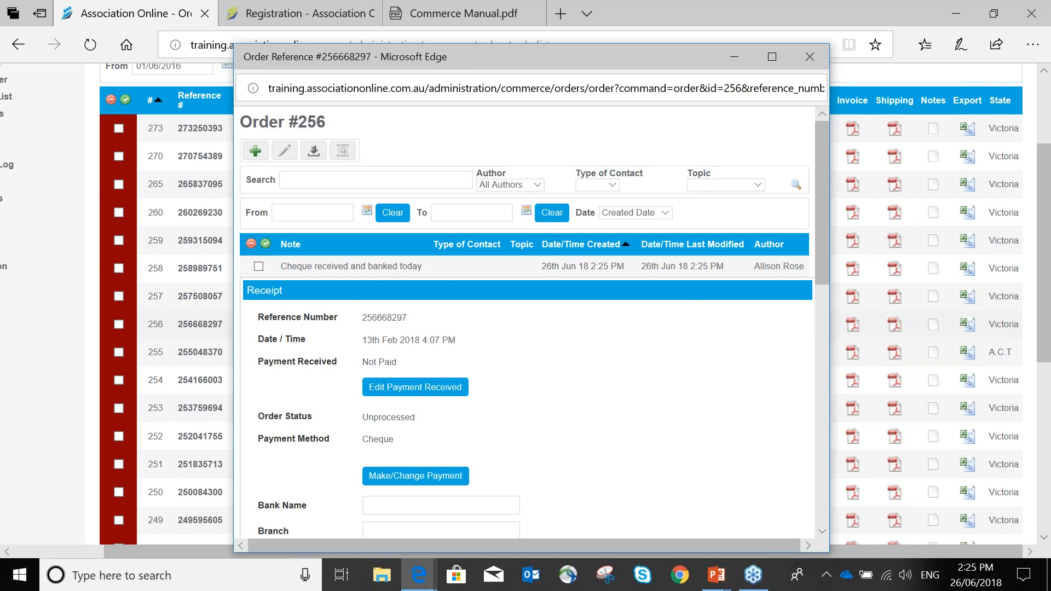
click(772, 57)
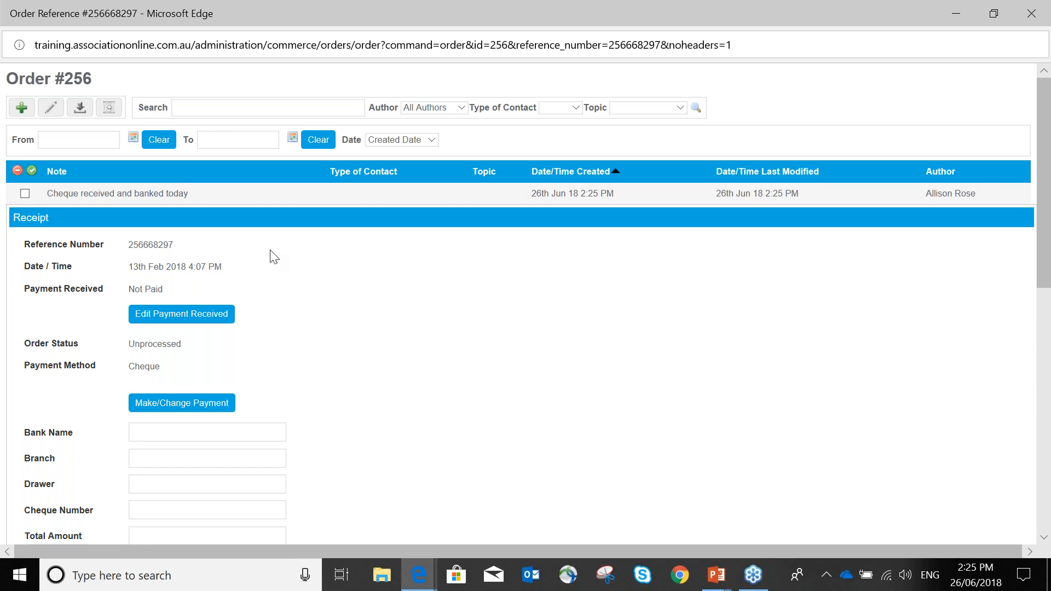
scroll(274, 258, down, 3)
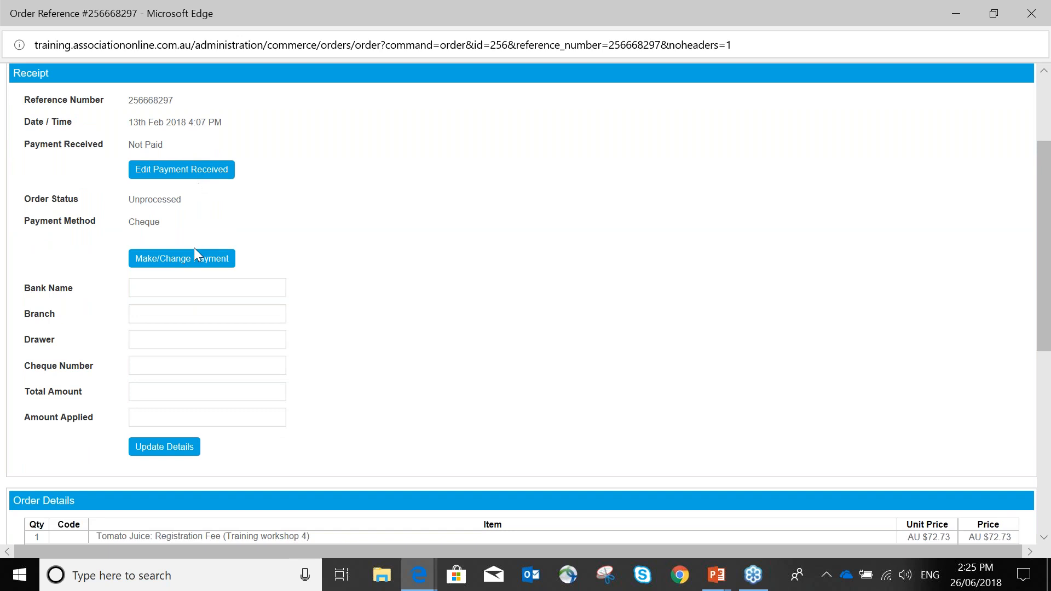
scroll(252, 305, down, 4)
scroll(251, 305, down, 1)
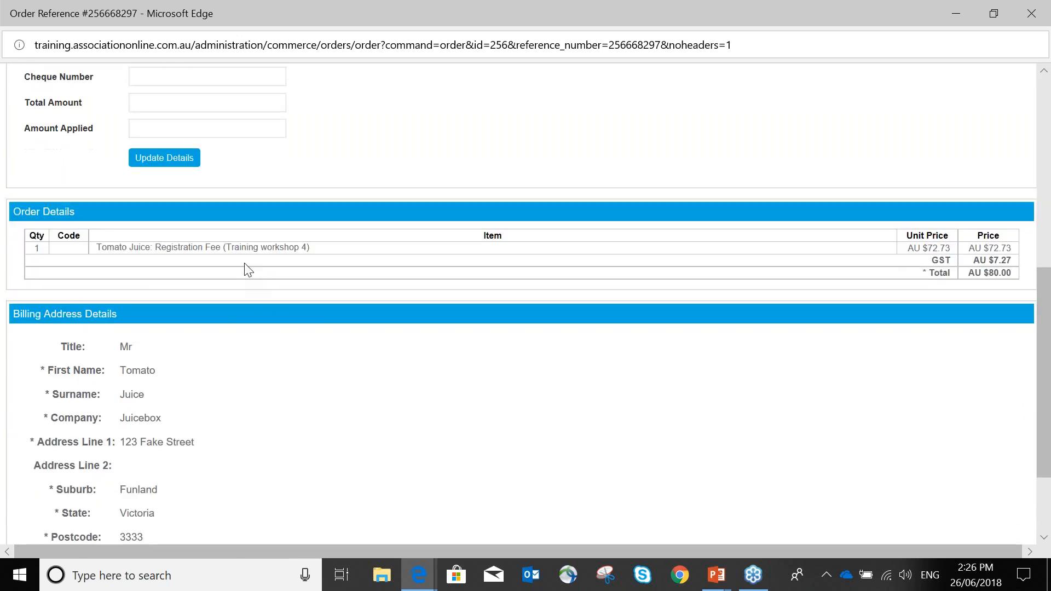
scroll(248, 270, down, 2)
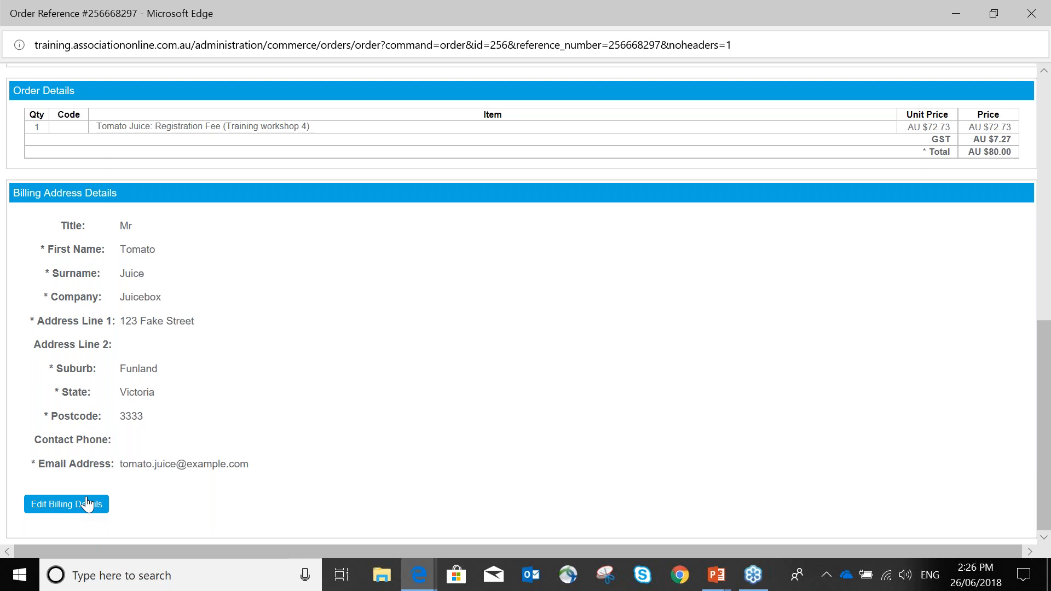
triple_click(116, 463)
triple_click(268, 464)
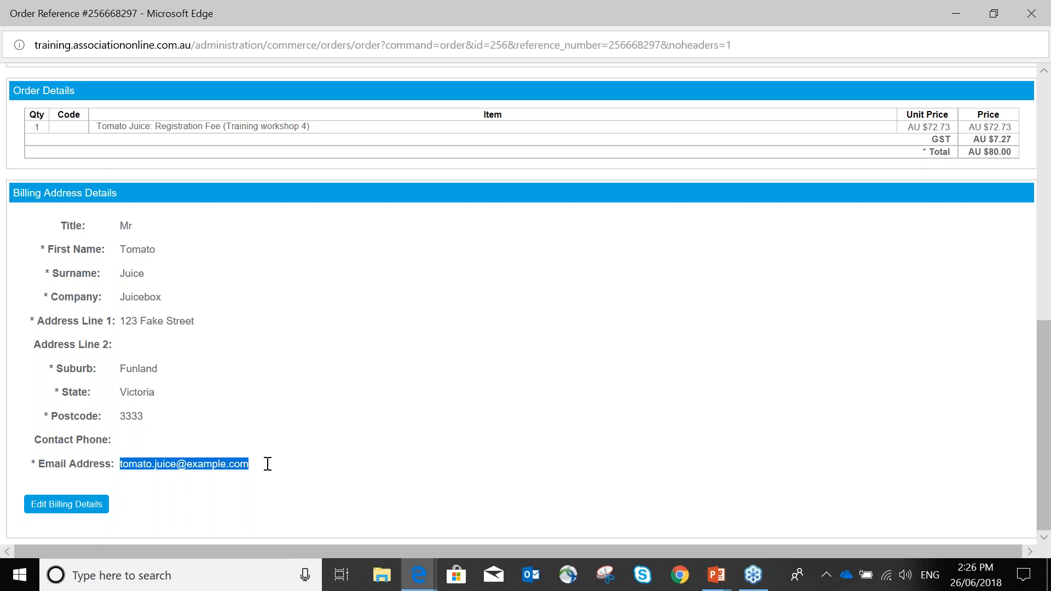
scroll(206, 416, up, 5)
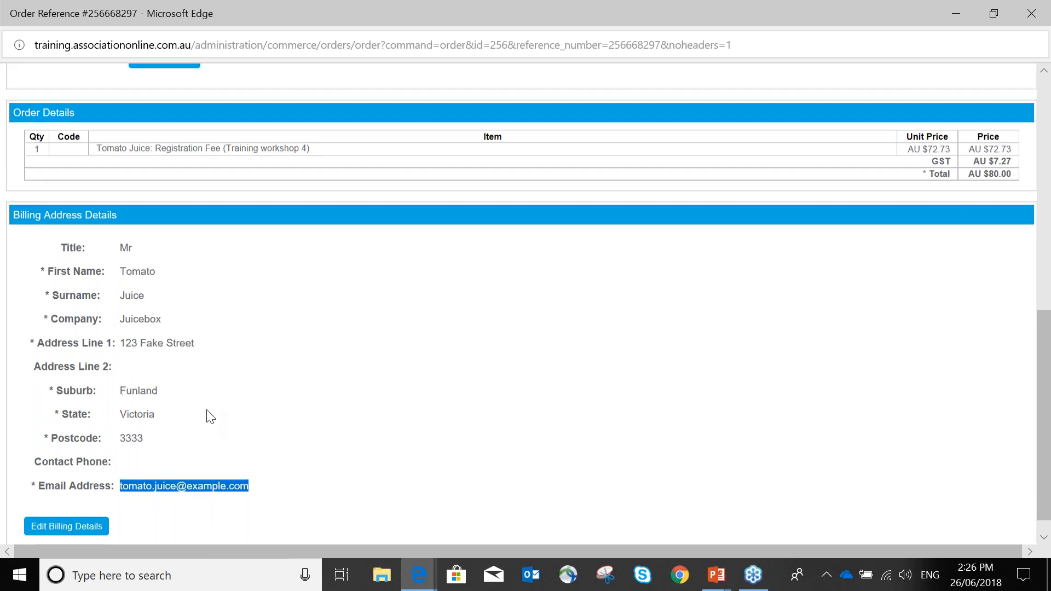
scroll(208, 416, up, 4)
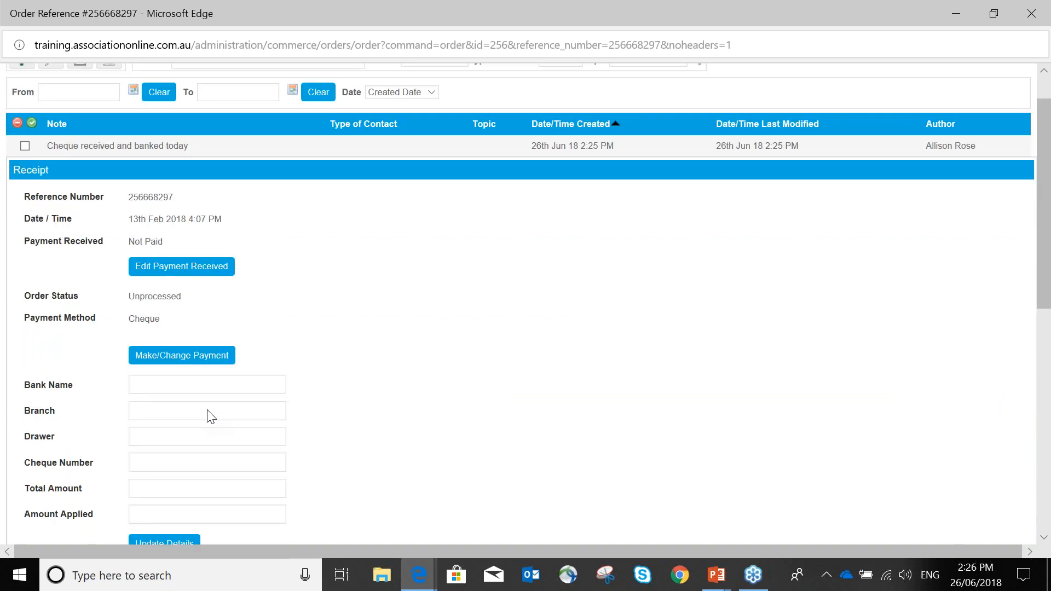
- Fill in the cheque details with bank name ABC Bank, branch Melbourne, the drawer's name and the cheque number
scroll(171, 317, down, 1)
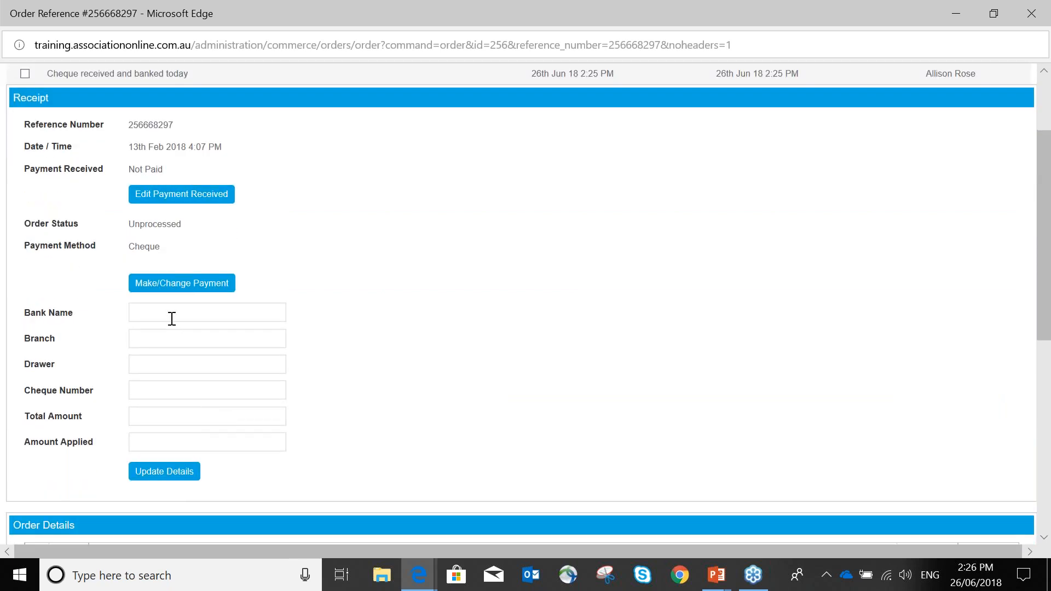
drag(133, 247, 162, 252)
click(135, 313)
text(ABC Bank)
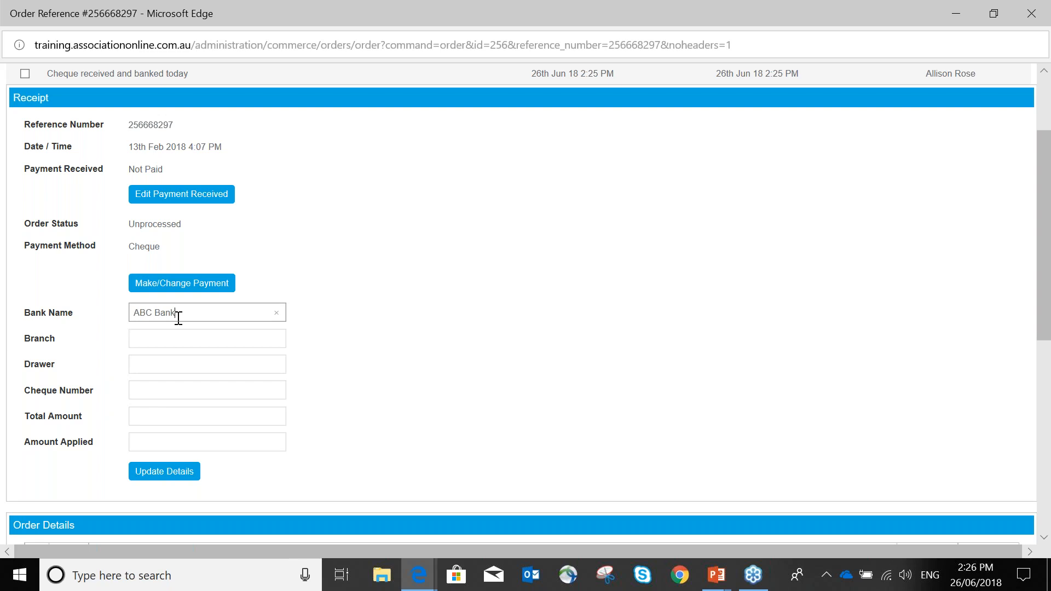
key(Tab)
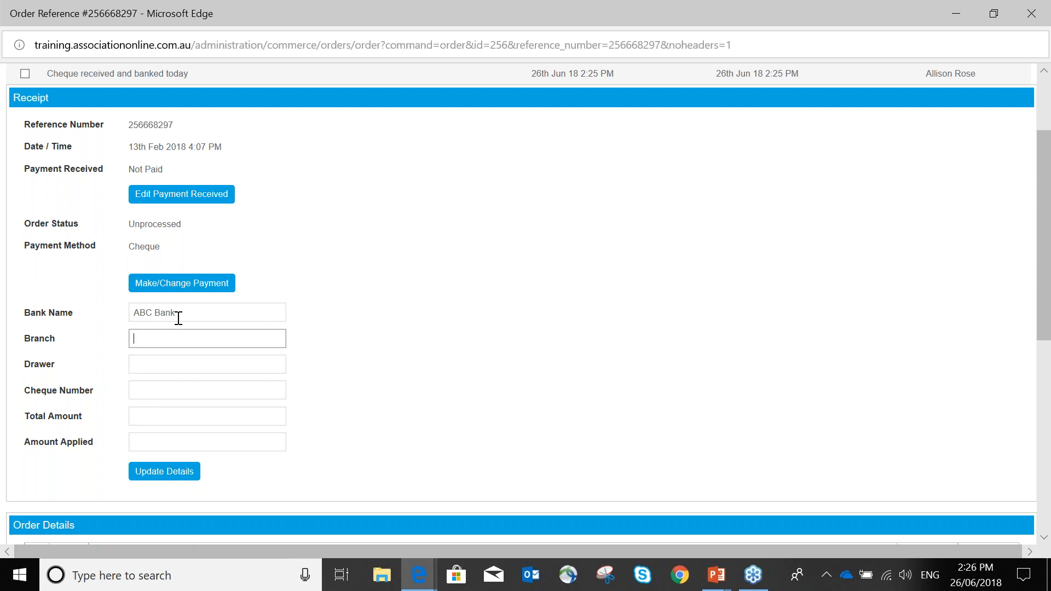
text(Melbourne)
key(Tab)
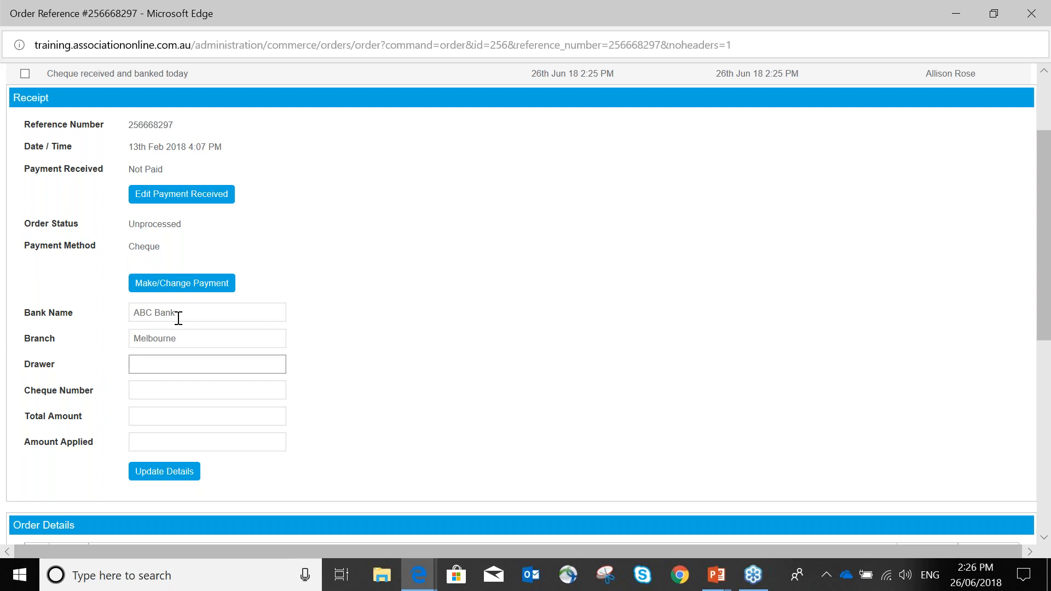
text(Allison)
key(Tab)
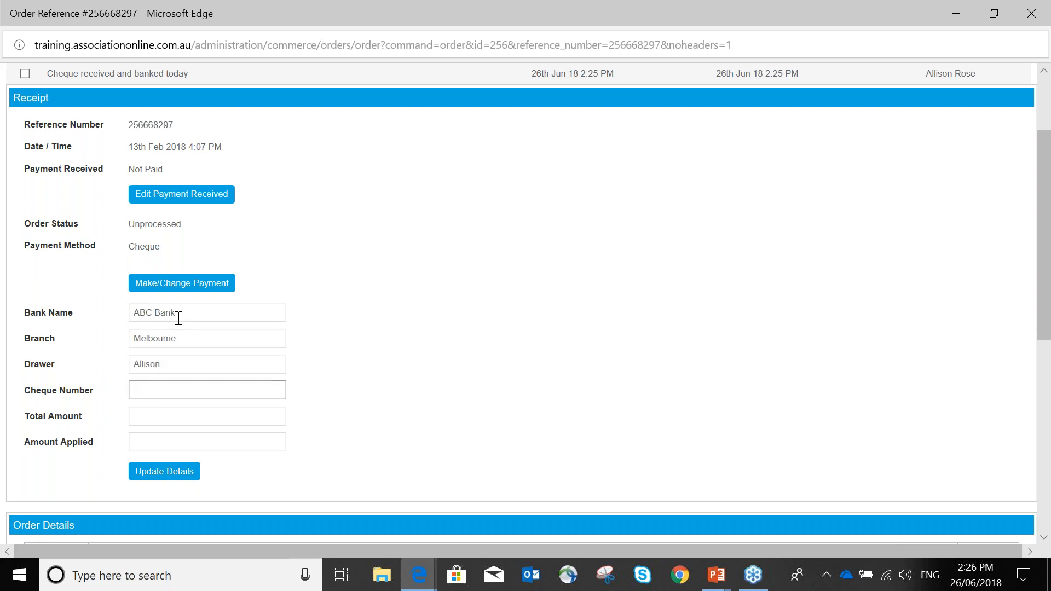
text(12345)
key(Tab)
- Enter a total amount of 200.00 and an amount applied of 80.00, and try to update the cheque details
scroll(394, 289, down, 4)
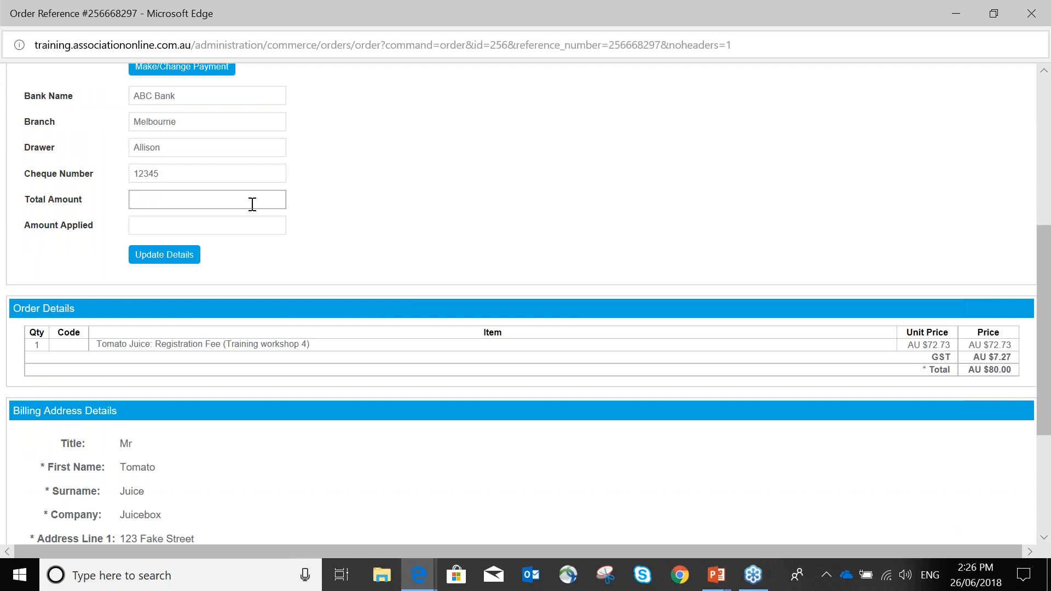
key(Tab)
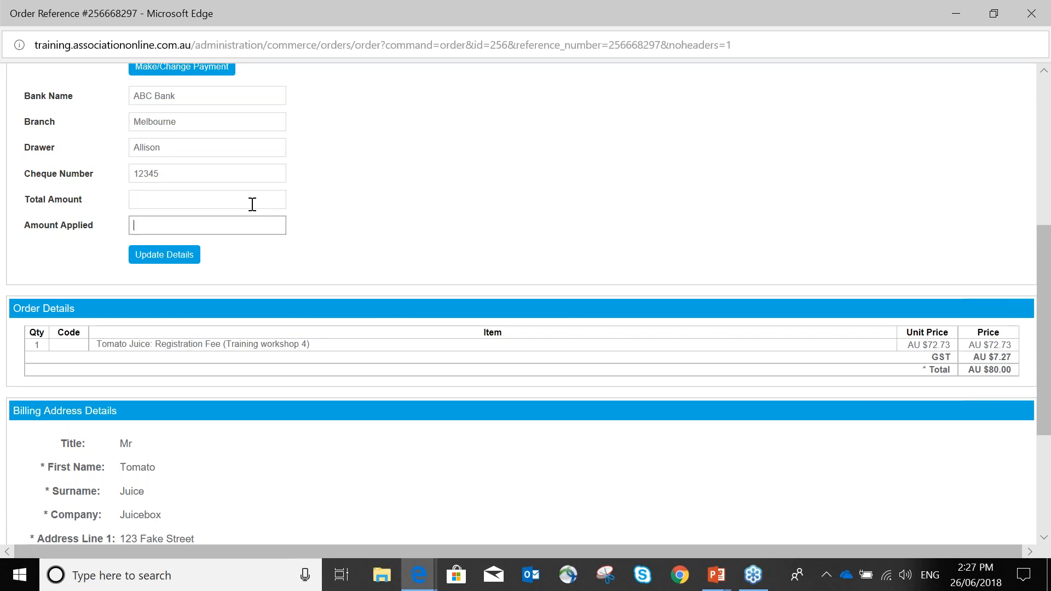
click(253, 204)
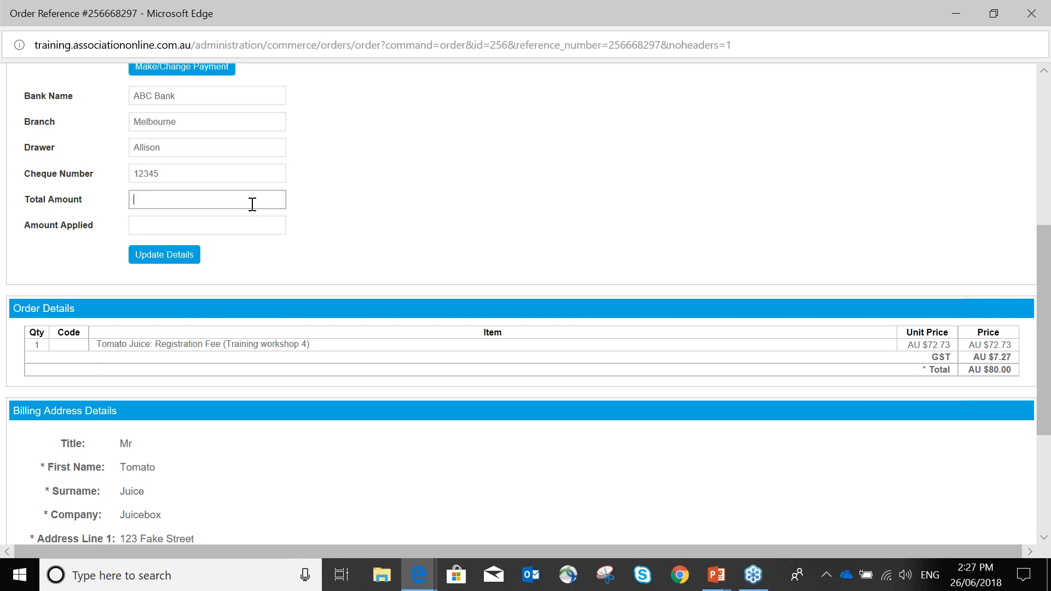
text(200.00)
key(Tab)
text(80.00)
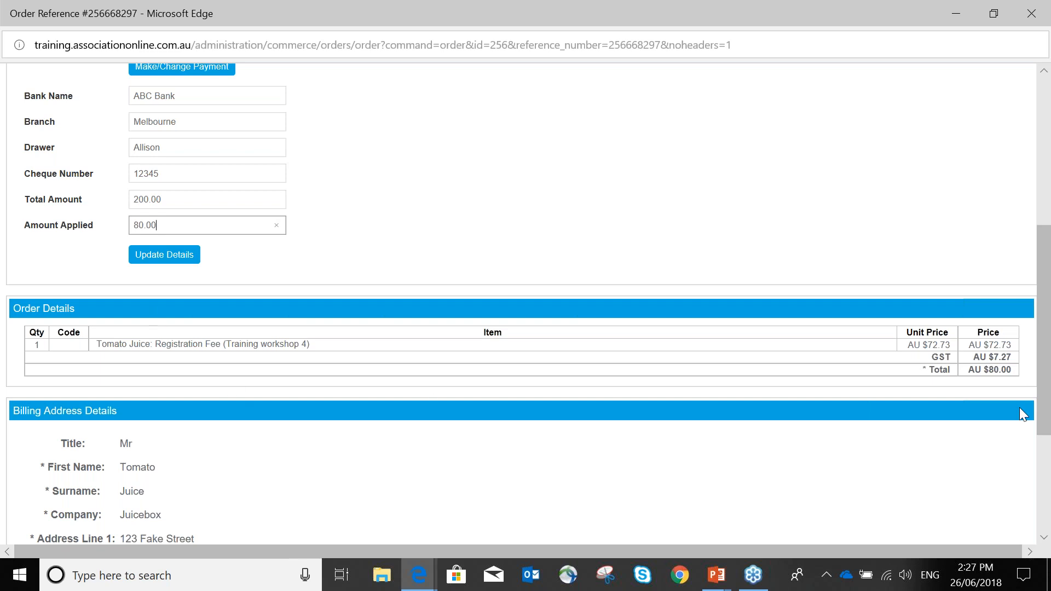
click(174, 259)
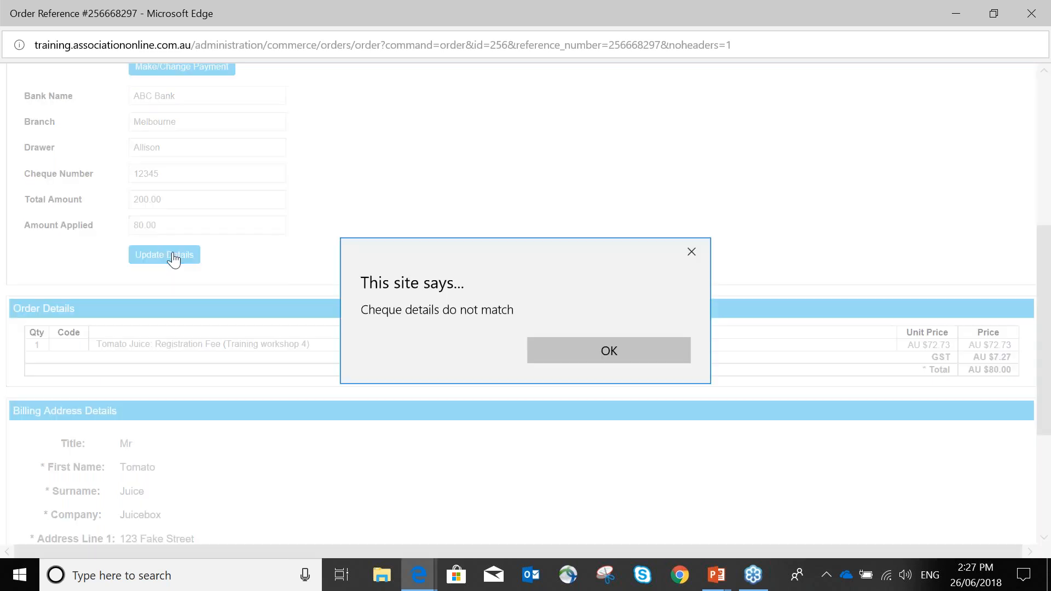
click(605, 345)
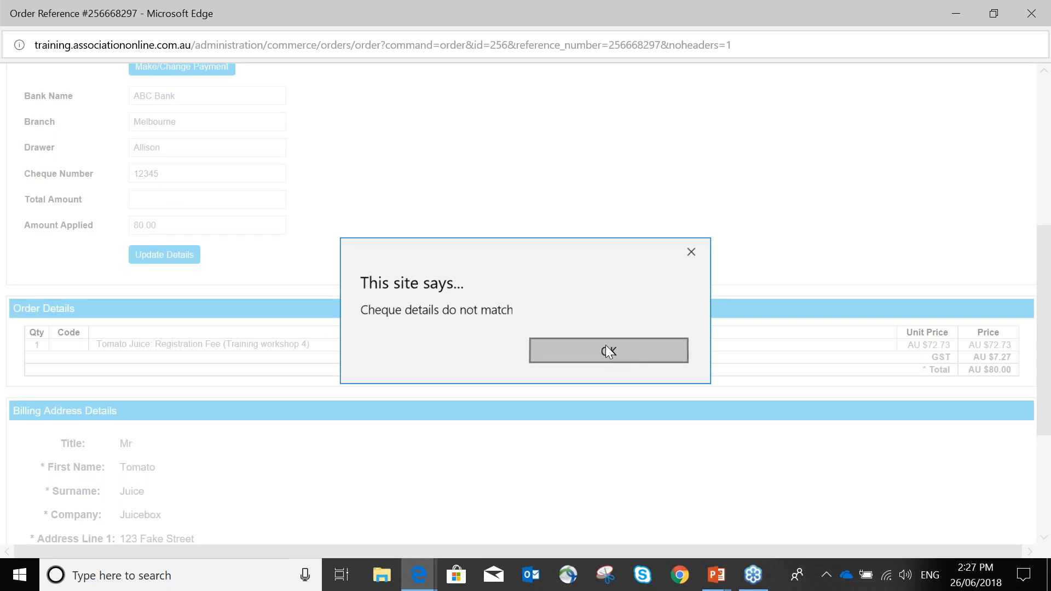
- Replace the cheque number, re-enter the total amount as 200.00, and update the order's cheque details
drag(169, 172, 109, 168)
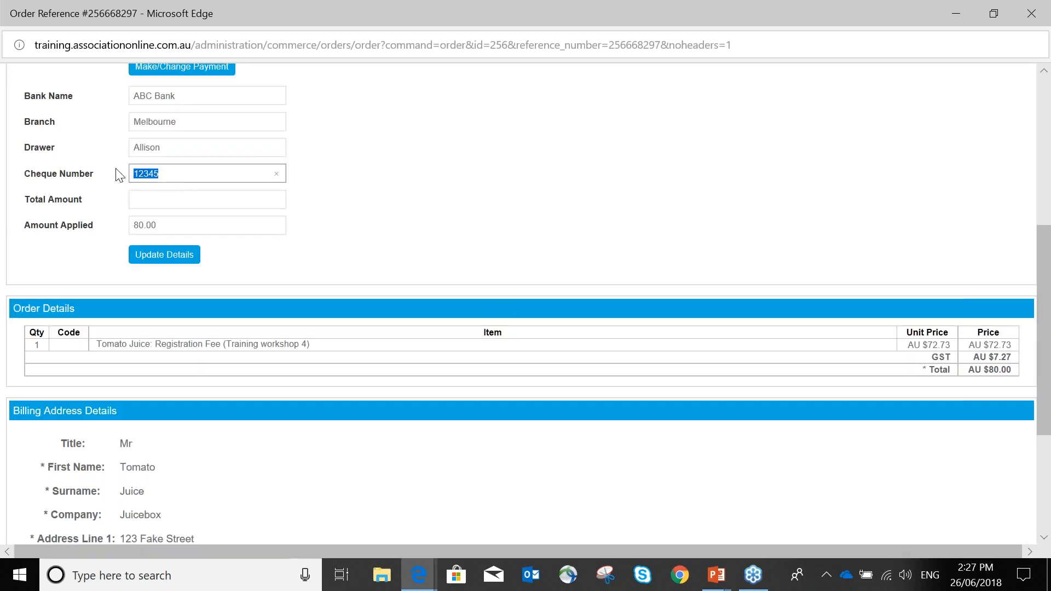
text(54321)
key(Tab)
text(200.00)
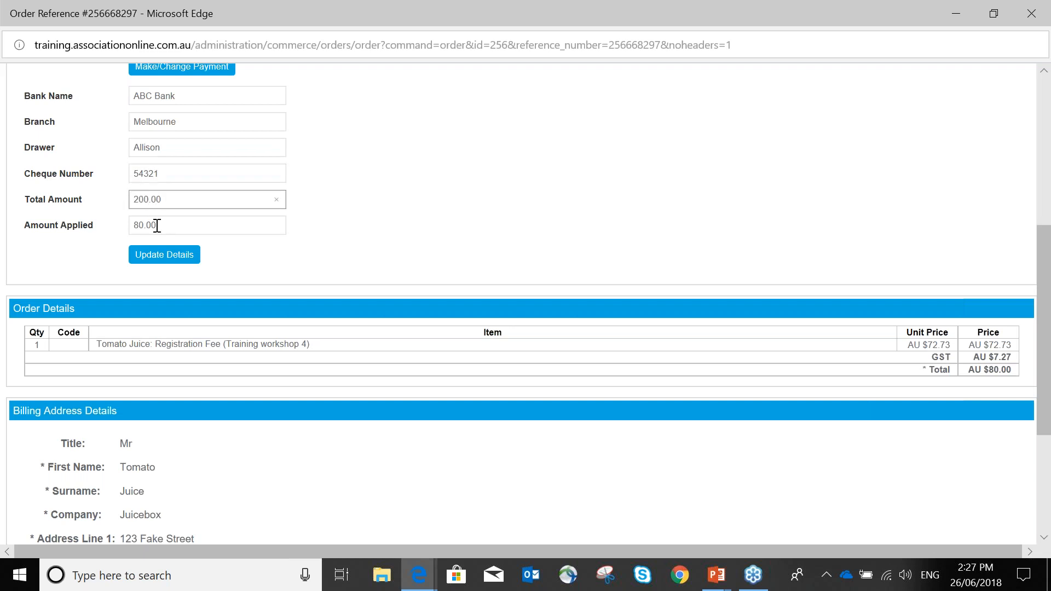
click(166, 260)
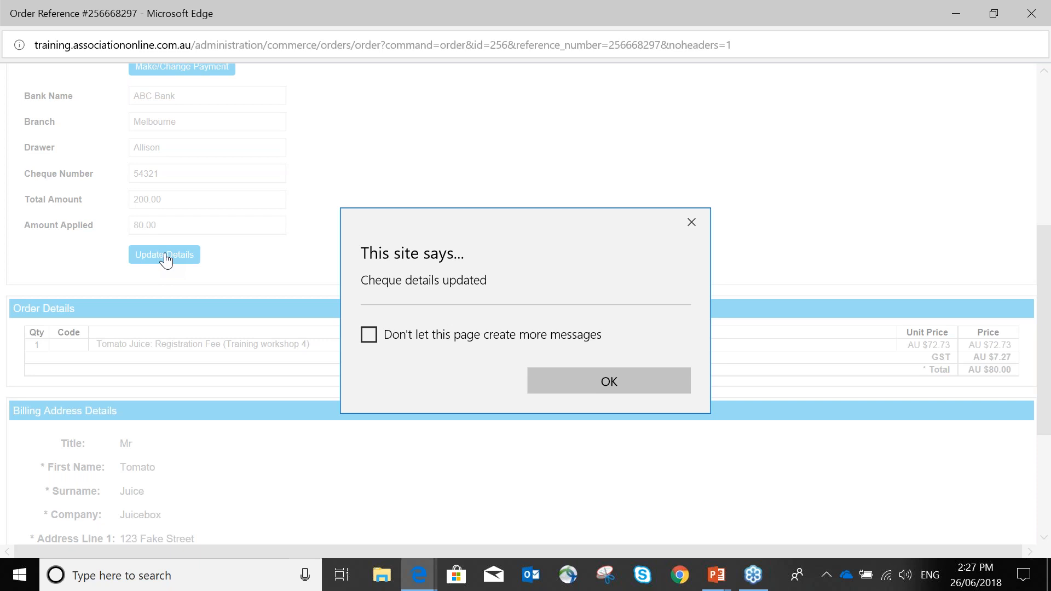
click(575, 378)
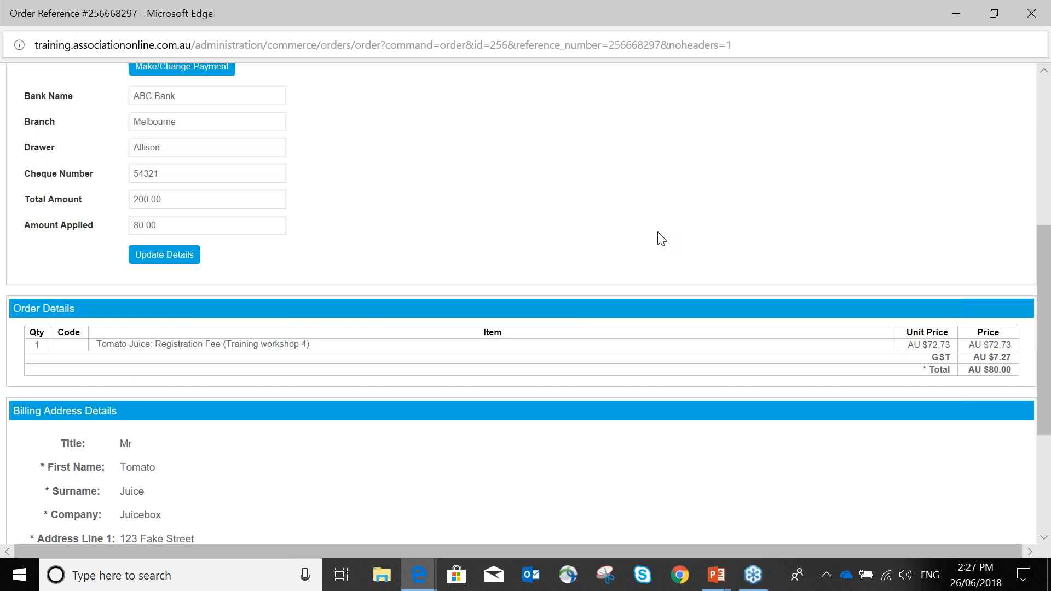
scroll(661, 238, up, 4)
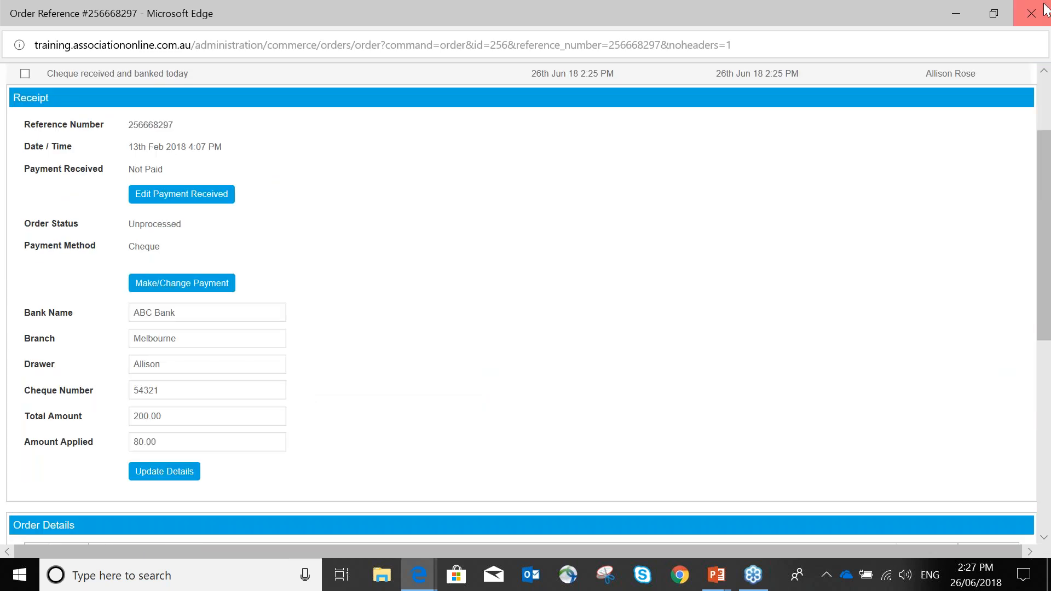
click(1044, 8)
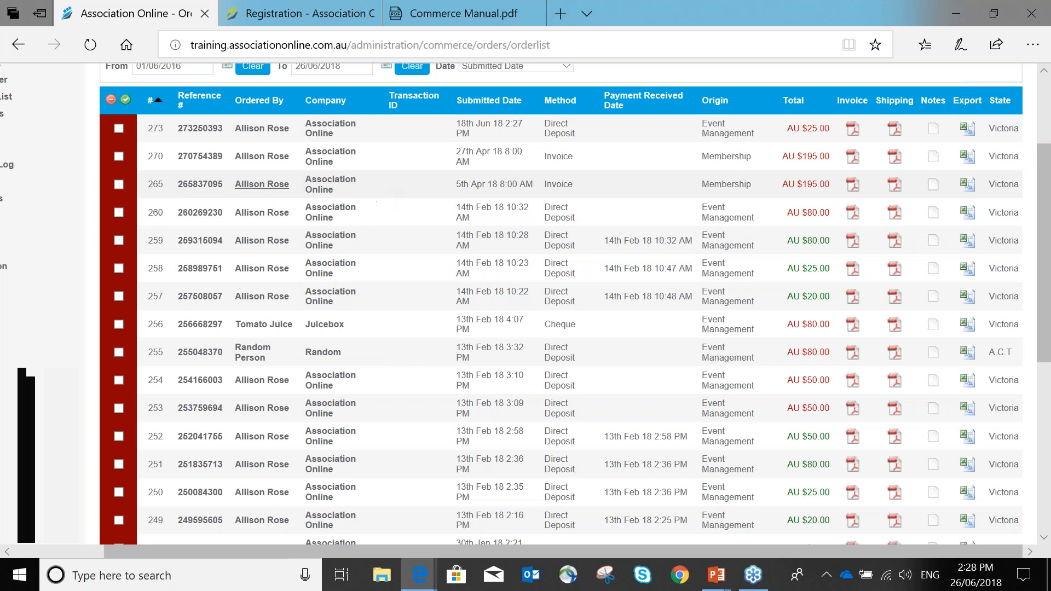
- Change the payment method of the membership order submitted 5th Apr 18 from Invoice to Cheque, and close its window
click(261, 185)
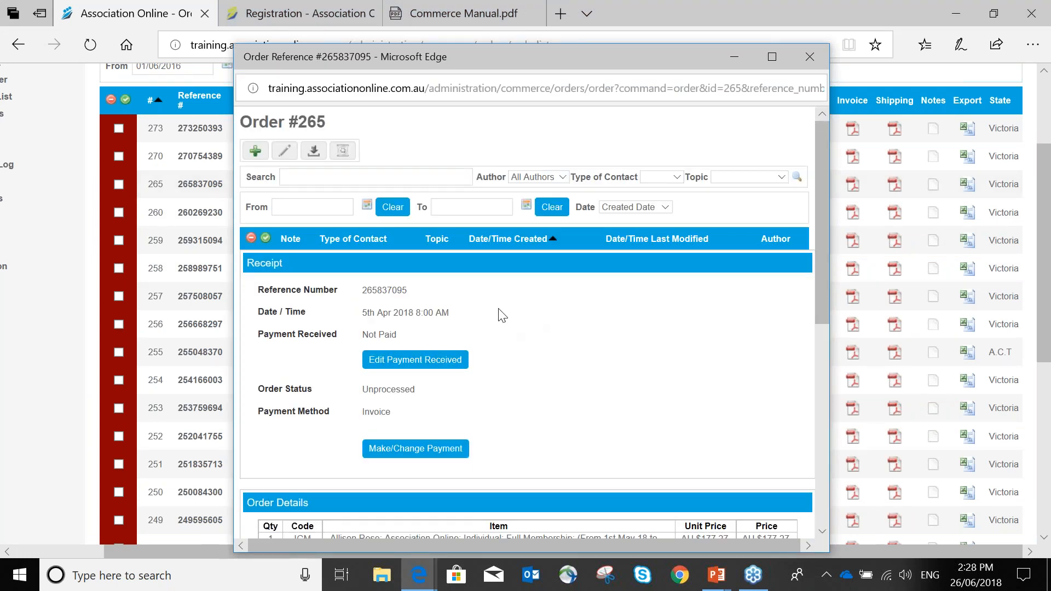
click(397, 458)
click(490, 400)
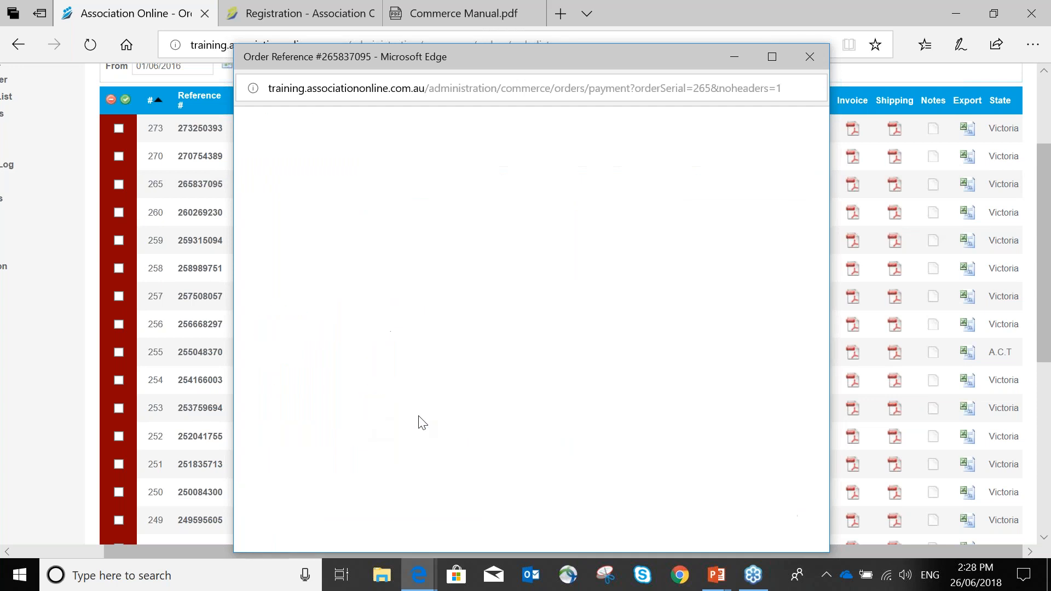
click(260, 169)
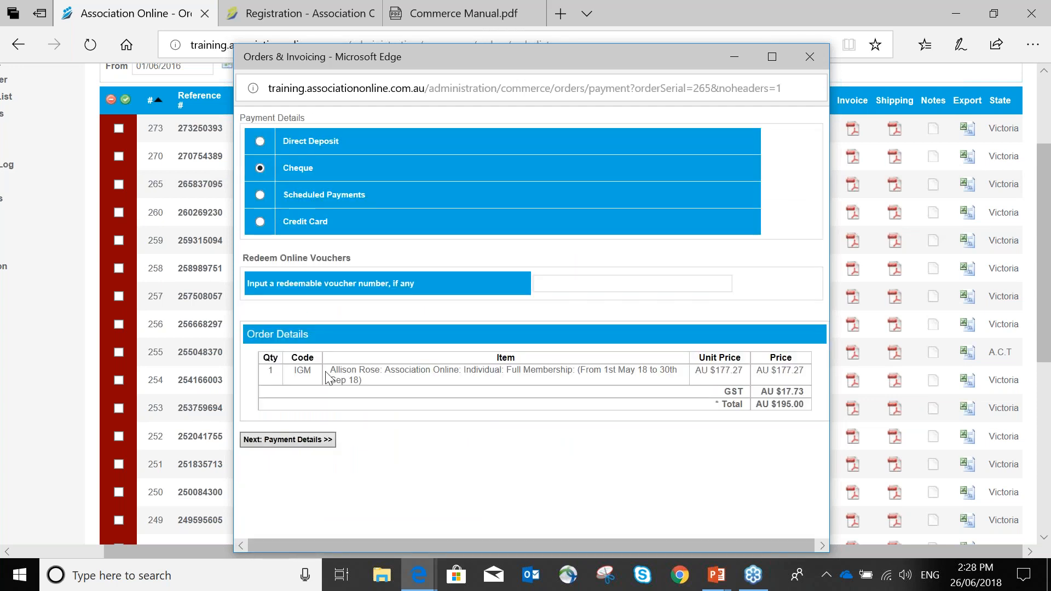
click(316, 440)
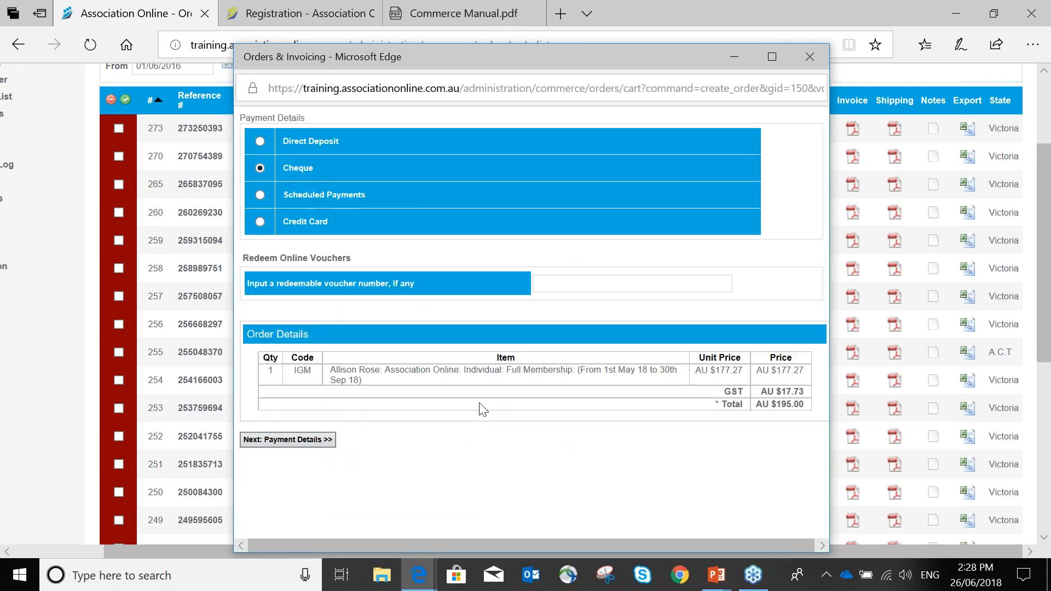
click(268, 193)
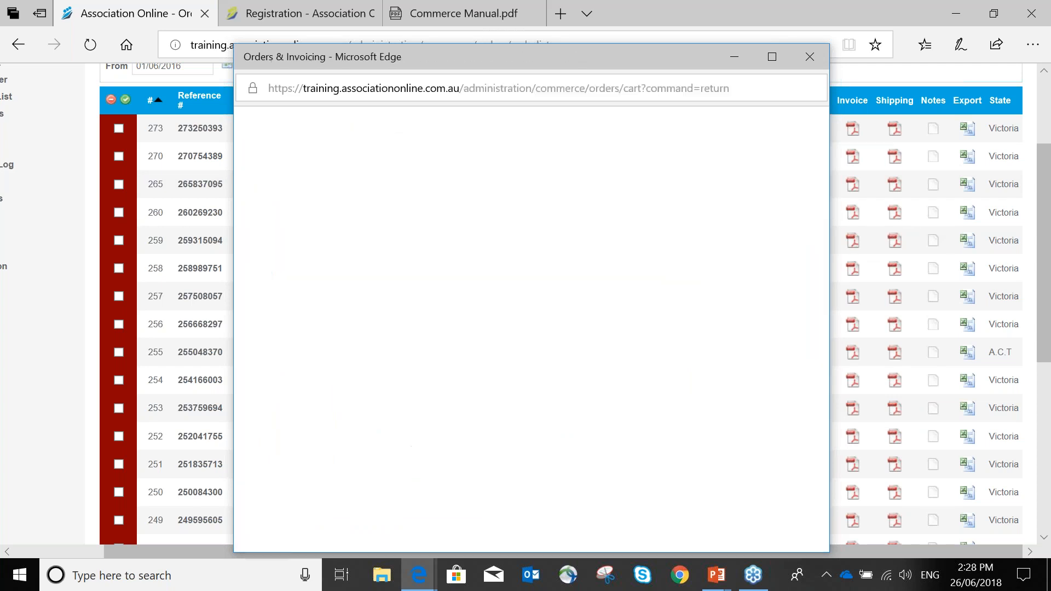
click(810, 57)
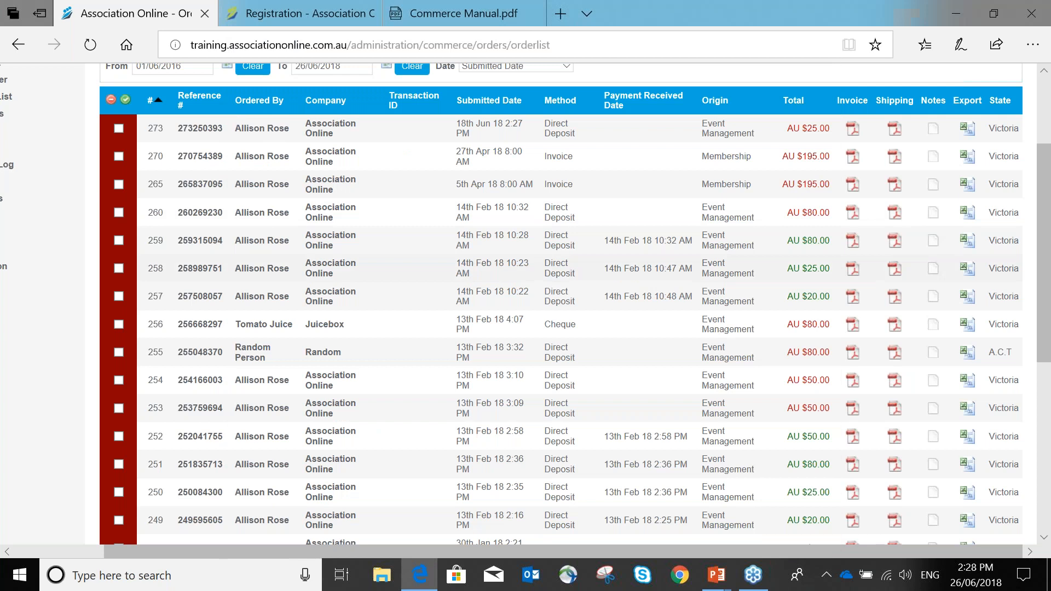
- Reopen the 5th Apr 18 membership order and enter bank name ABC Bank, branch Melbourne, the drawer's name and the cheque number
click(213, 184)
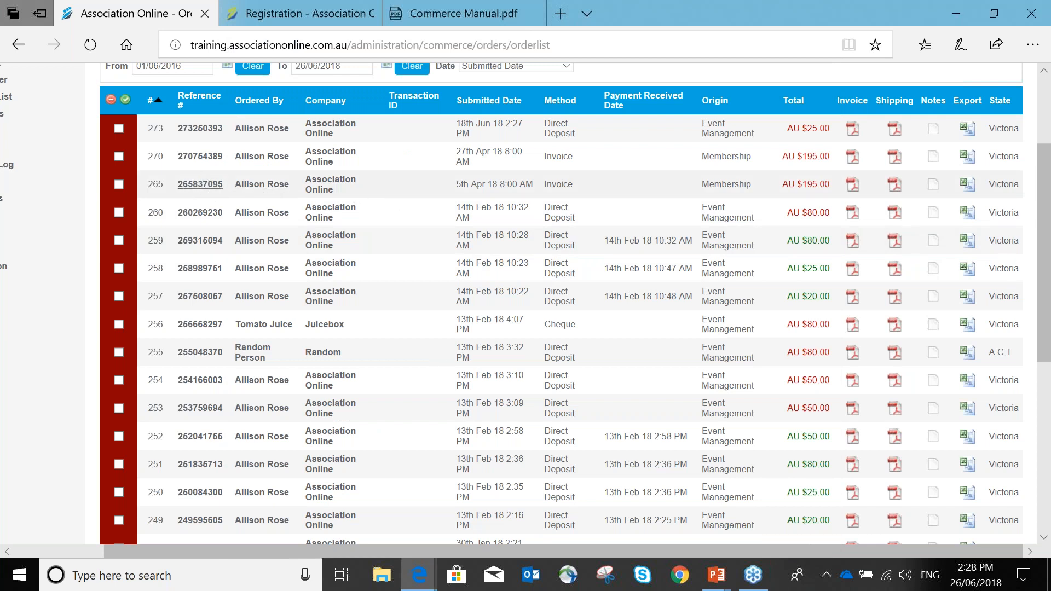
scroll(532, 216, down, 3)
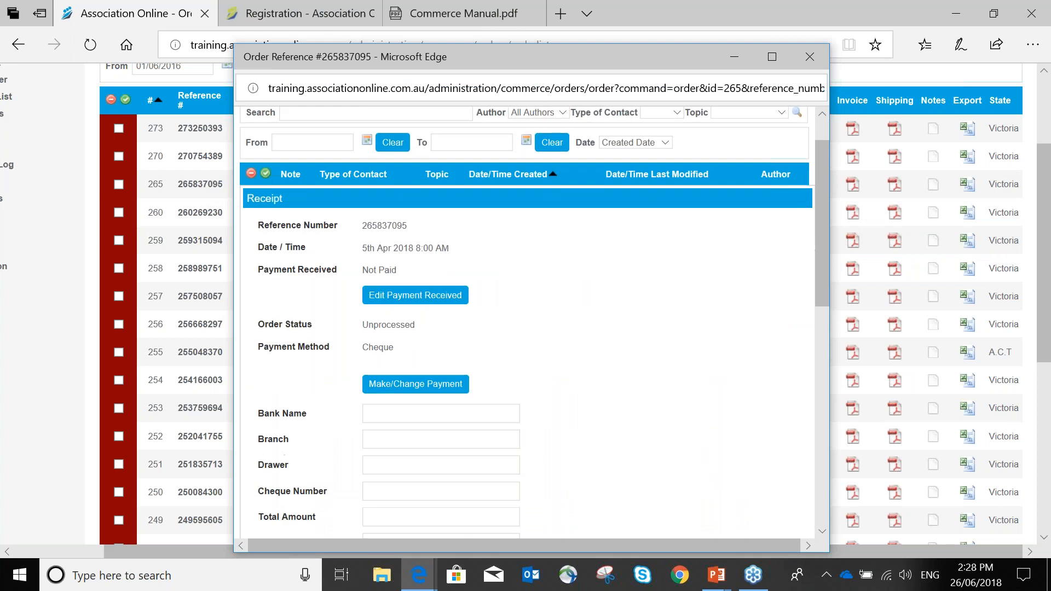
drag(363, 218, 450, 221)
click(438, 283)
text(ABC Bank)
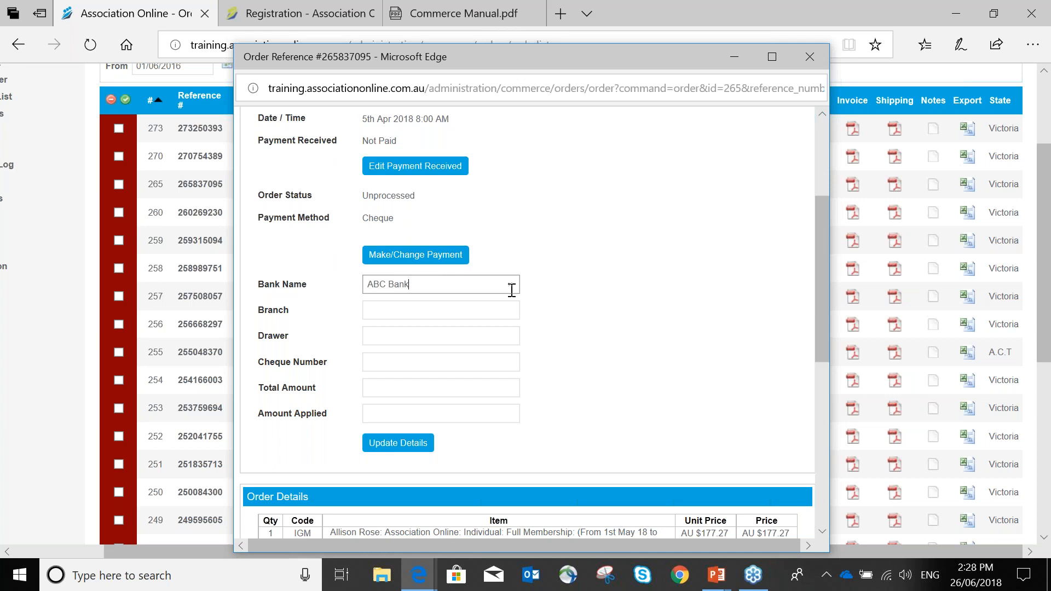
key(Tab)
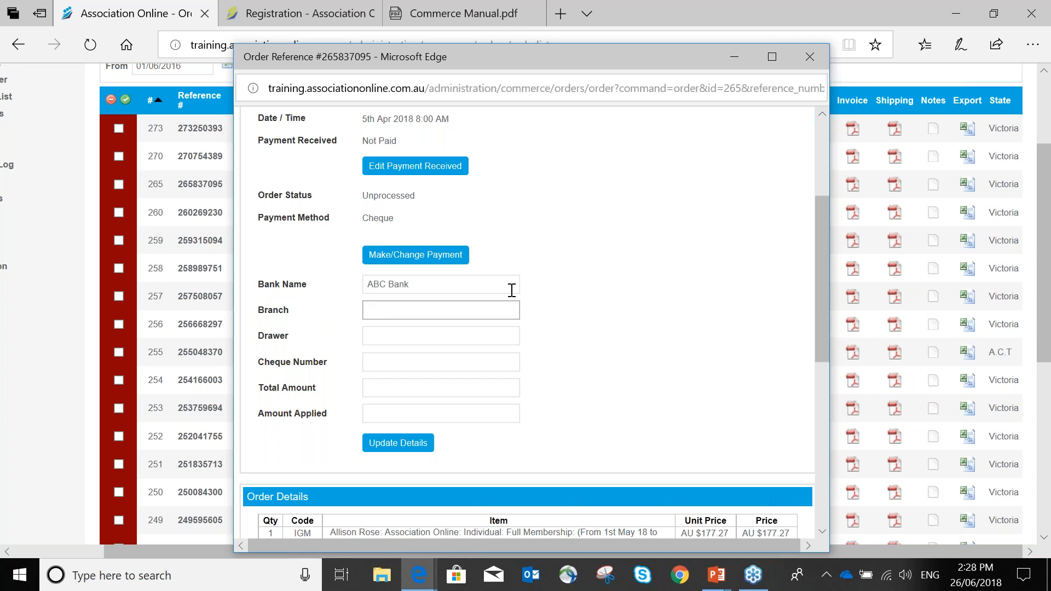
text(Melbourne)
key(Tab)
text(Allison)
key(Tab)
text(54321)
- Enter total amount 200.00 and amount applied 195.00, try to update the cheque details, and close the order
key(Tab)
text(200.00)
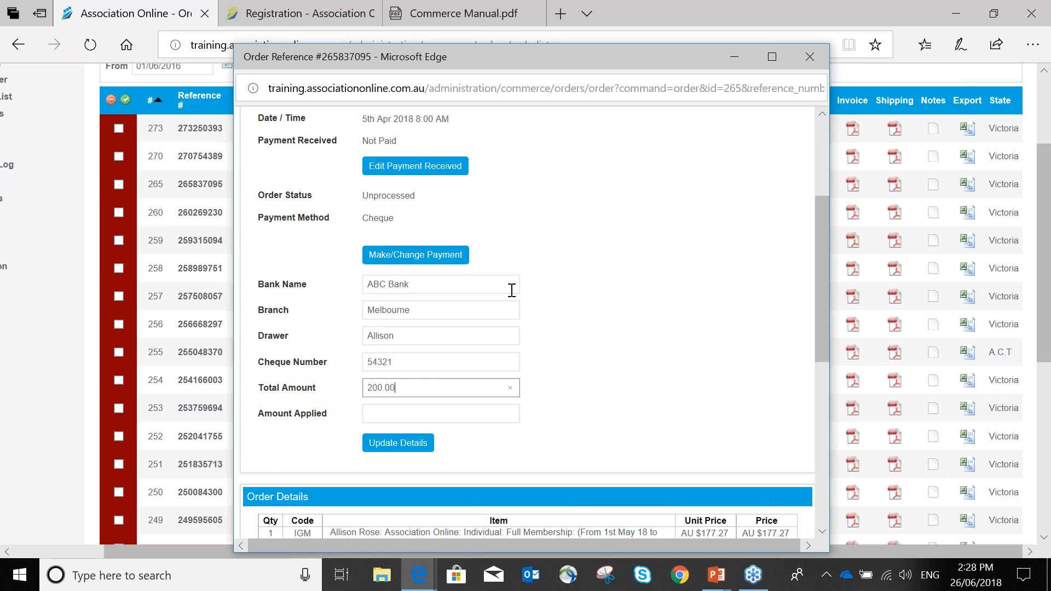
key(Tab)
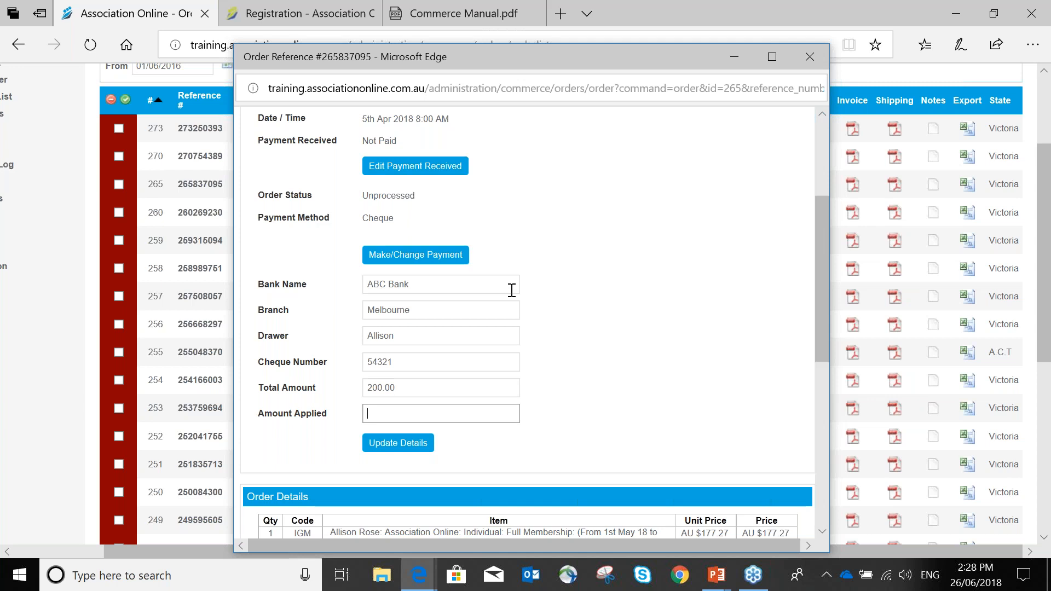
scroll(511, 290, down, 5)
text(195.00)
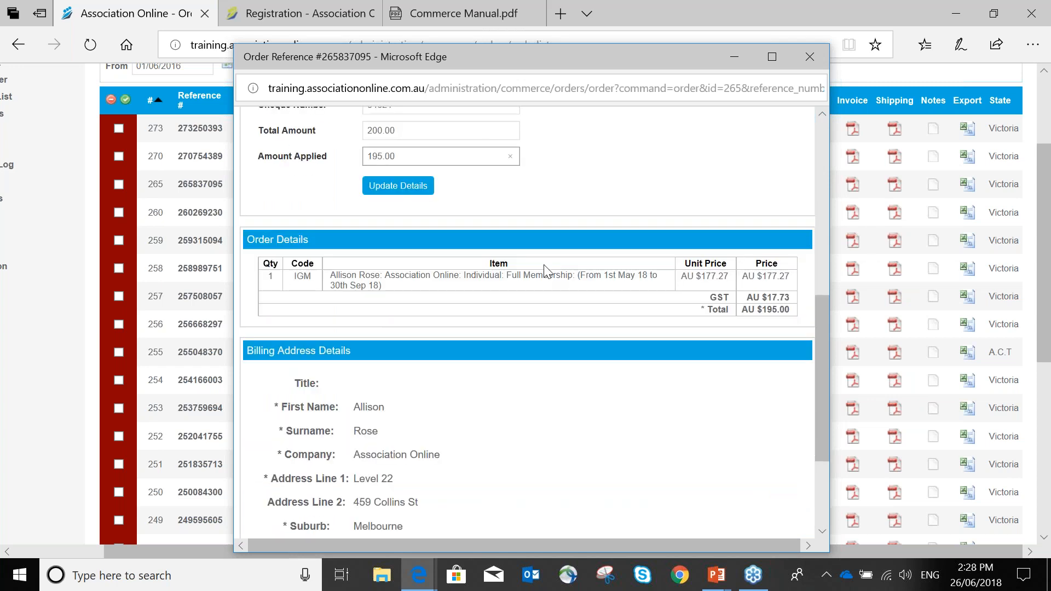
click(396, 191)
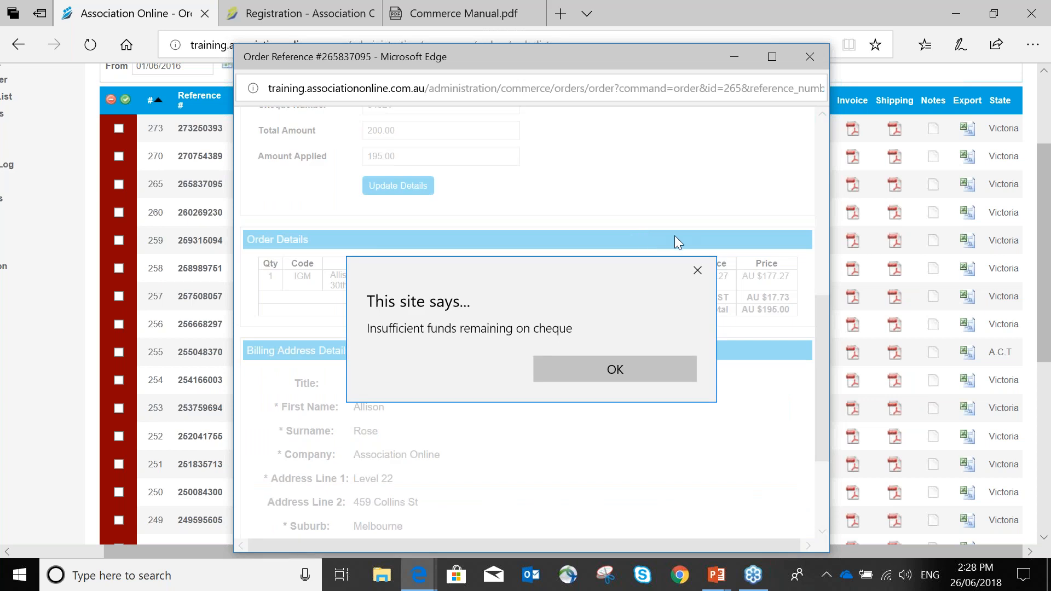
click(704, 269)
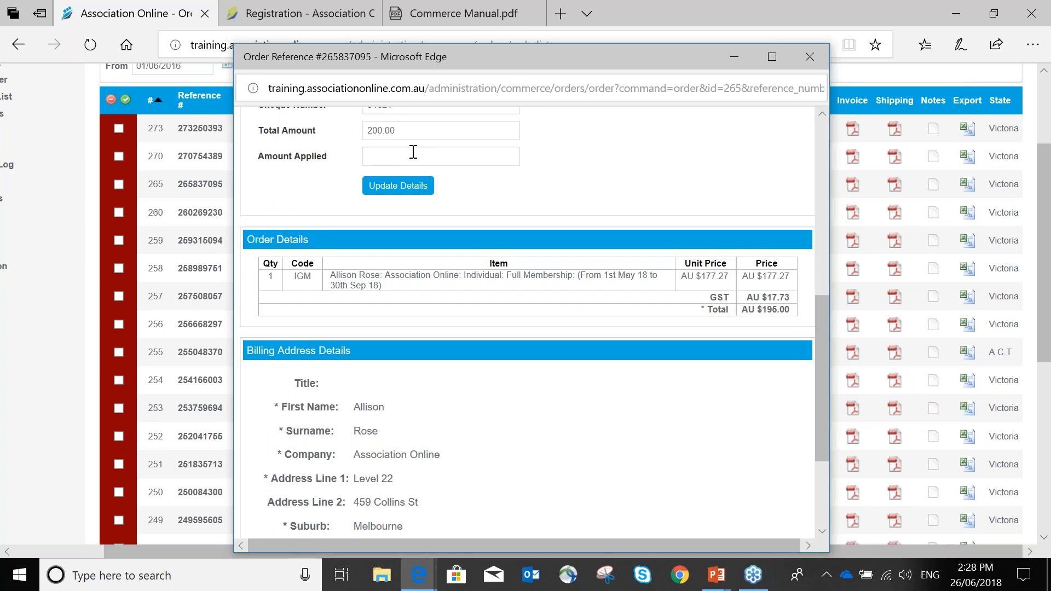
click(808, 57)
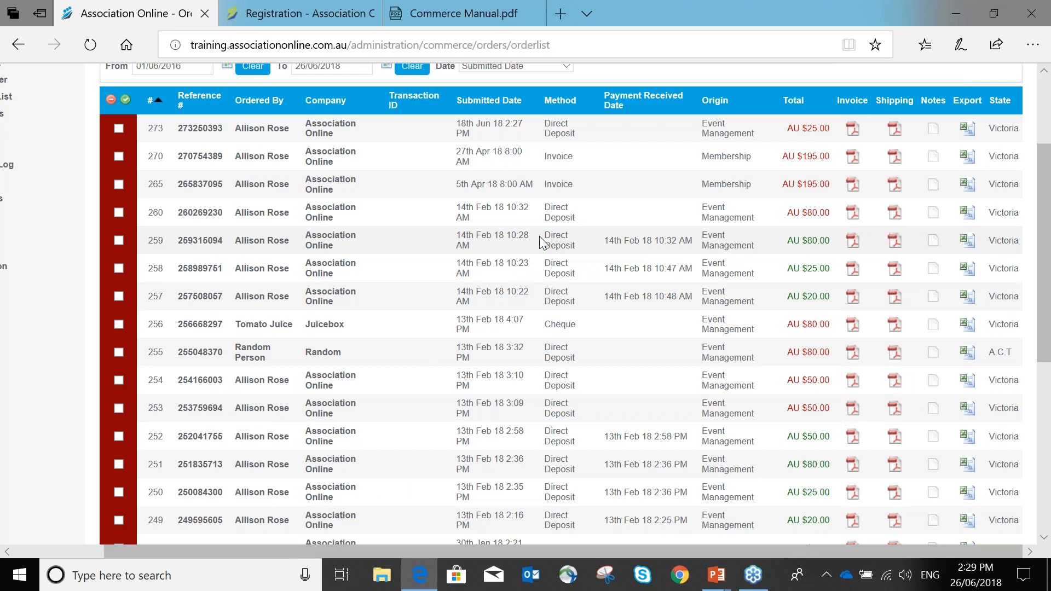
- Open the direct deposit order submitted 14th Feb 18 10:32 AM and examine its customer bank, account, BSB and bank statement fields
triple_click(547, 209)
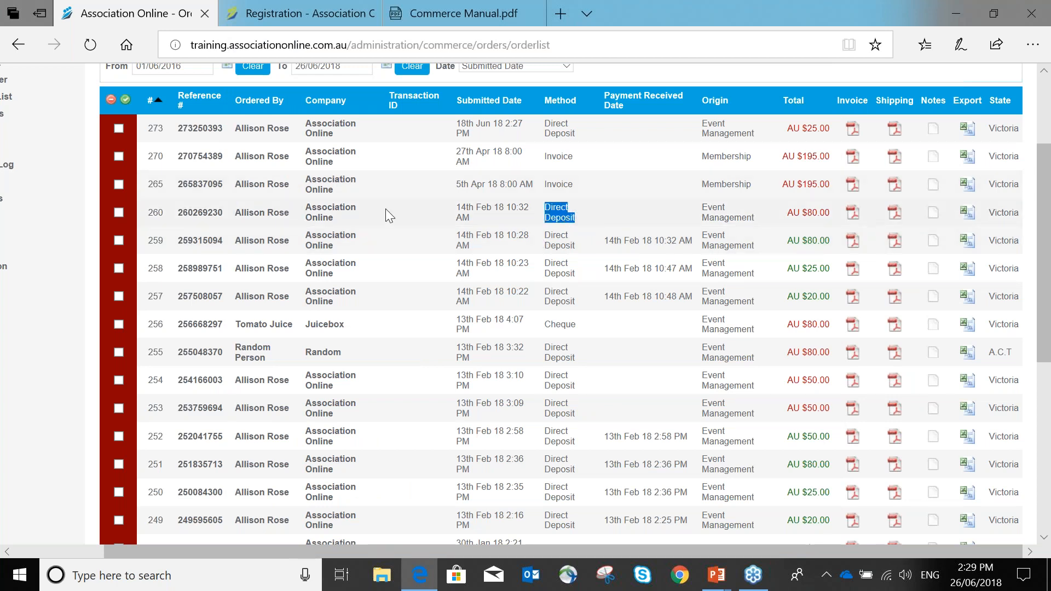
click(284, 216)
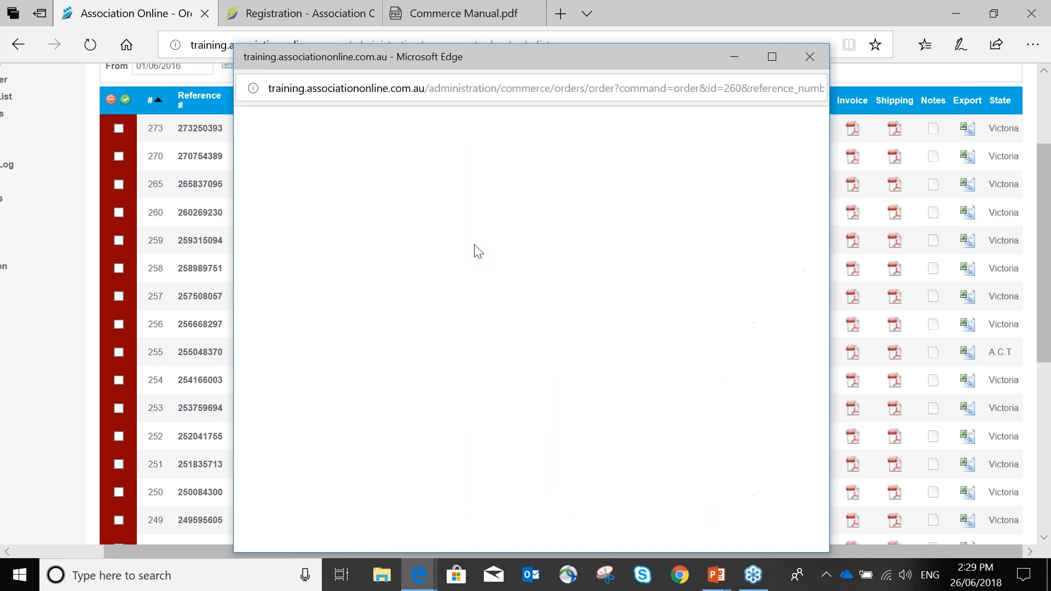
scroll(432, 291, down, 3)
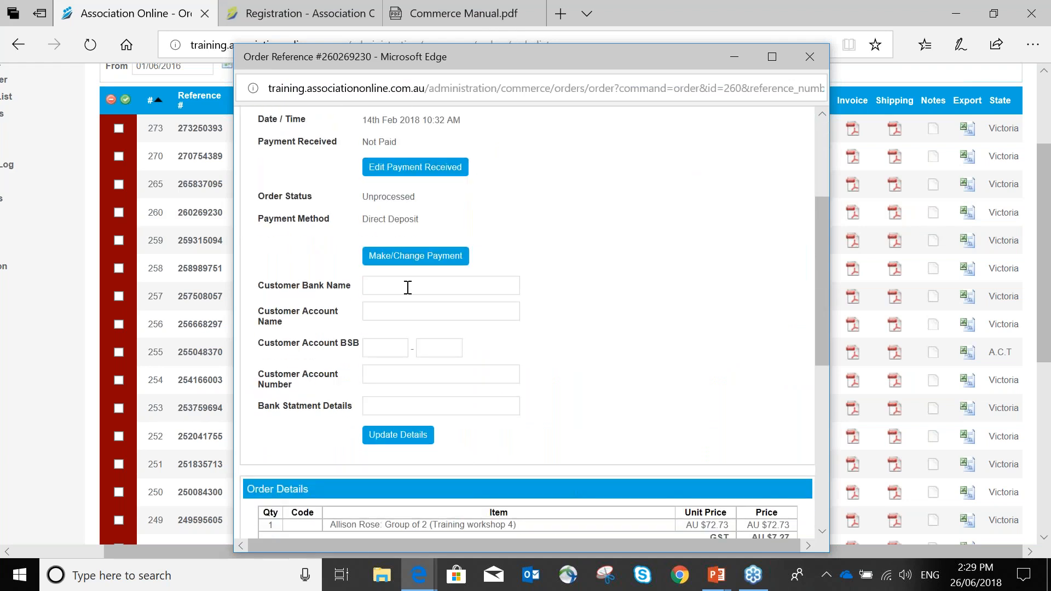
click(420, 319)
click(404, 348)
click(411, 380)
click(413, 406)
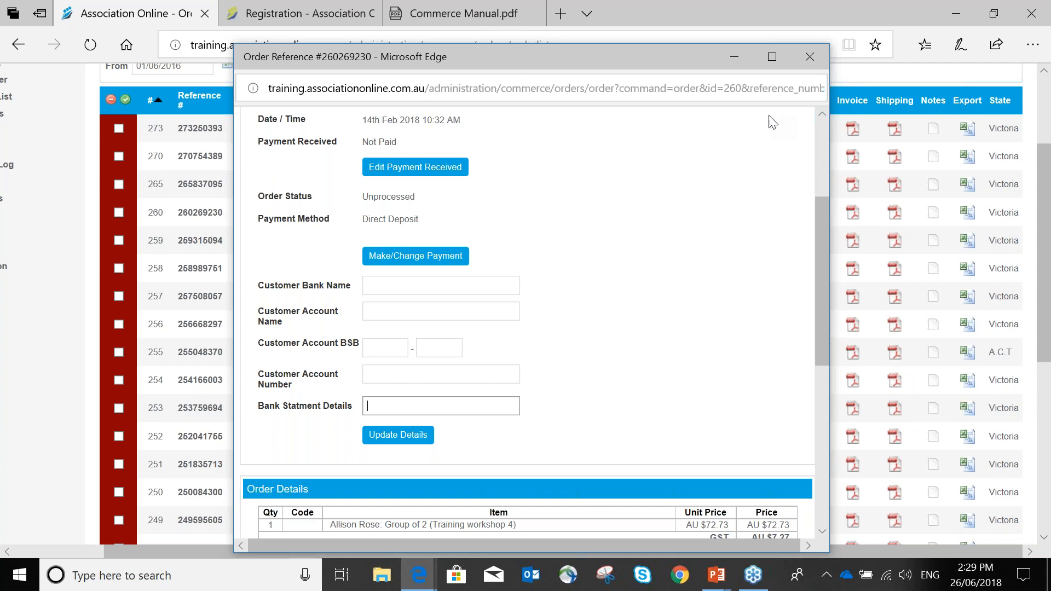
click(810, 58)
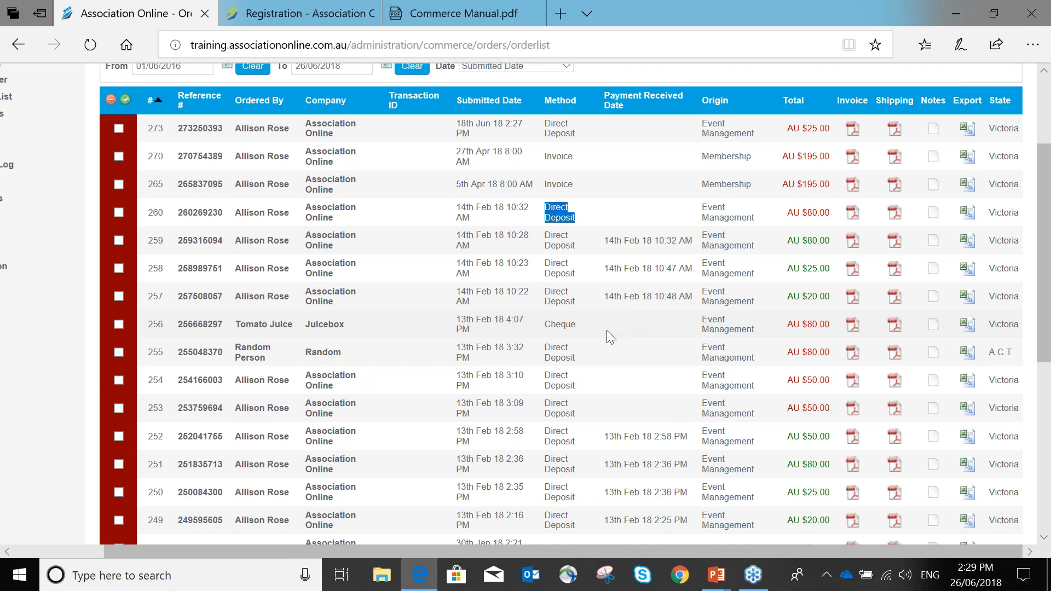
- Mark the Juicebox cheque order as payment received on 25/06/2018 at 2:29 PM
click(119, 324)
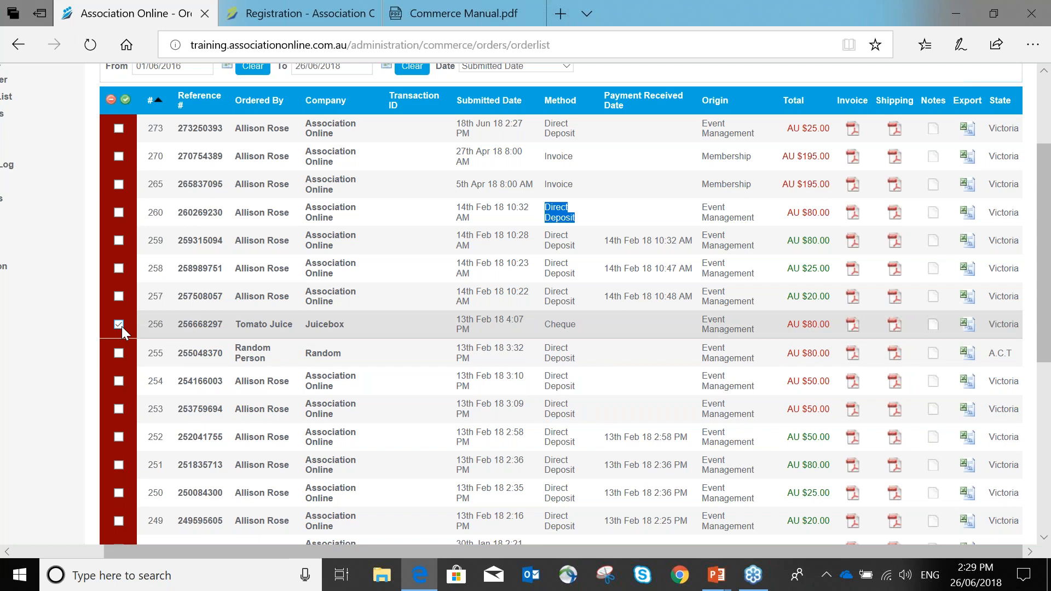
scroll(121, 326, up, 3)
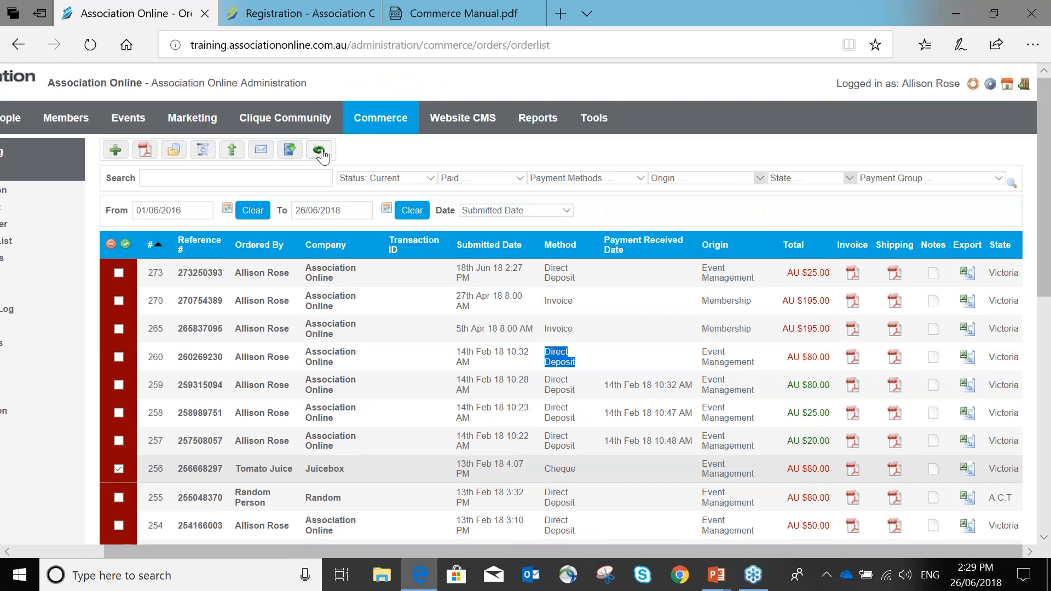
click(320, 151)
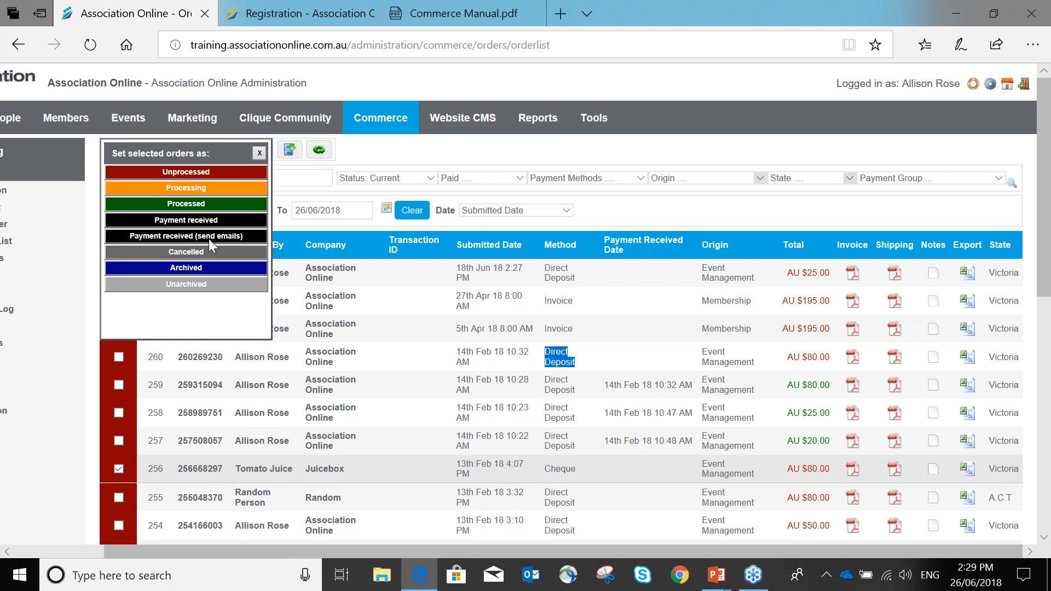
click(208, 221)
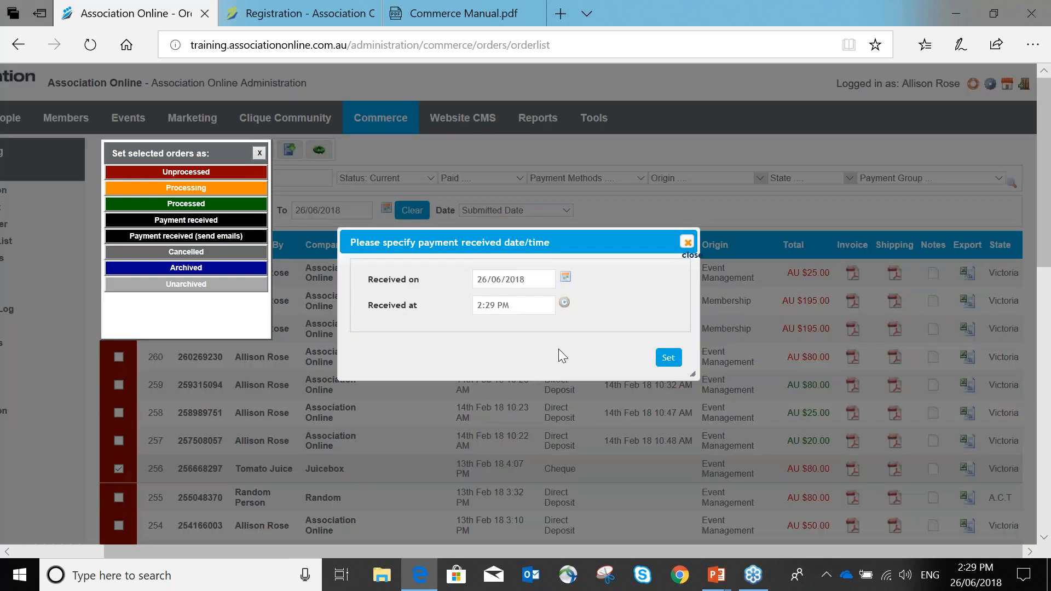
click(566, 281)
click(514, 411)
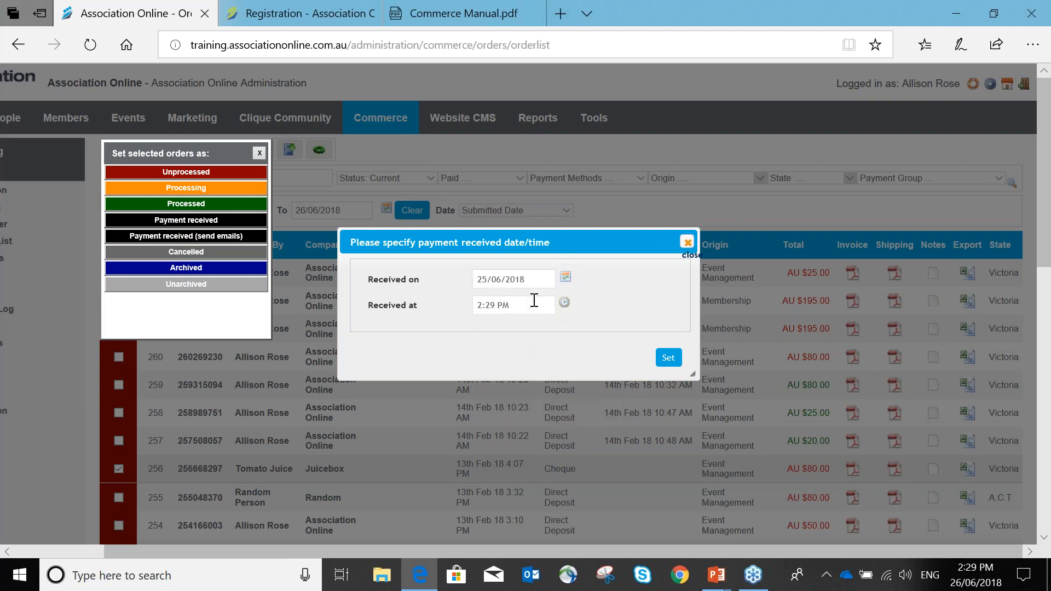
click(667, 361)
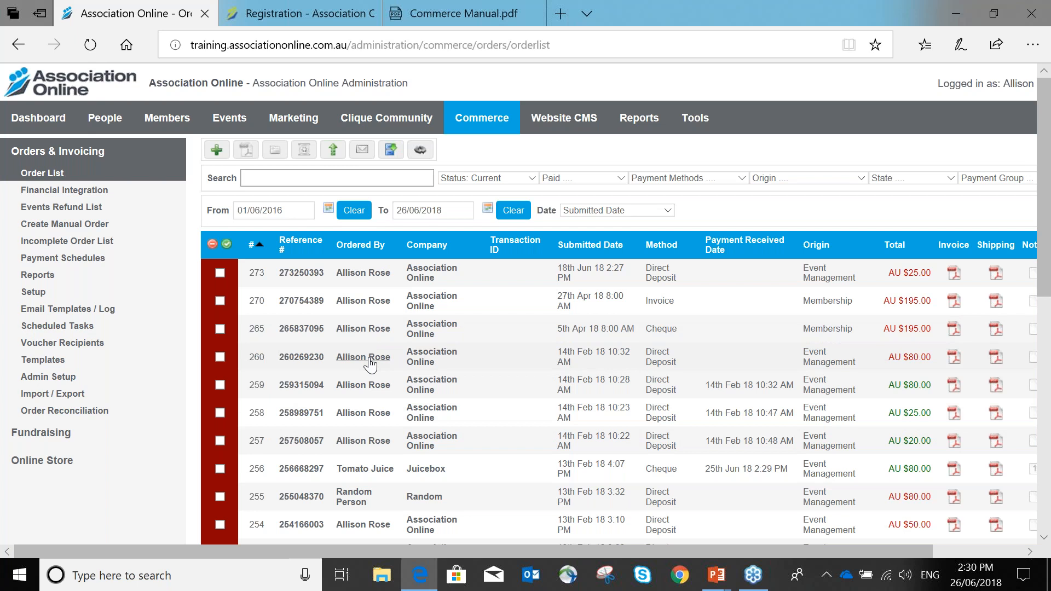
- Mark the direct deposit order submitted 14th Feb 18 10:32 AM as payment received on 26/06/2018 at 2:30 PM
click(218, 356)
click(421, 150)
click(330, 220)
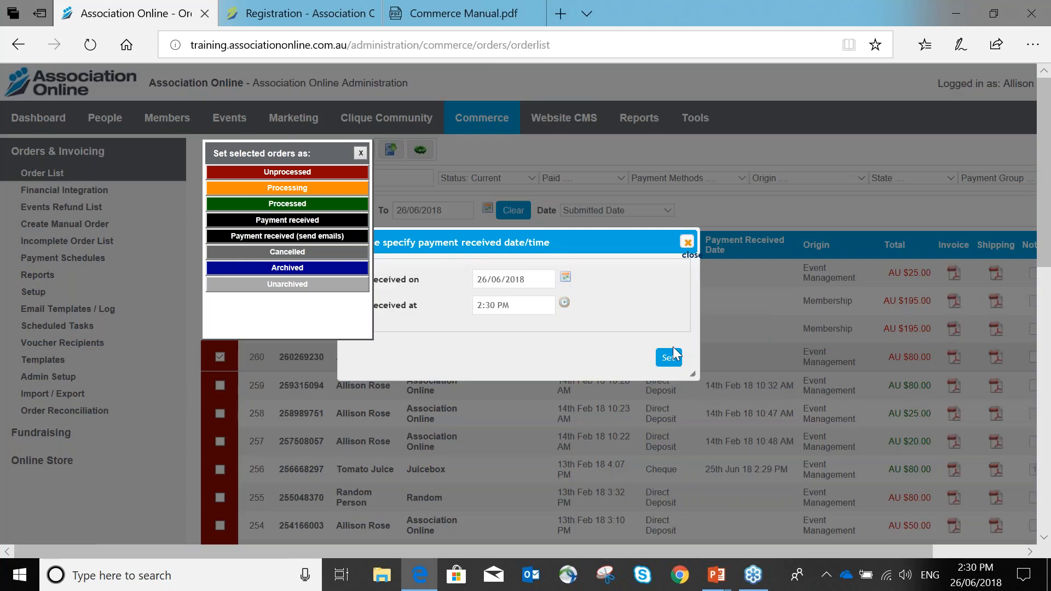
click(669, 358)
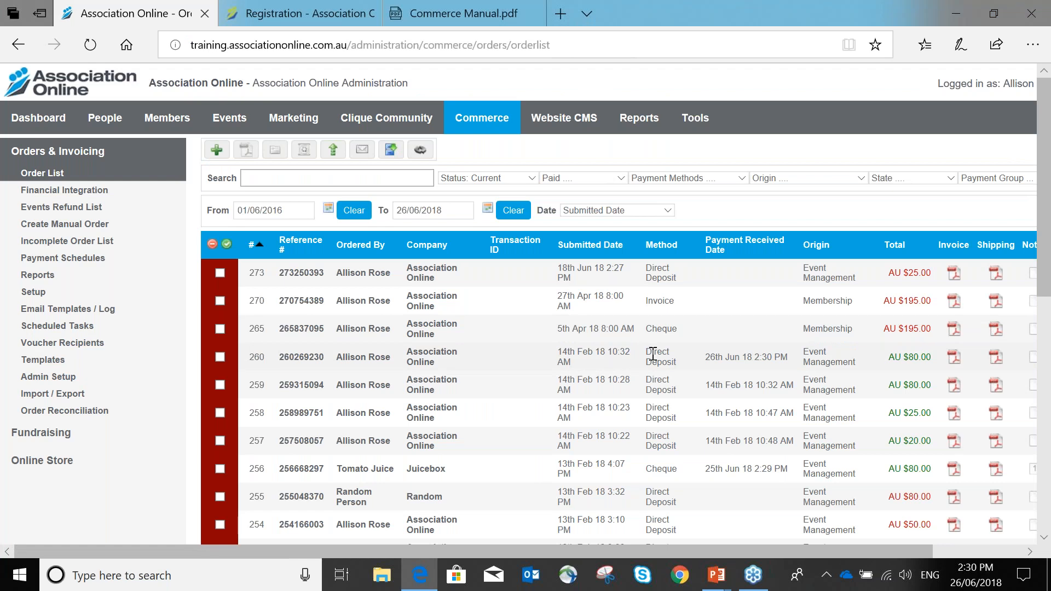
- Clear the payment received date and time on the 14th Feb 18 10:32 AM order, check its payment status, and close it
scroll(653, 354, down, 2)
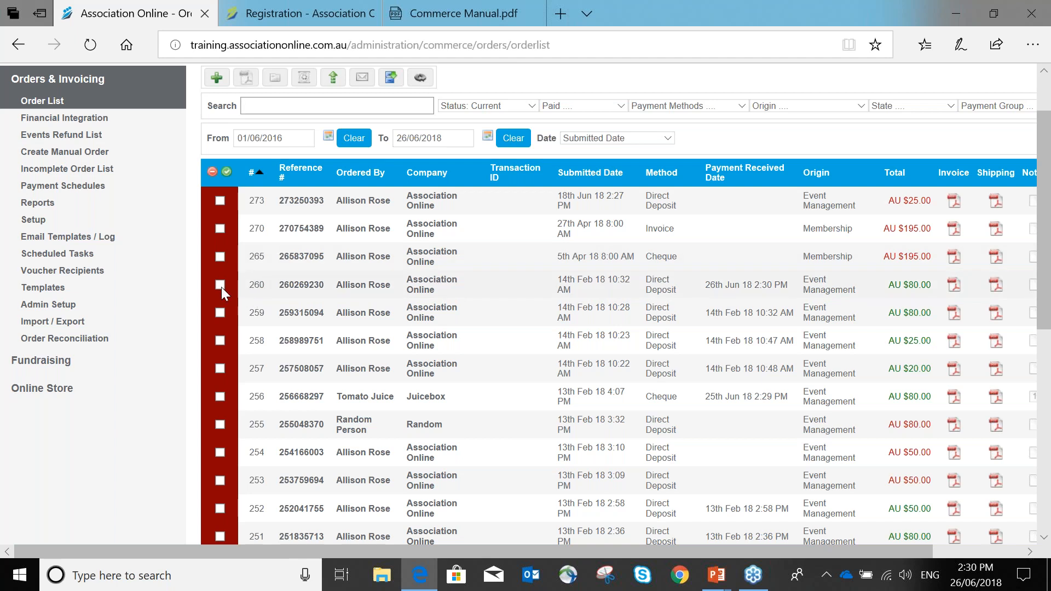
click(351, 293)
click(419, 360)
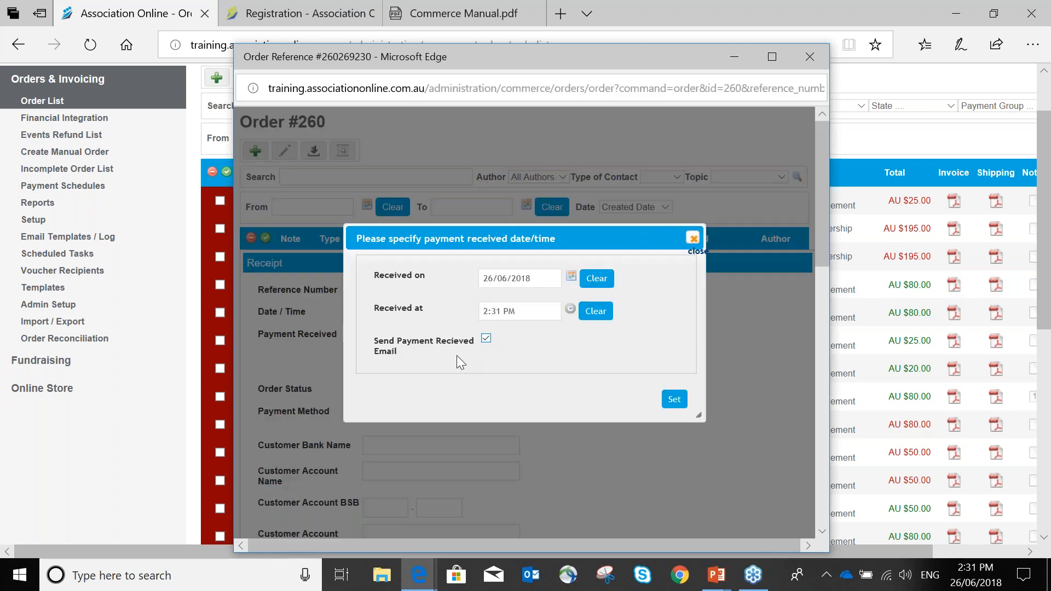
click(597, 279)
click(596, 312)
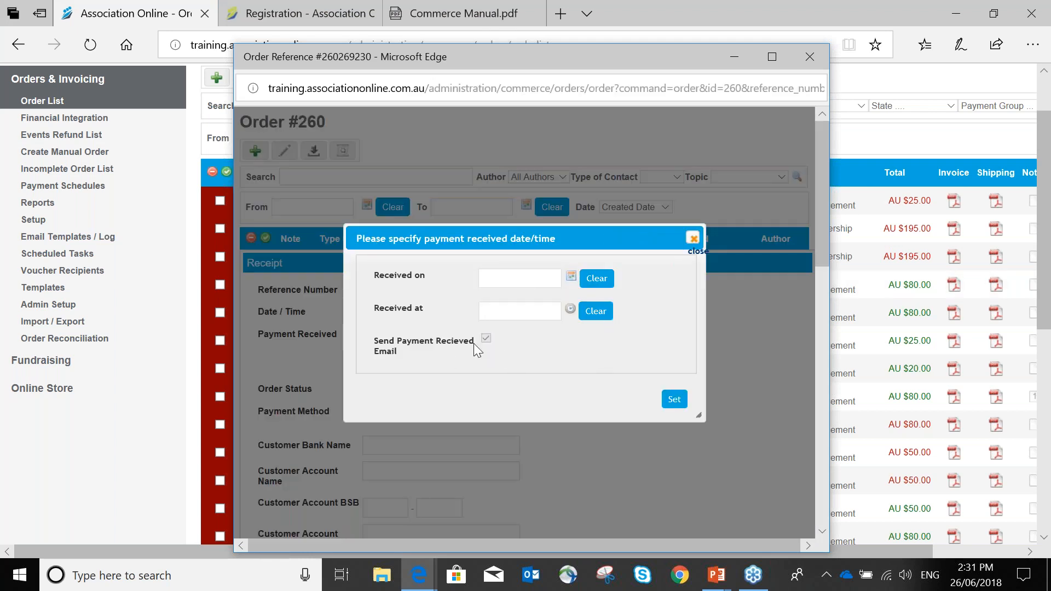
click(674, 399)
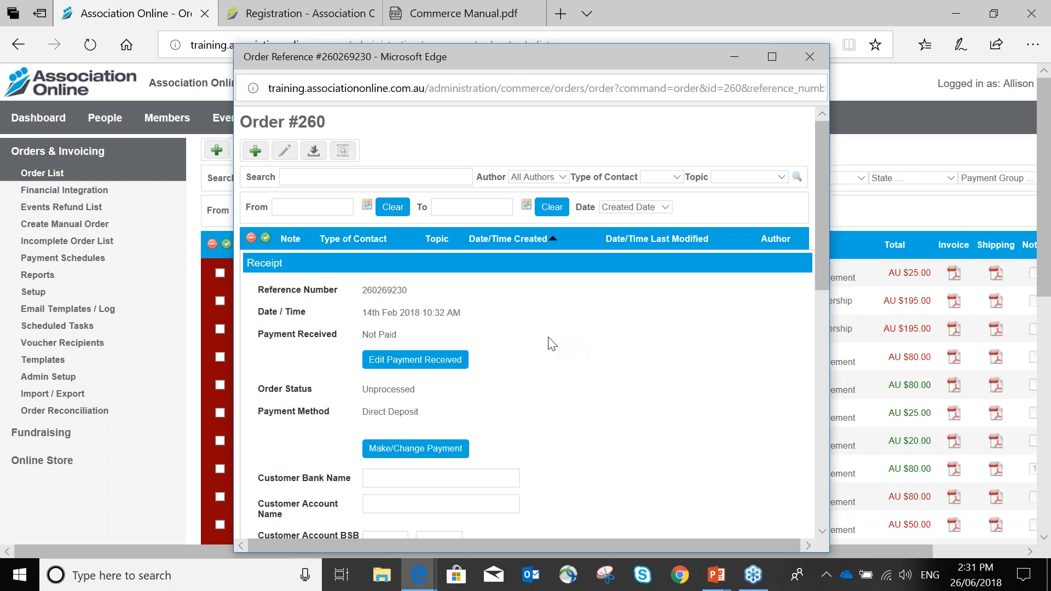
drag(408, 338, 341, 320)
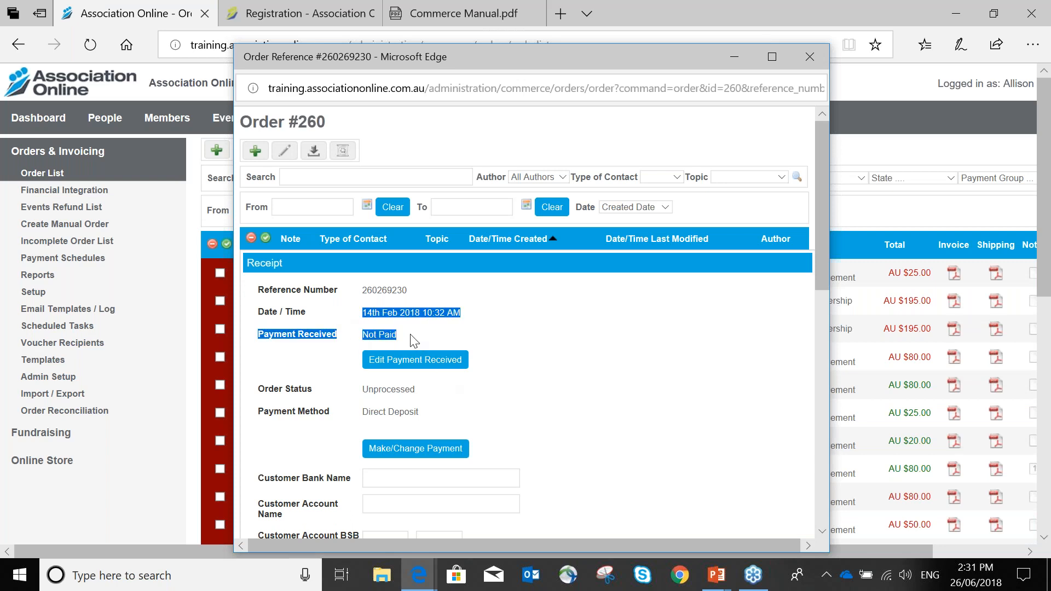
click(817, 68)
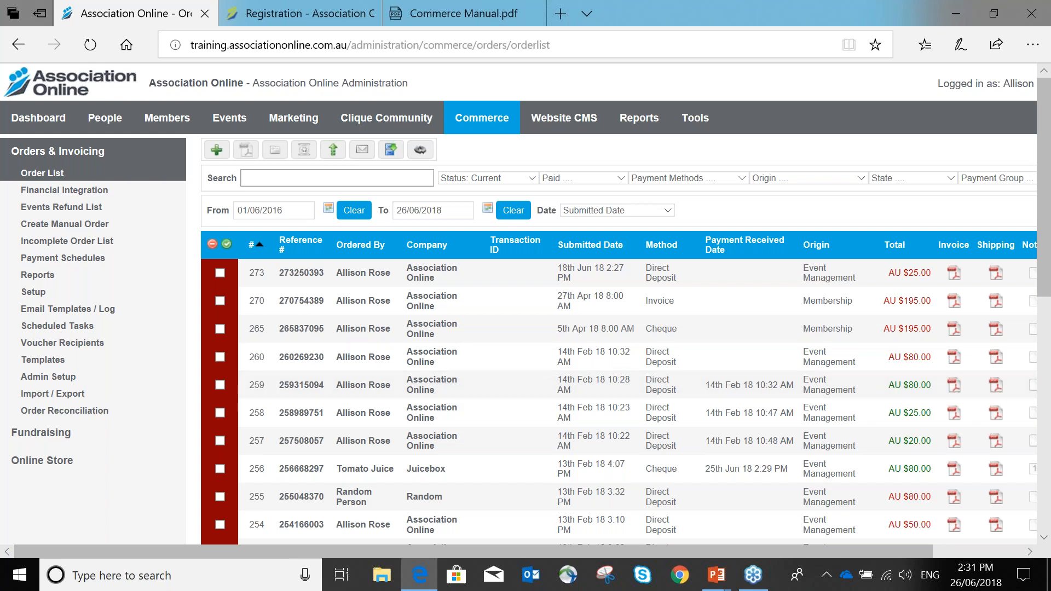
- Mark the membership cheque order submitted 5th Apr 18 8:00 AM as payment received, without sending emails
click(219, 329)
click(420, 150)
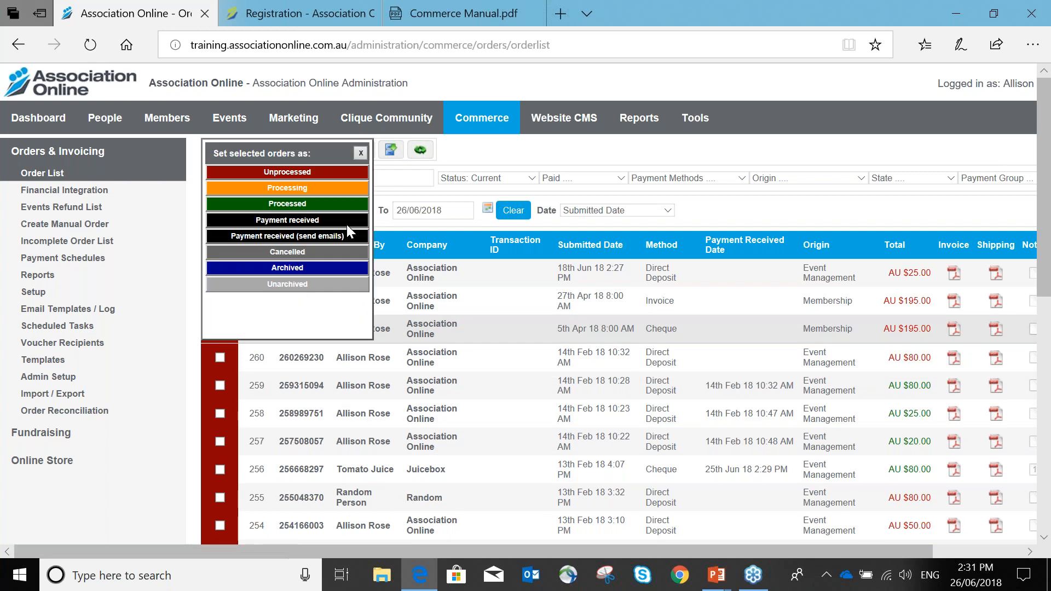
click(283, 219)
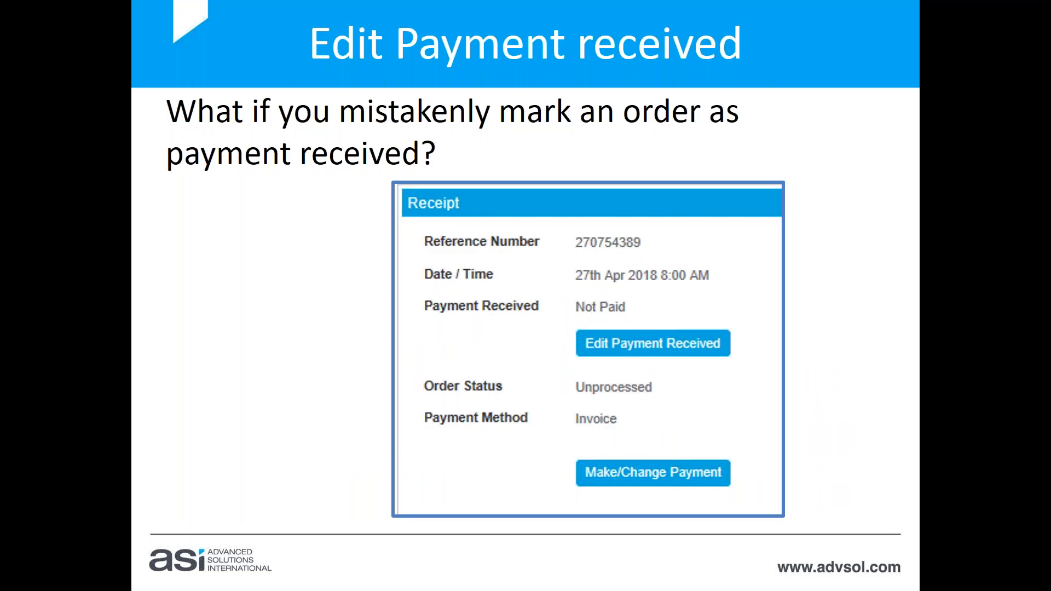
key(Right)
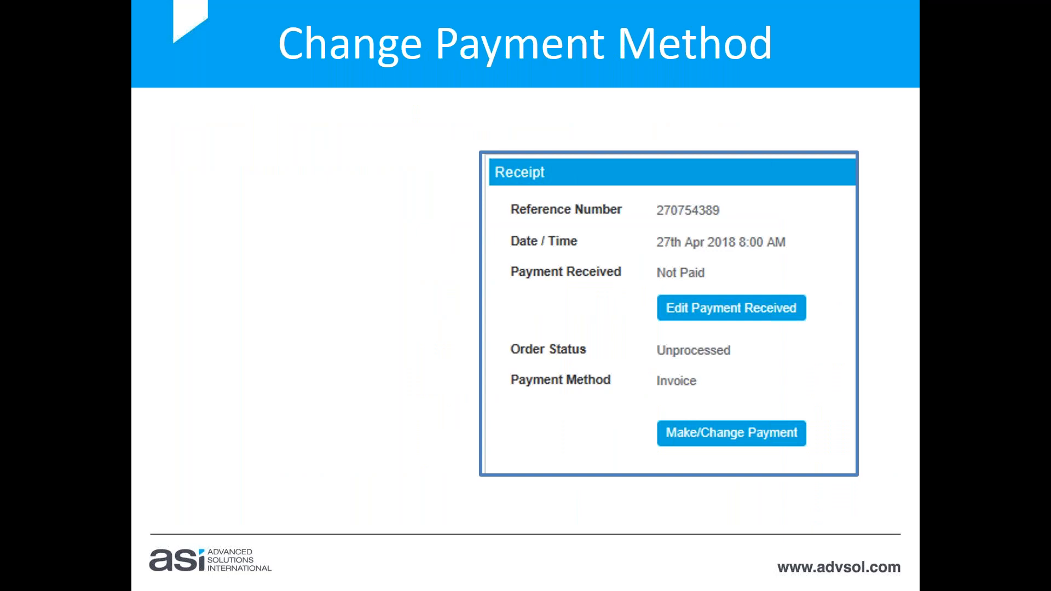
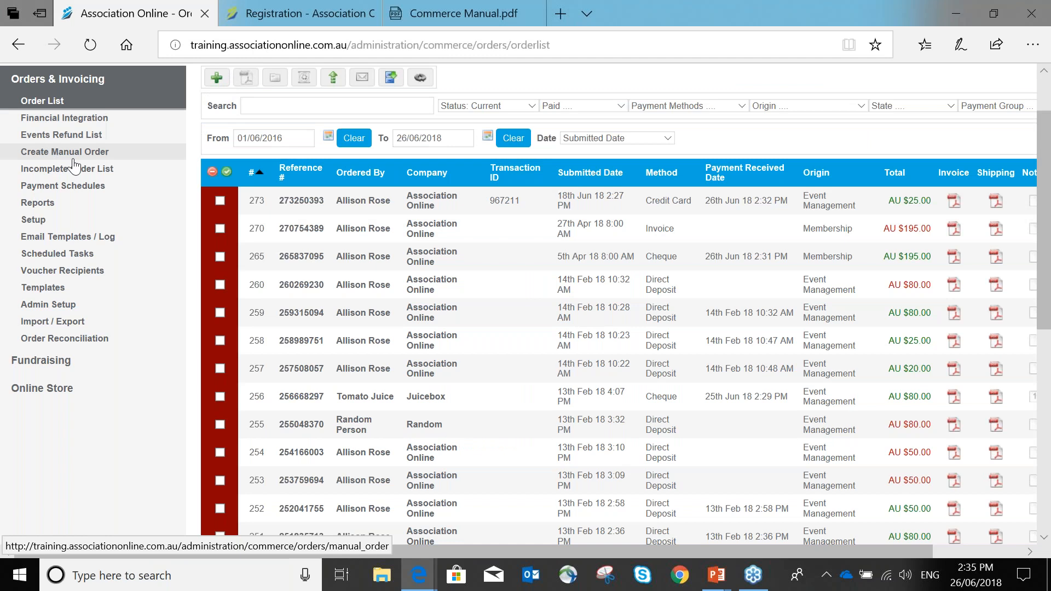
- Start a manual order for the existing Slate Rock customer, found by searching for the customer's first name
ctrl+scroll(74, 167, up, 4)
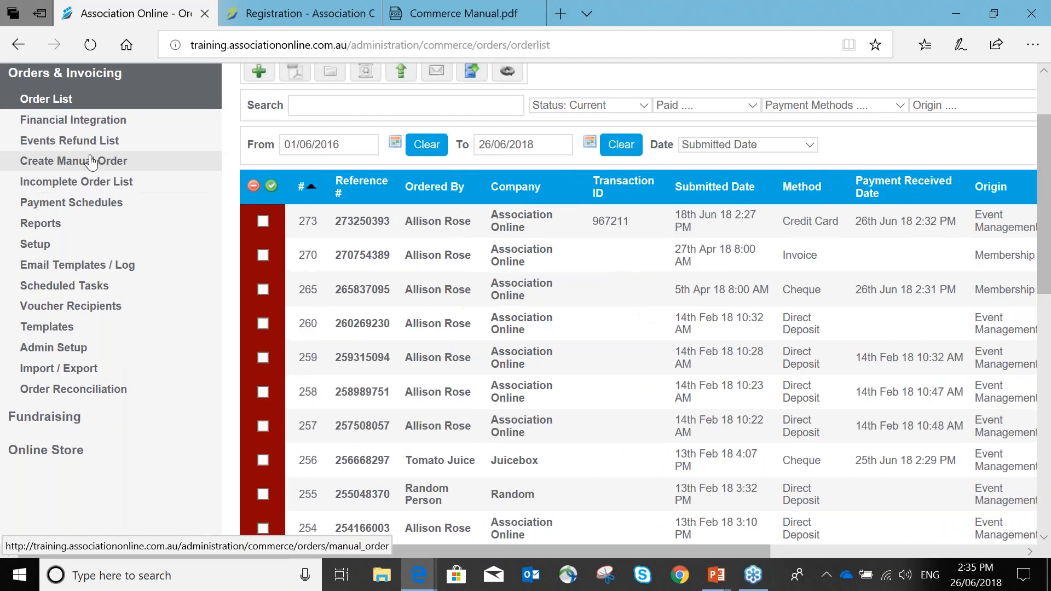
click(91, 163)
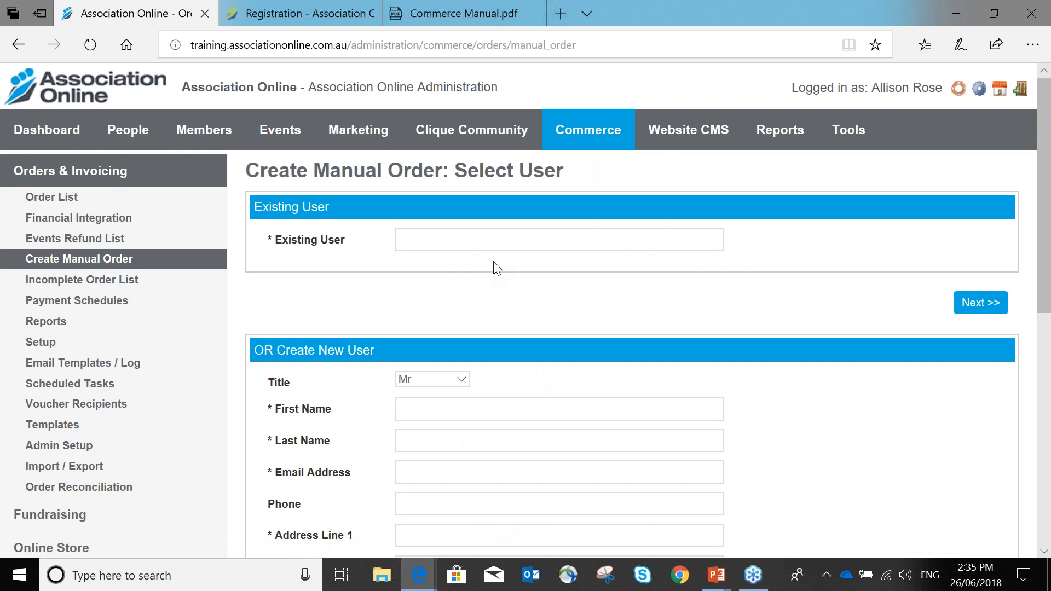
scroll(495, 263, down, 2)
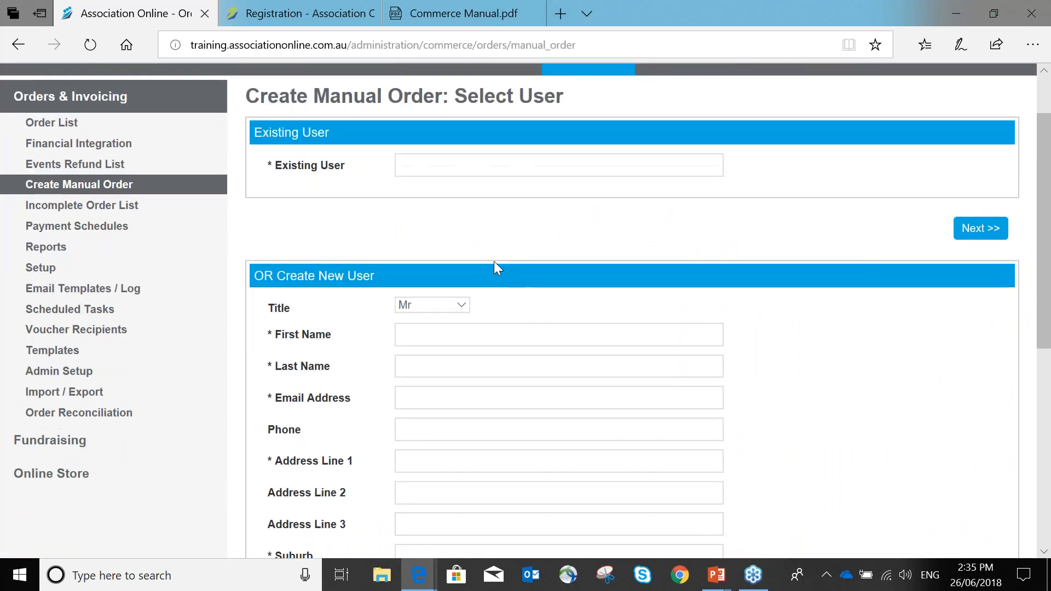
click(500, 171)
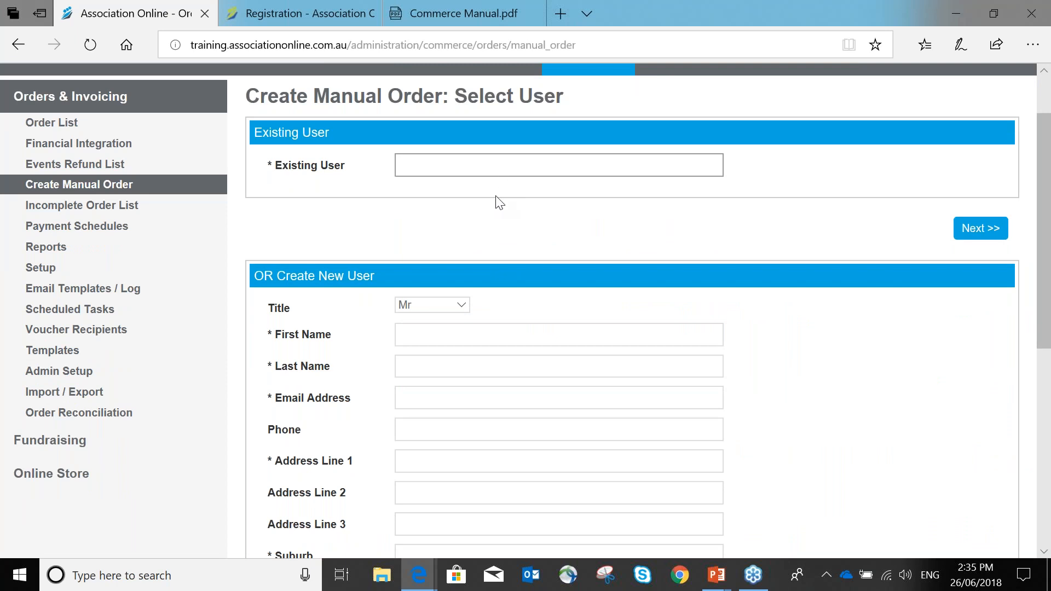
text(fred)
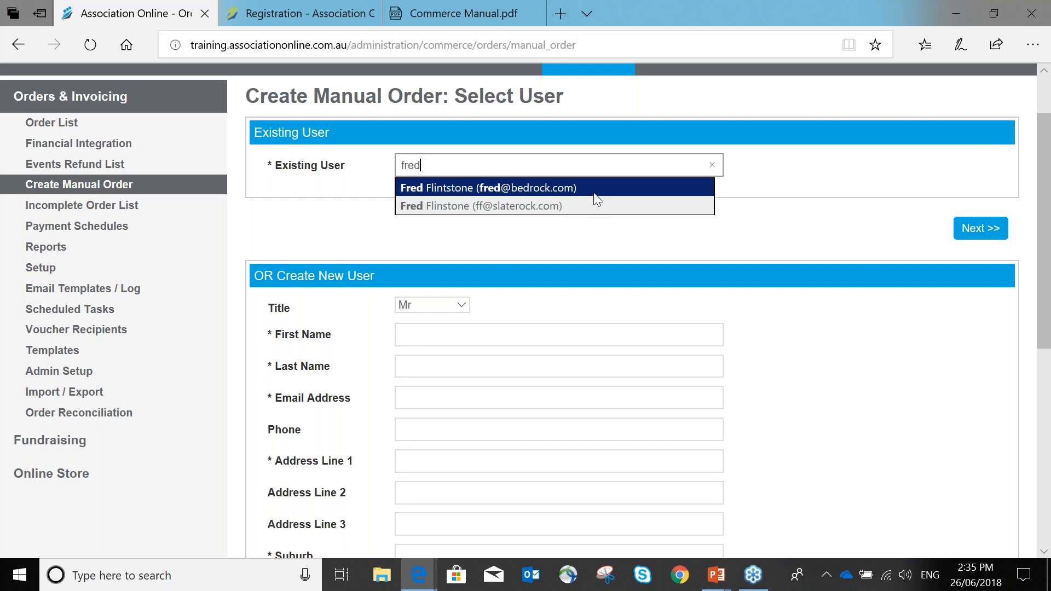
click(567, 206)
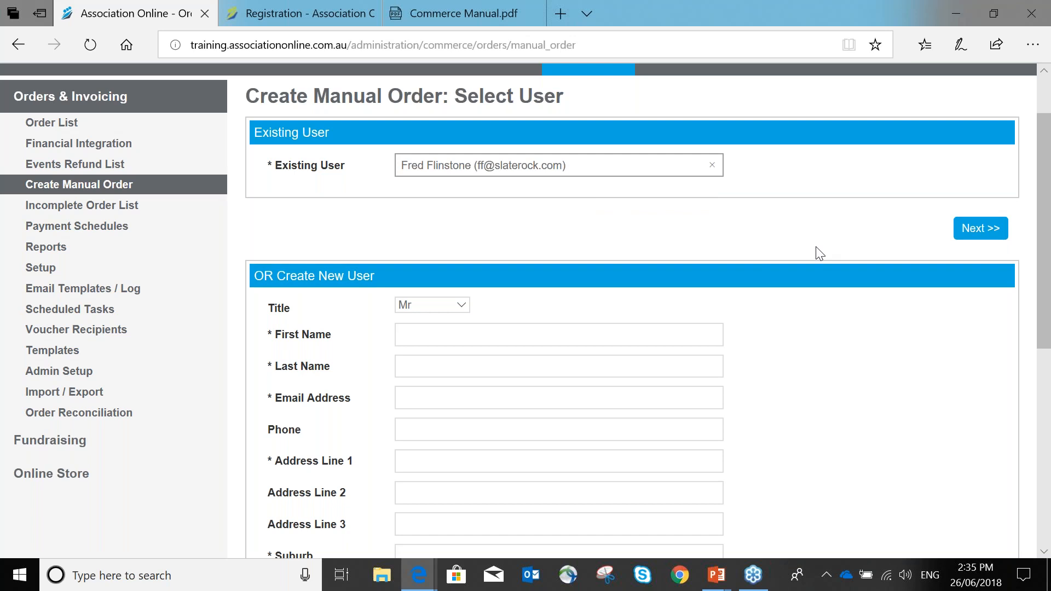
scroll(820, 254, down, 2)
scroll(604, 196, down, 2)
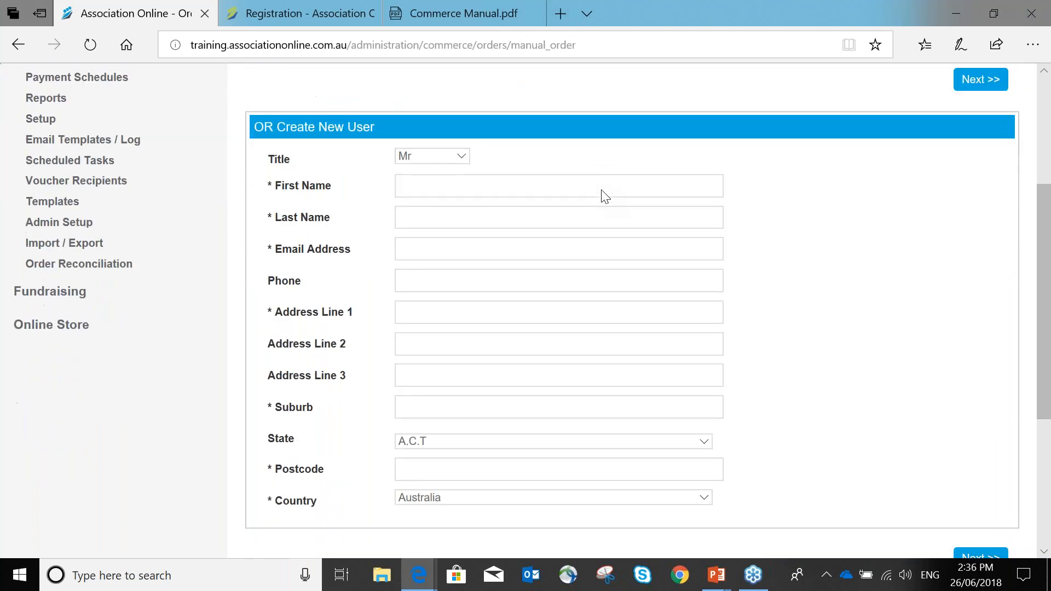
scroll(604, 197, down, 2)
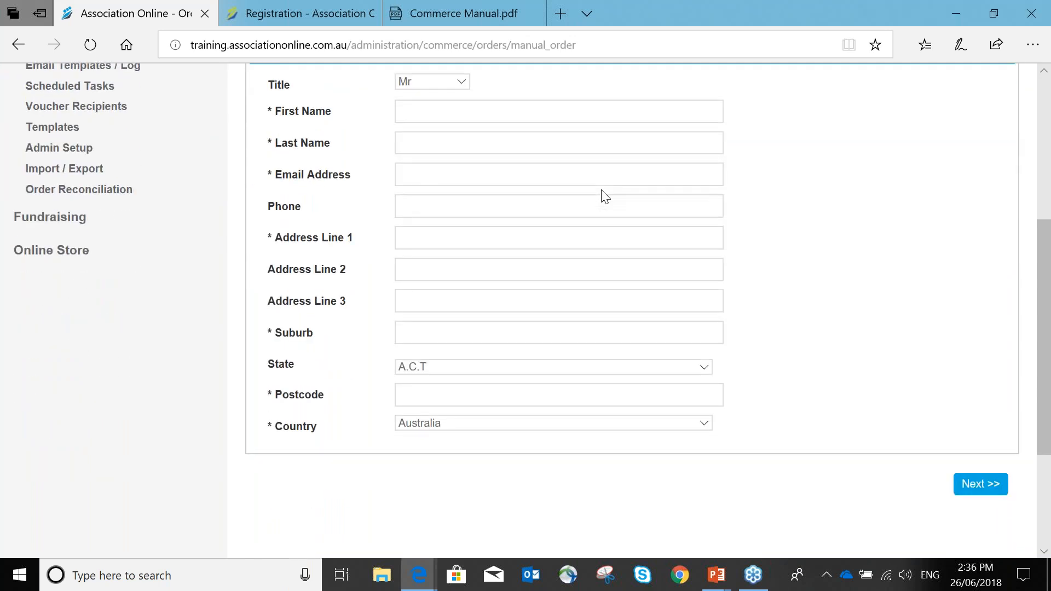
scroll(605, 196, up, 2)
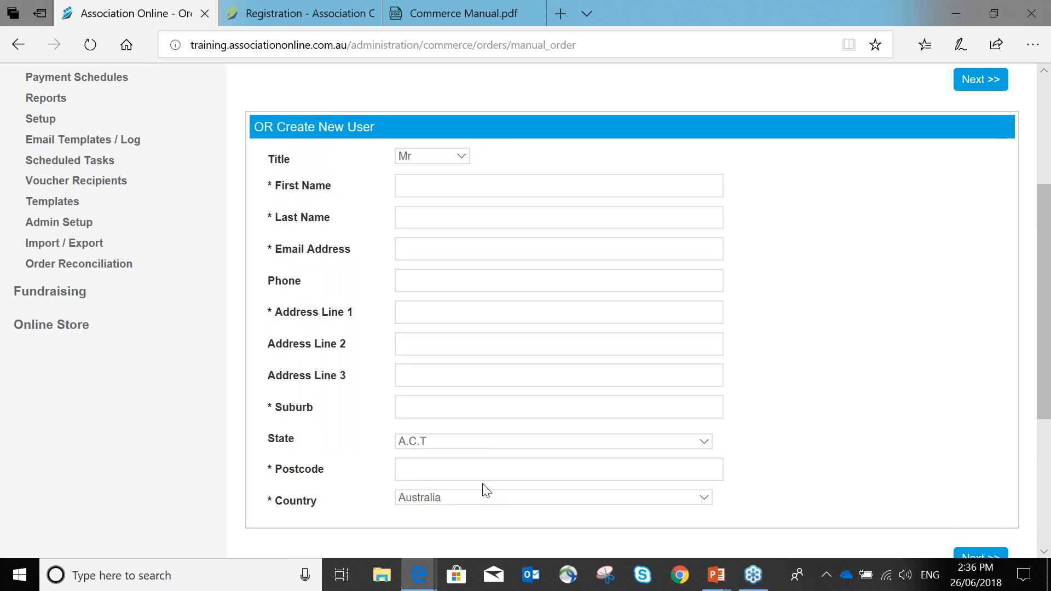
scroll(710, 414, up, 6)
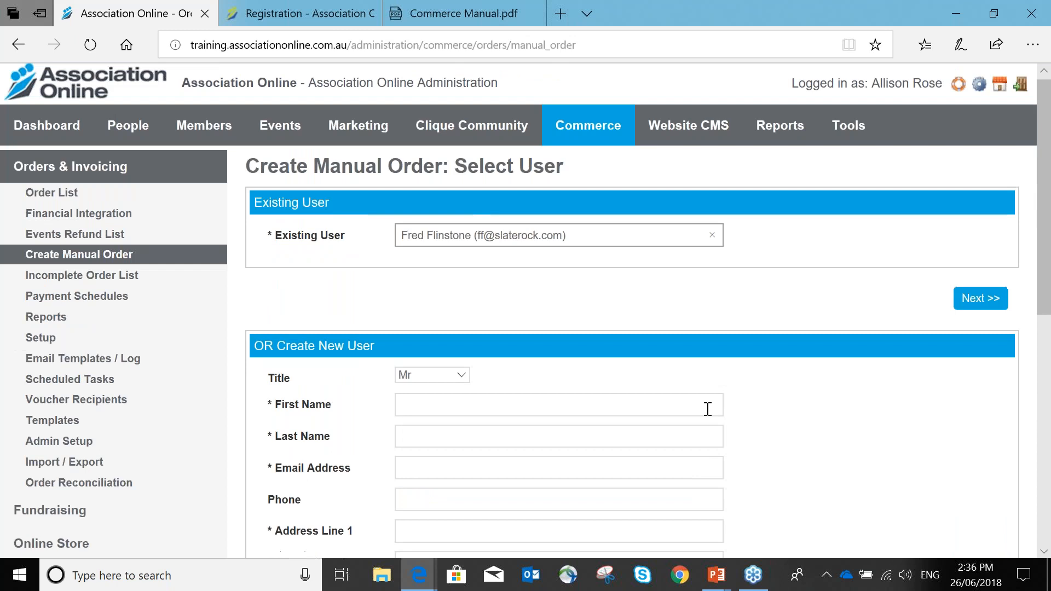
click(984, 307)
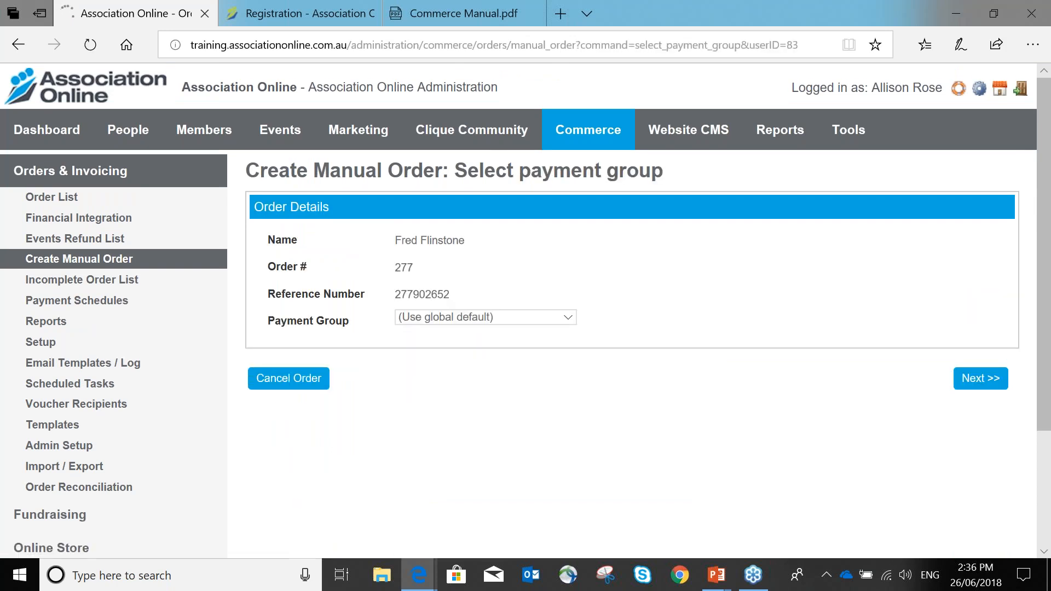
- Keep the manual order's payment group on (Use global default) and proceed to adding items
click(569, 319)
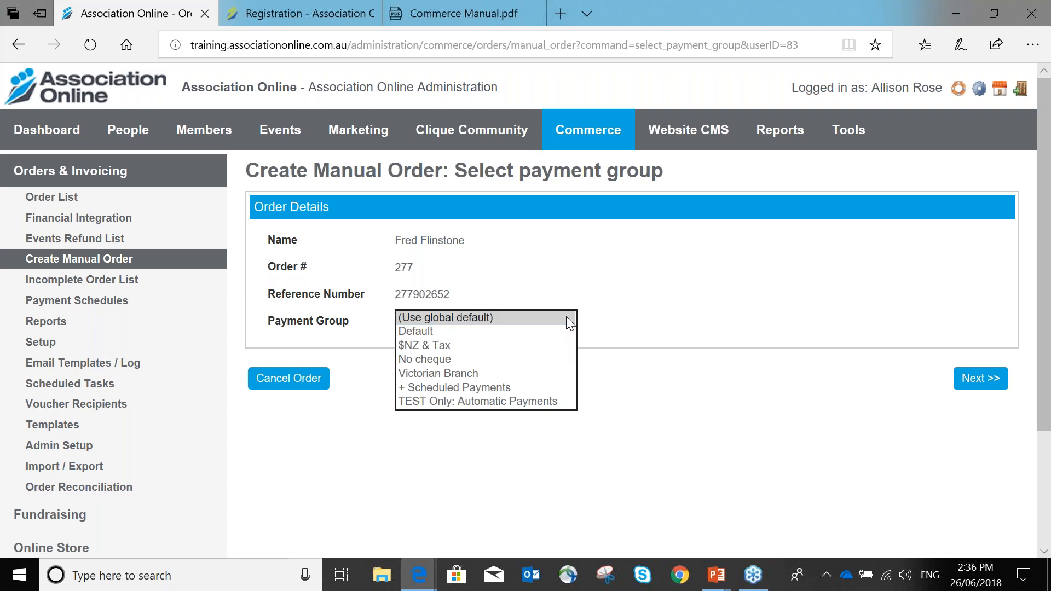
click(566, 317)
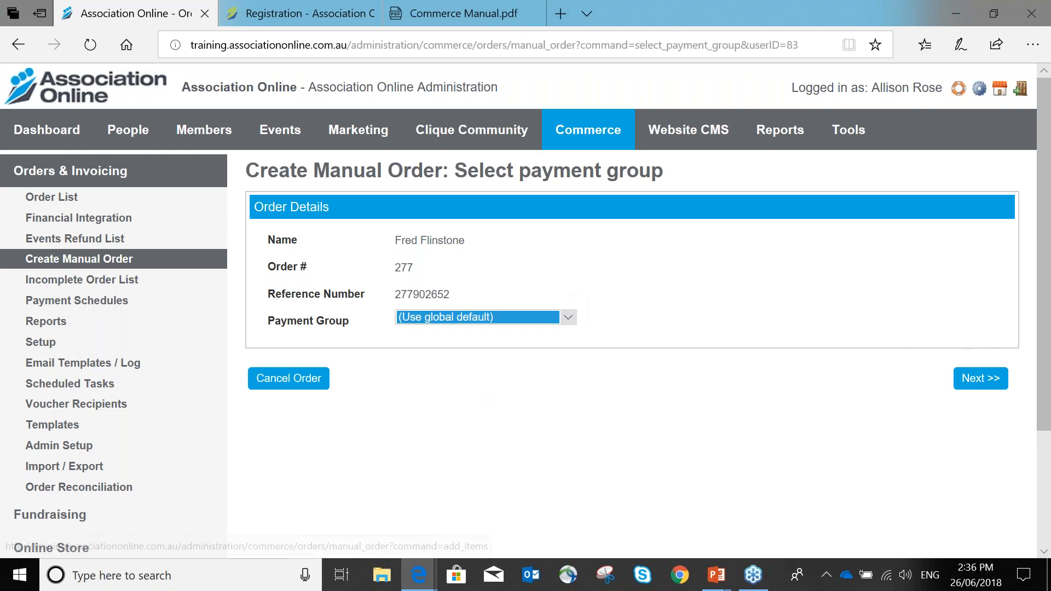
click(989, 378)
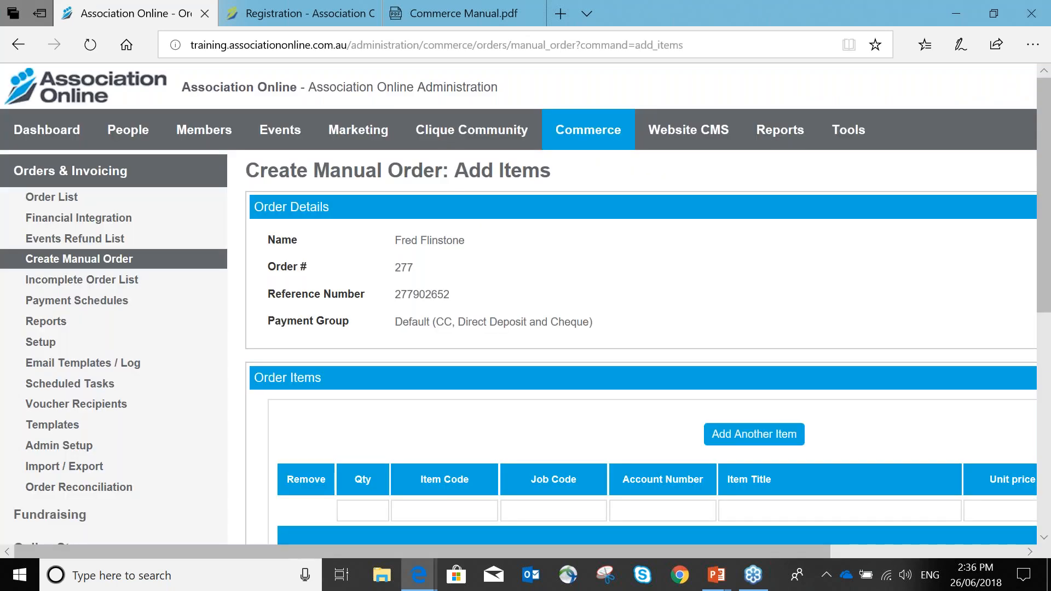
- Enter the first order item with quantity 1, item code EVENTS123 and title Event VIP Guest
scroll(941, 333, down, 3)
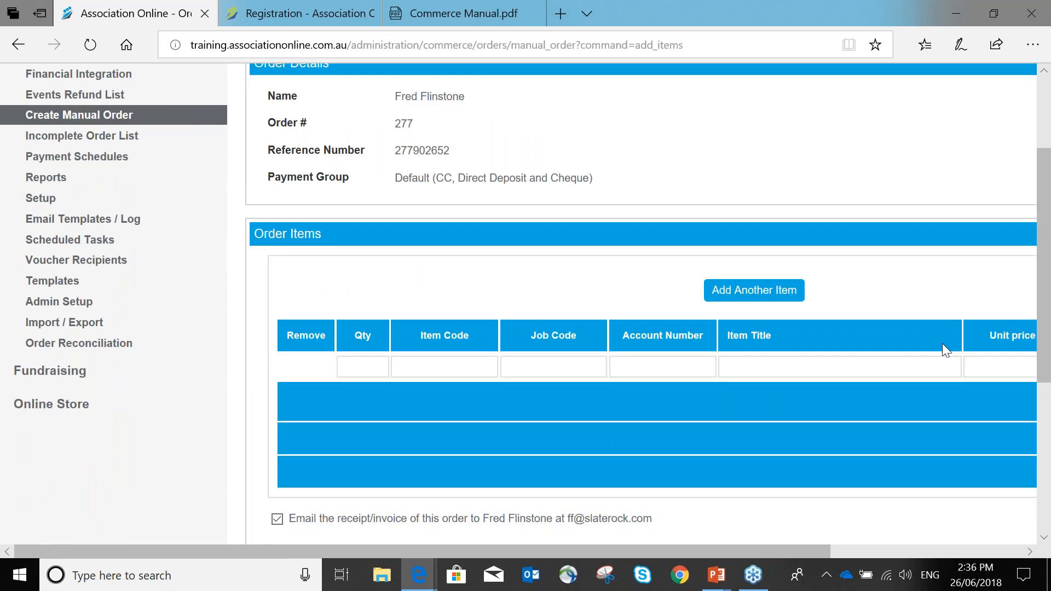
click(380, 371)
text(1)
key(Tab)
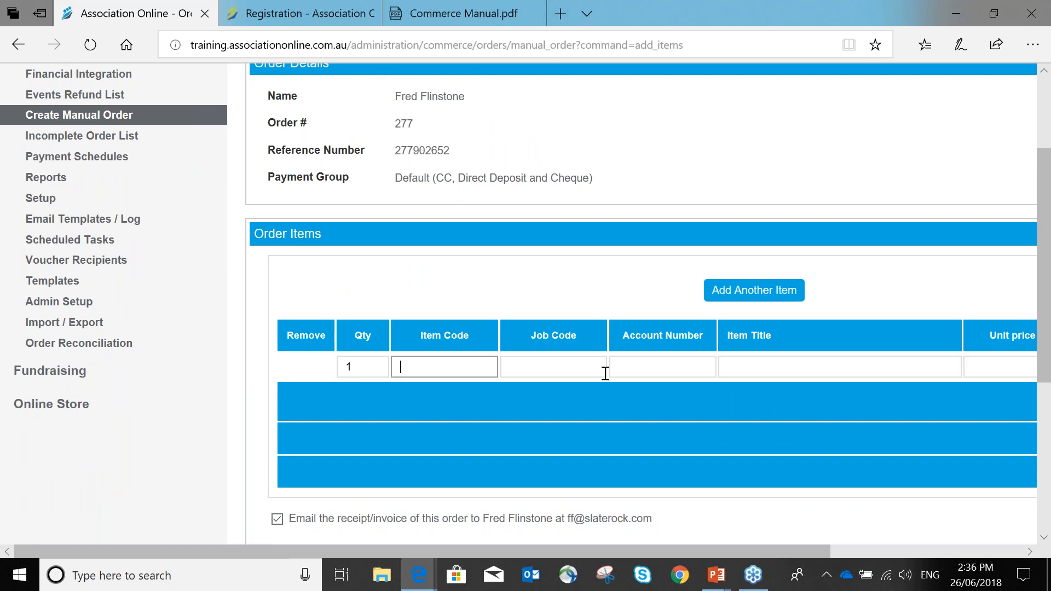
text(EV)
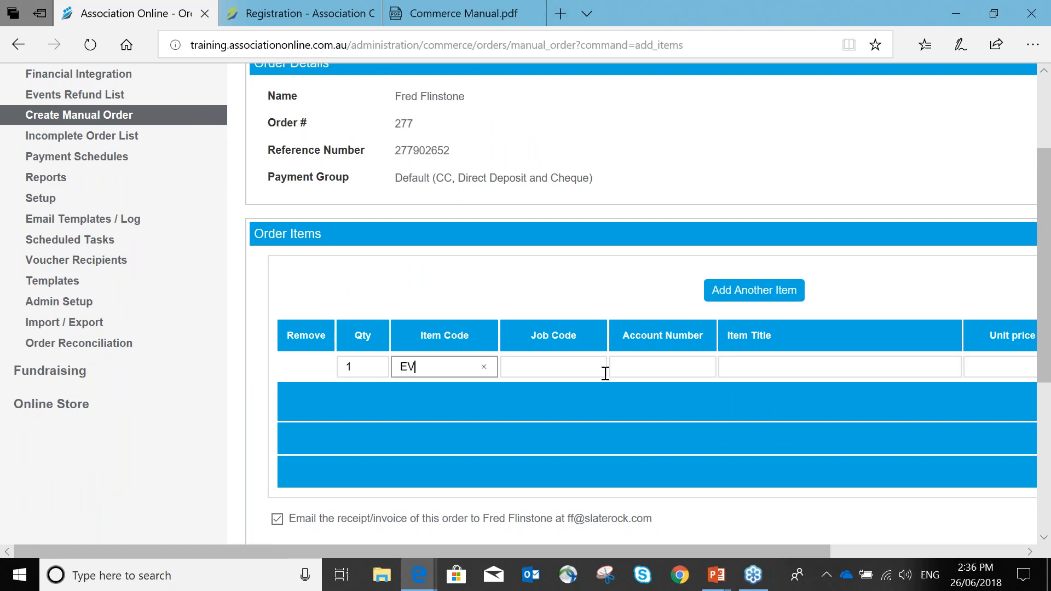
text(ENTS123)
key(Tab)
key(Tab)
key(Tab)
text(Event VIPC)
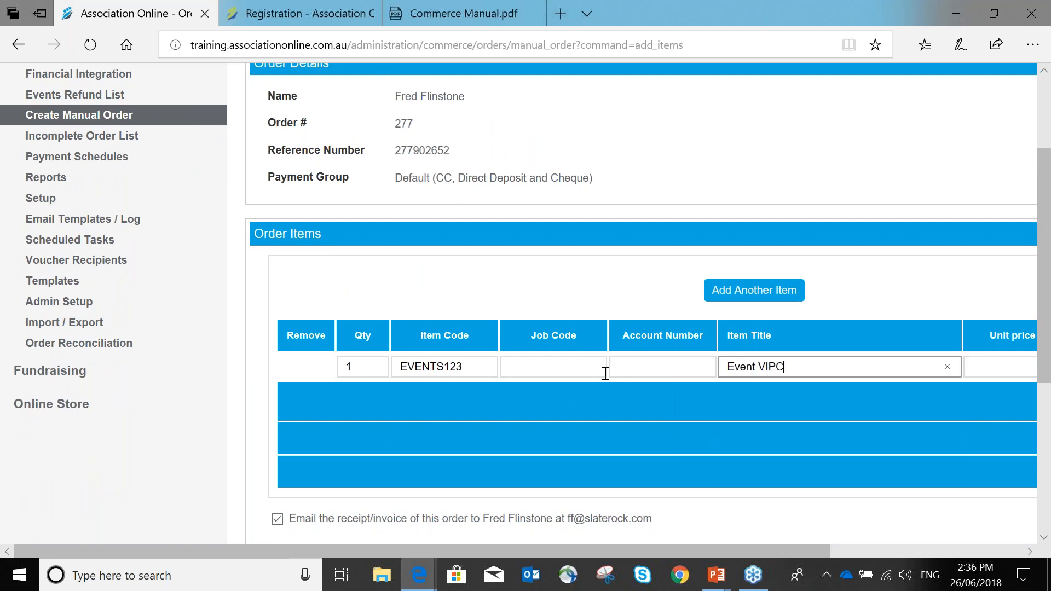
key(BackSpace)
text(Guest)
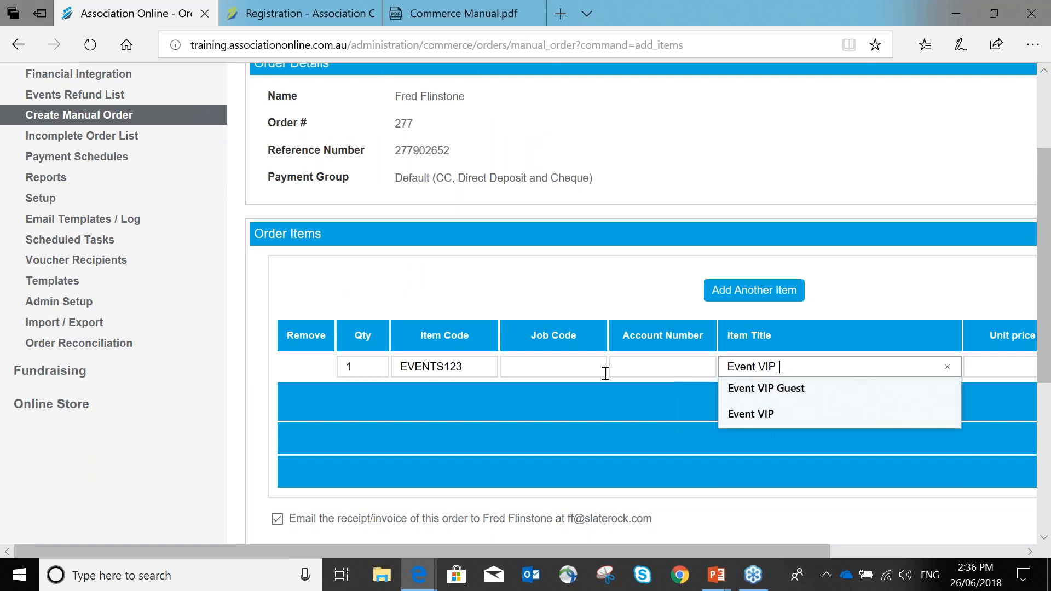
key(Tab)
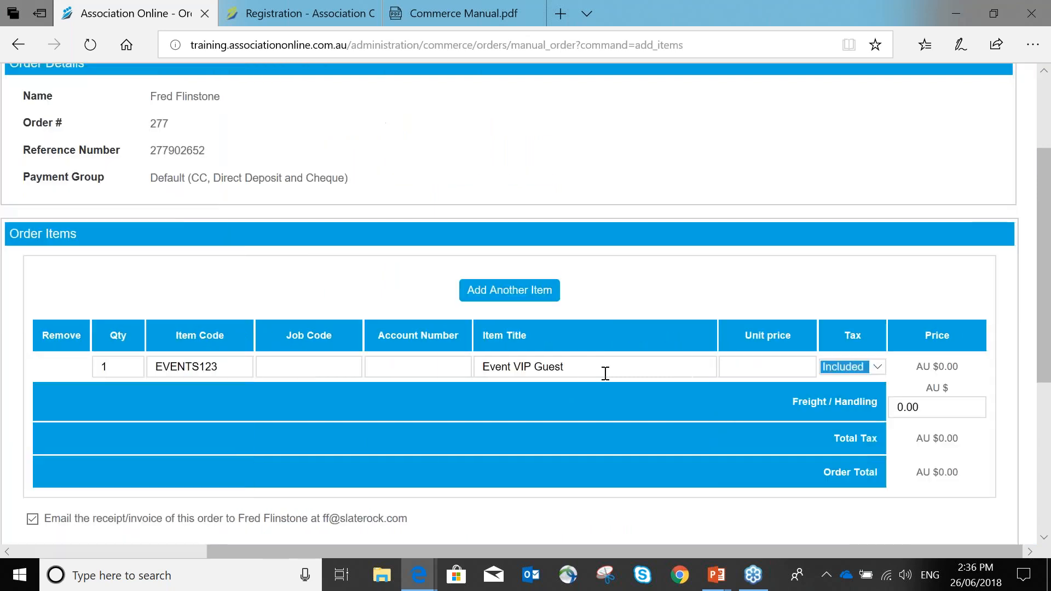
- Set the Event VIP Guest item's unit price to 25.00 and keep its tax as Included
click(793, 367)
text(25.00)
key(Tab)
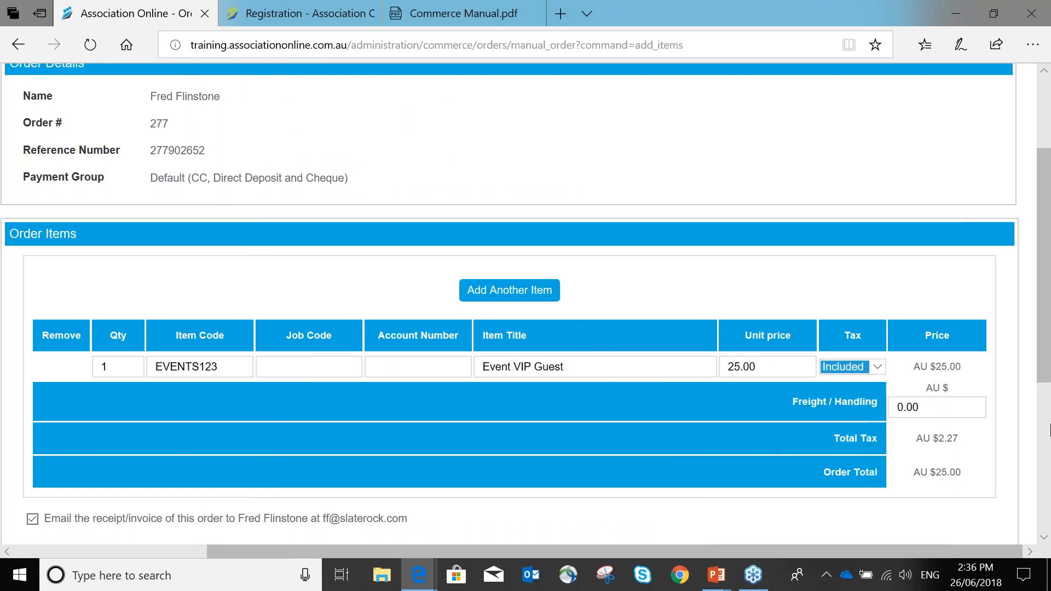
click(882, 362)
click(882, 361)
click(871, 367)
- Add a second order item with quantity 1, item code EVENTS123, title Sponsorship and unit price 2000.00
click(515, 279)
click(134, 403)
click(236, 401)
text(EVENTS123)
key(Tab)
key(Tab)
key(Tab)
text(Spoo)
key(BackSpace)
text(nsorship)
key(Tab)
text(2000.00)
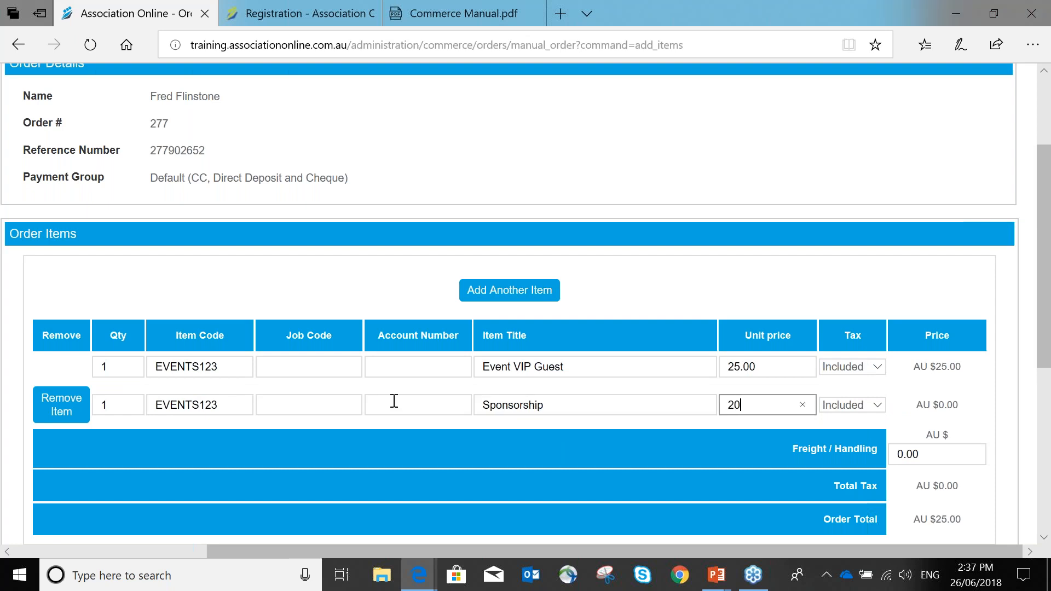
key(Tab)
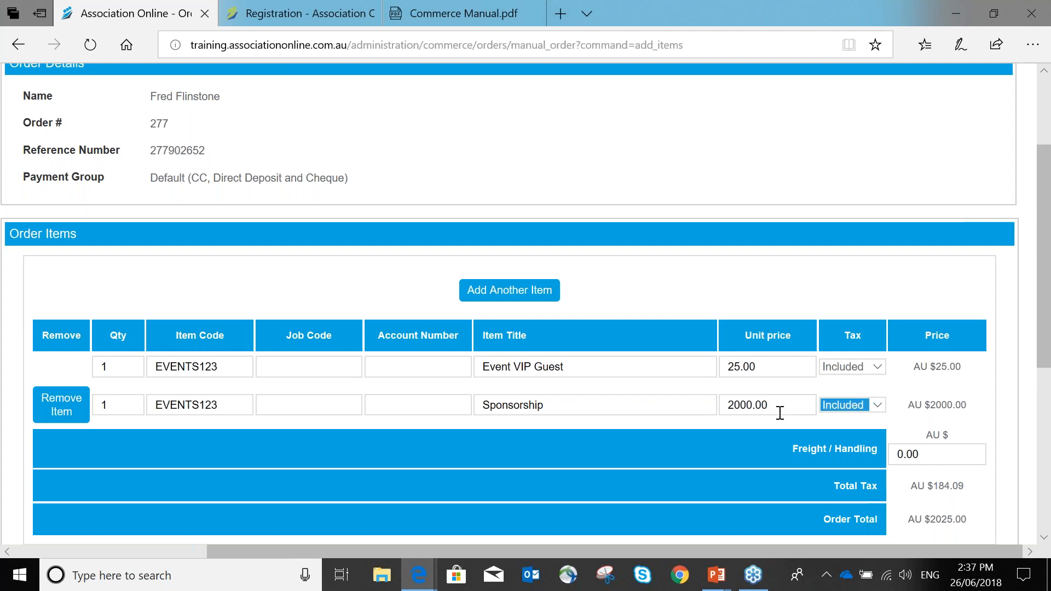
- Keep the receipt/invoice email to the customer enabled and complete the manual order, adding it to the orders list
scroll(898, 438, down, 2)
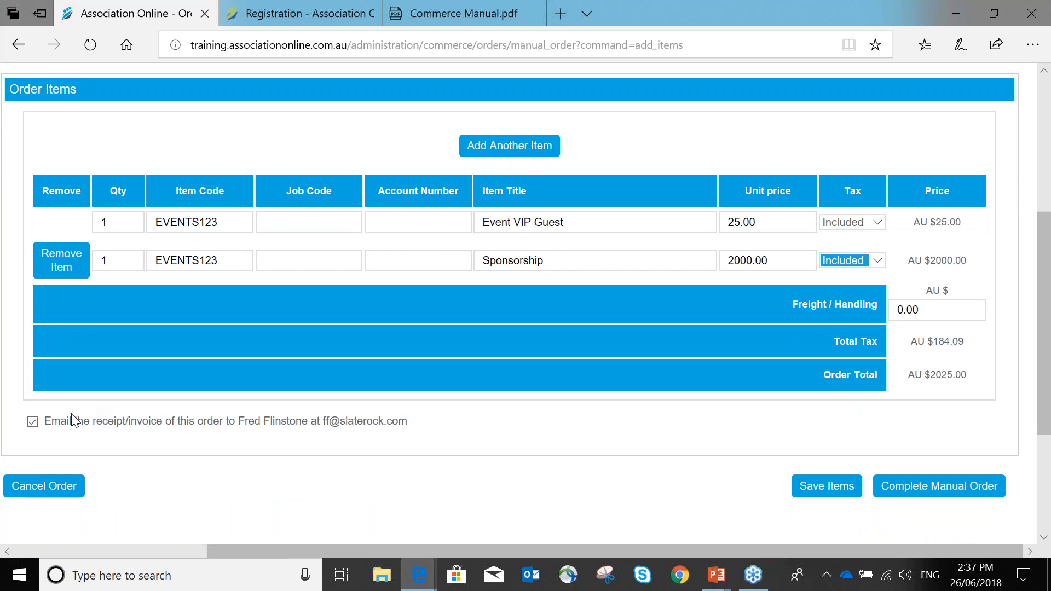
click(33, 422)
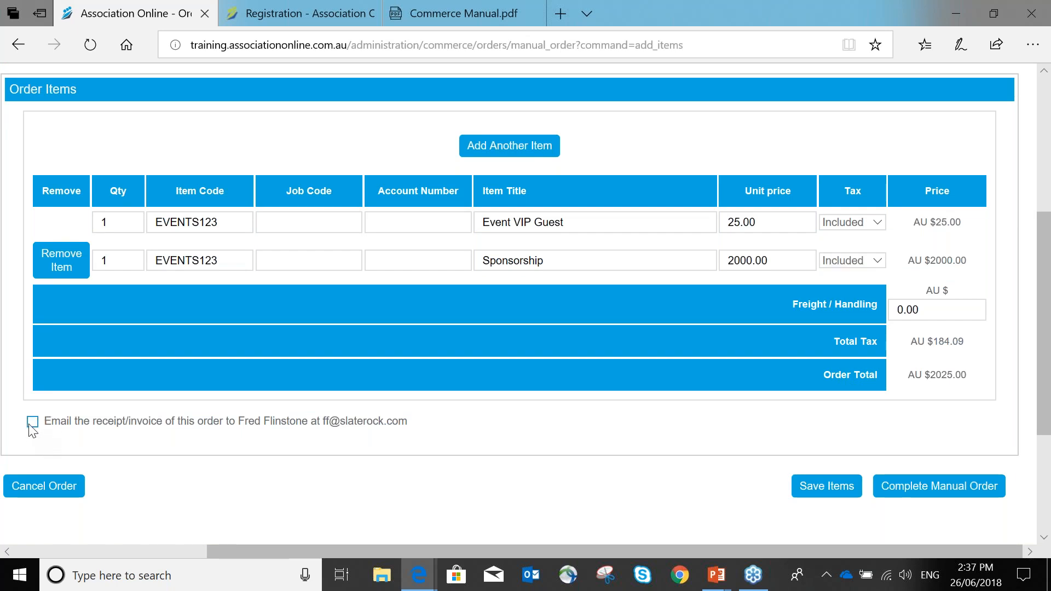
click(32, 424)
click(984, 495)
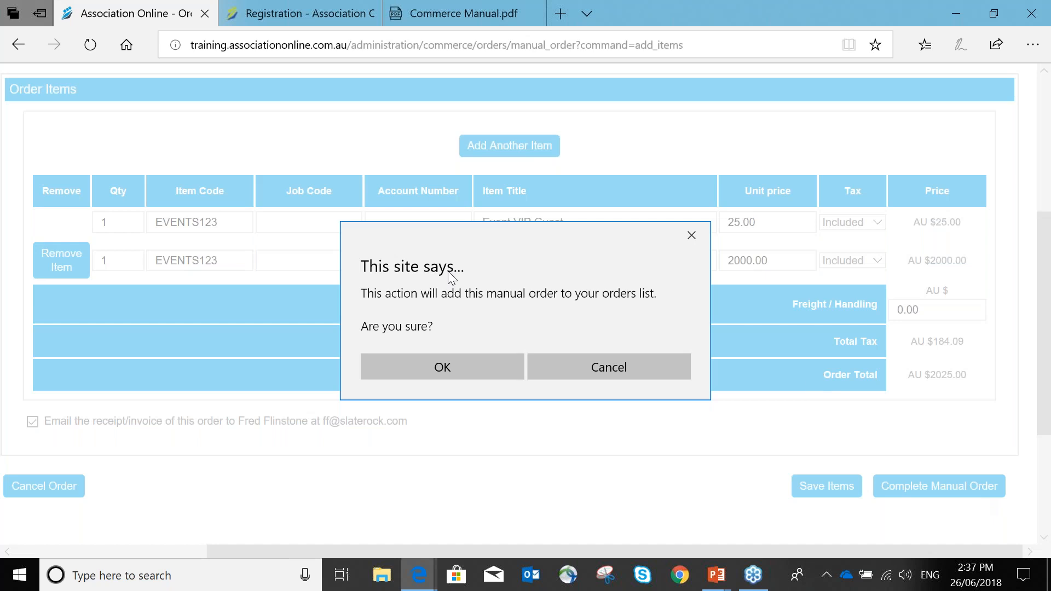
click(488, 367)
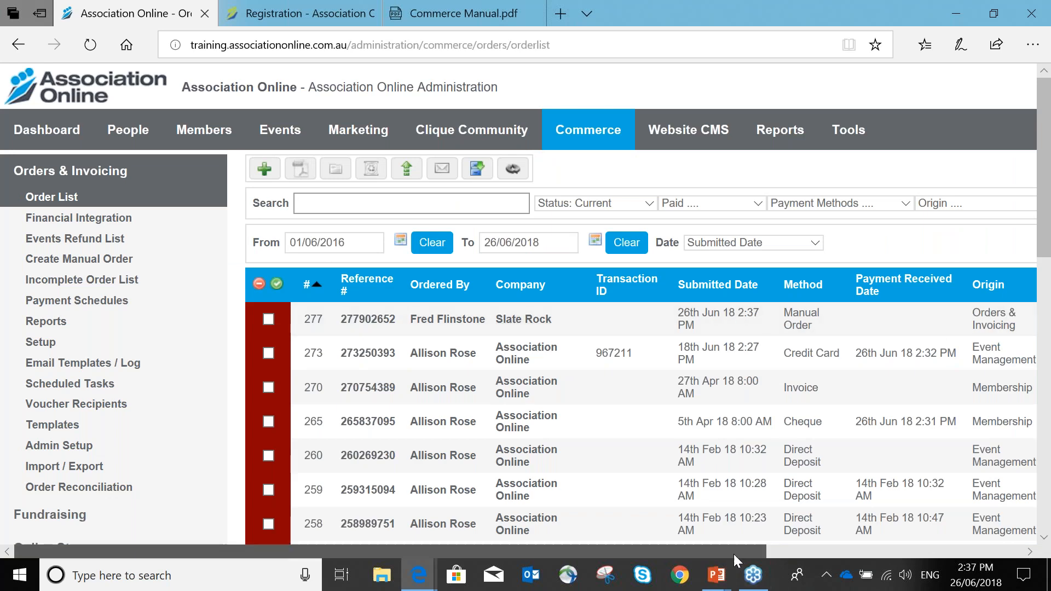
- Mark the newly created Slate Rock manual order as payment received, without sending emails
drag(734, 554, 268, 301)
click(241, 318)
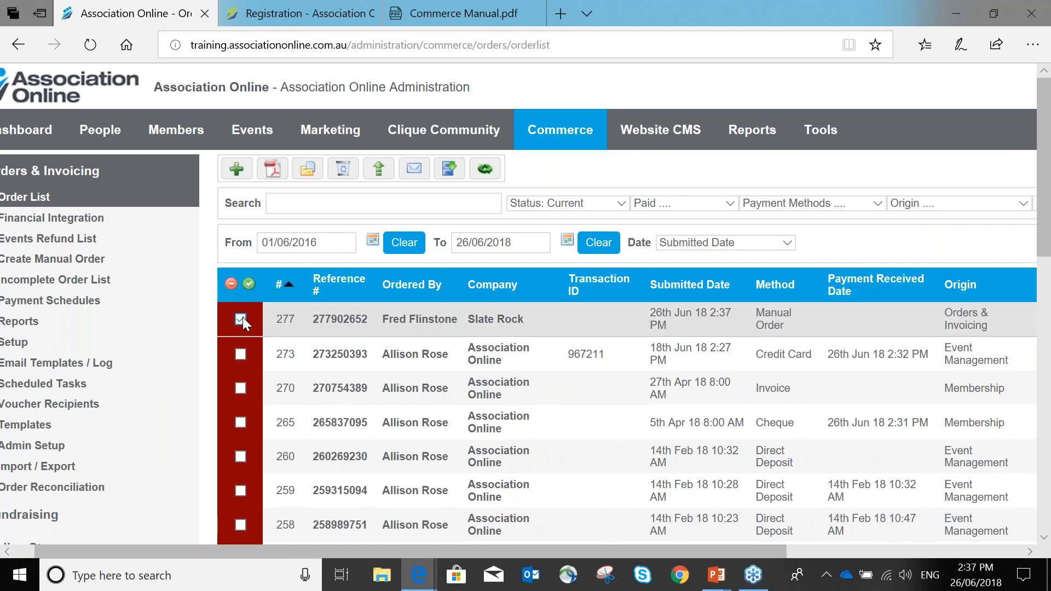
click(486, 170)
click(358, 257)
click(702, 371)
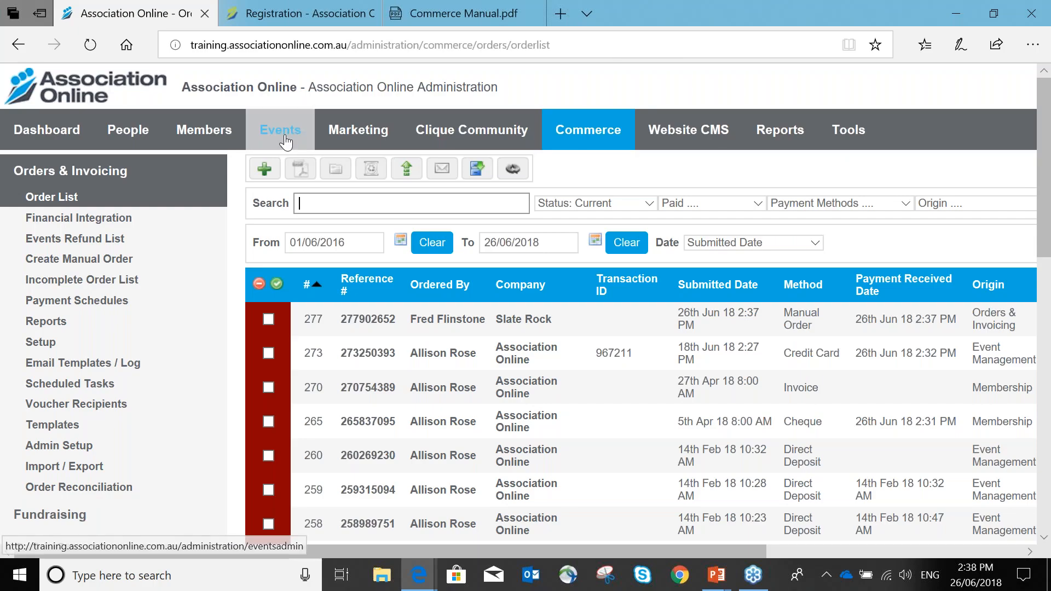
- Open the registrations of the How to Create an Event Webinar event and locate the order number of the individual registration
click(285, 142)
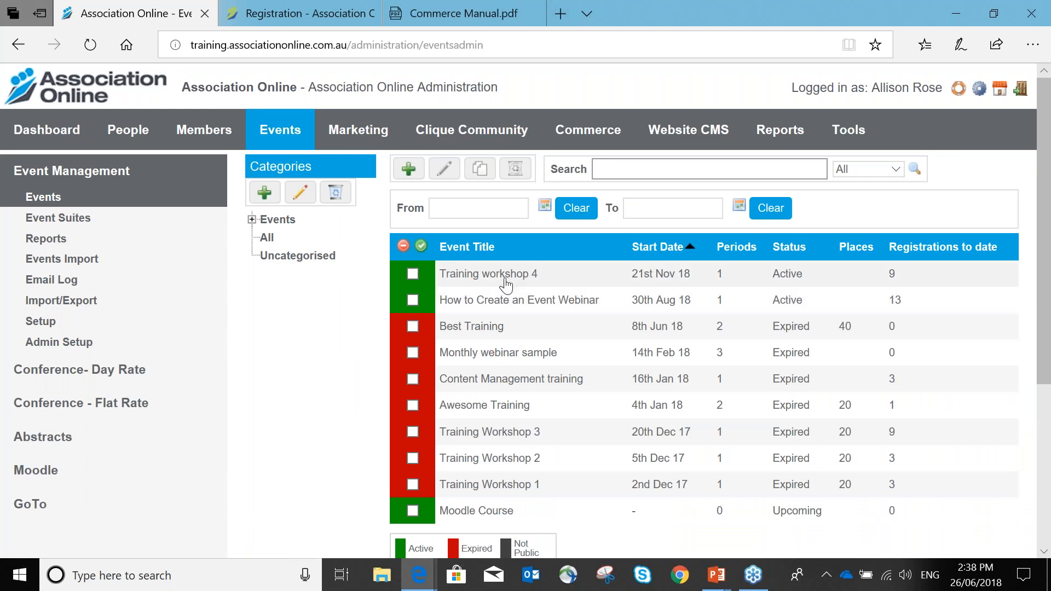
click(505, 301)
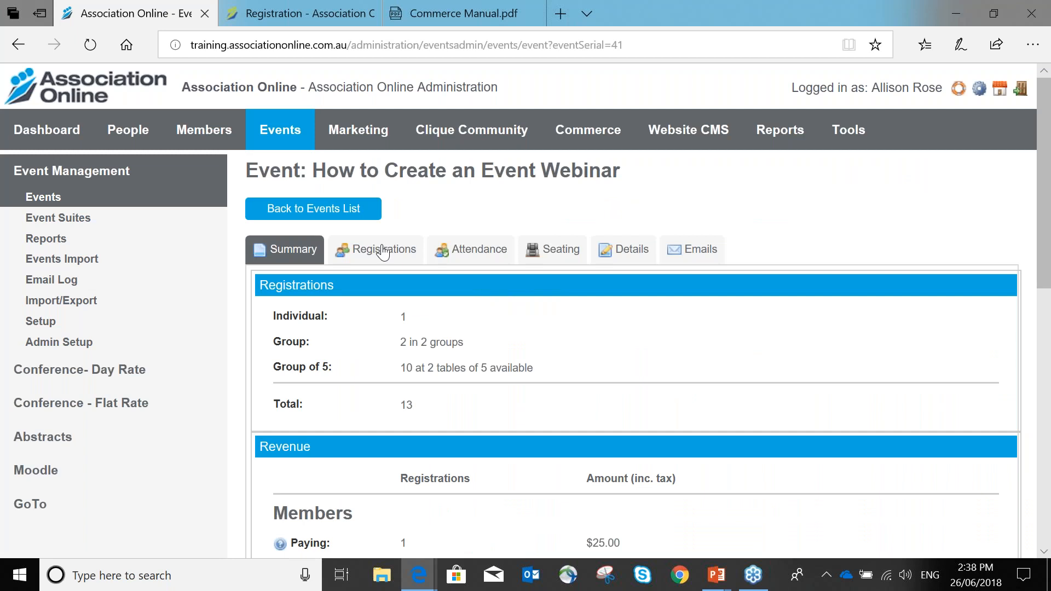
click(383, 248)
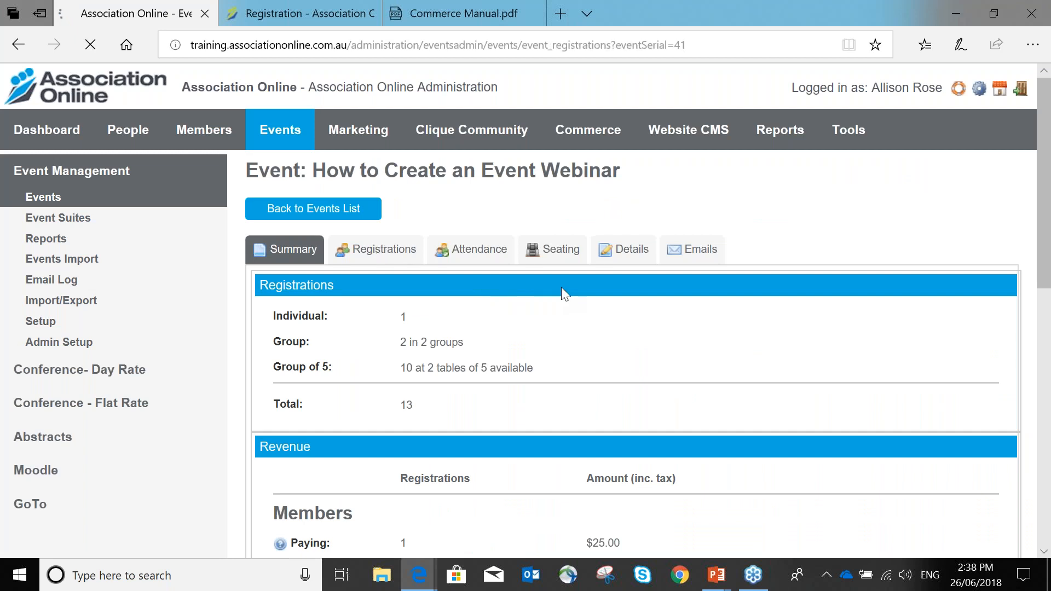
scroll(566, 295, down, 6)
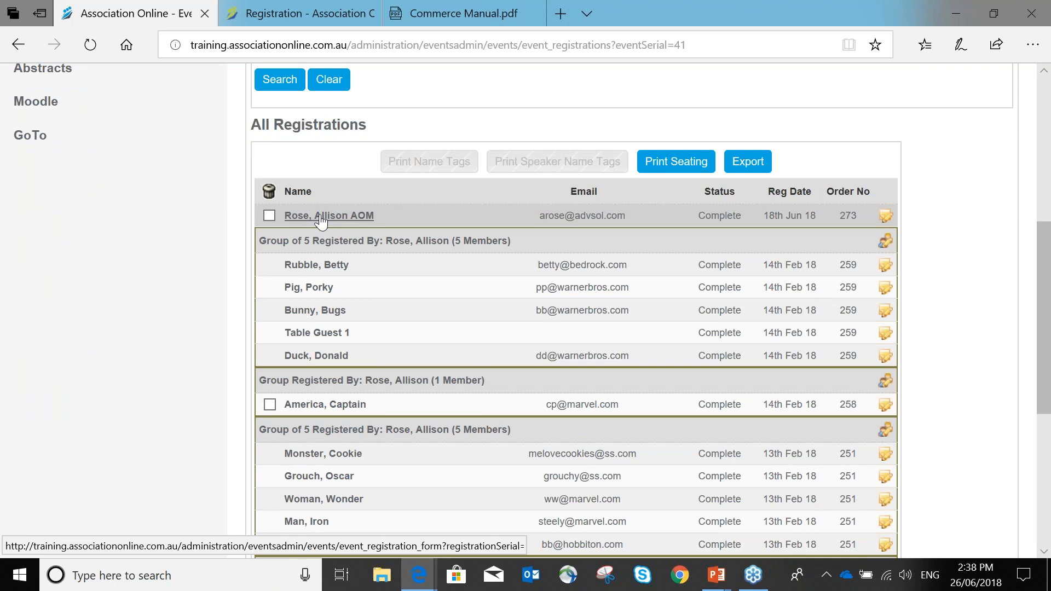
double_click(840, 215)
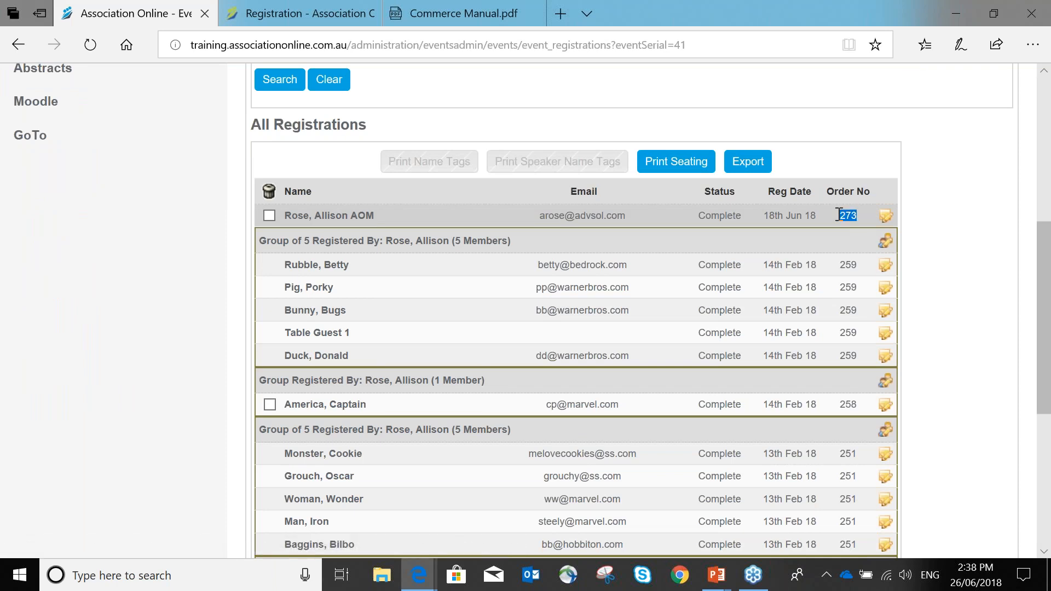
- Open the individual registration dated 18th Jun 18 and bring up its cancellation options
click(321, 218)
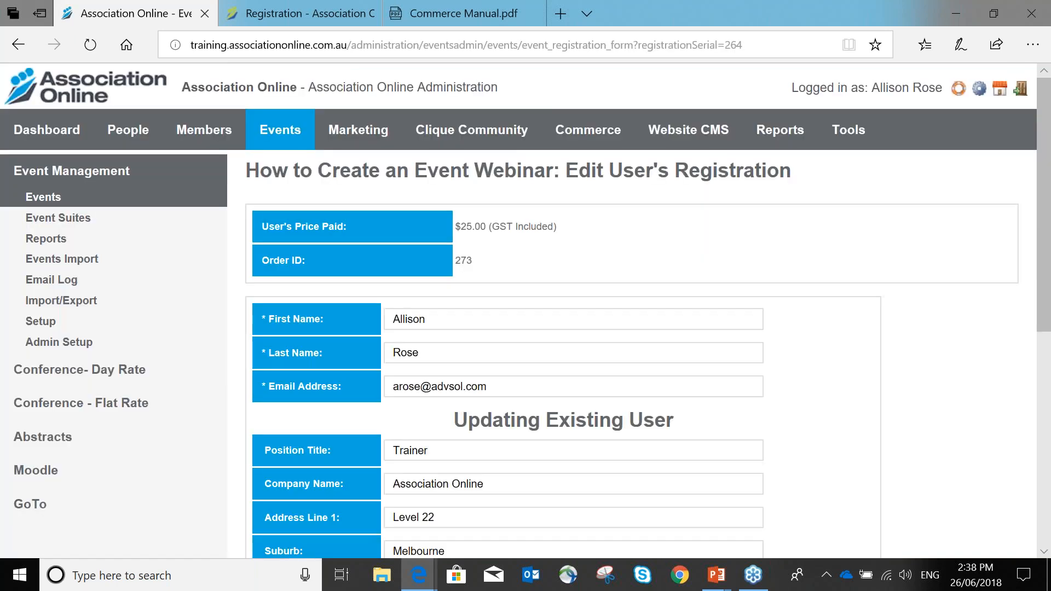
scroll(630, 307, down, 5)
scroll(630, 306, up, 4)
scroll(382, 345, down, 5)
click(372, 357)
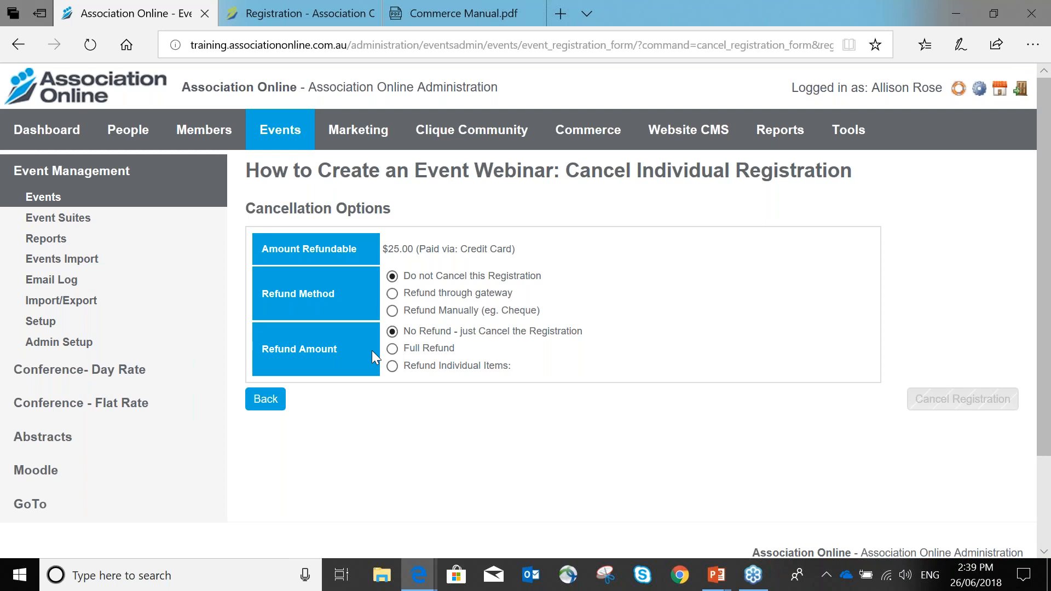
- Choose Refund through gateway as the refund method and Refund Individual Items as the refund amount
drag(389, 249, 507, 249)
click(400, 294)
drag(410, 294, 542, 297)
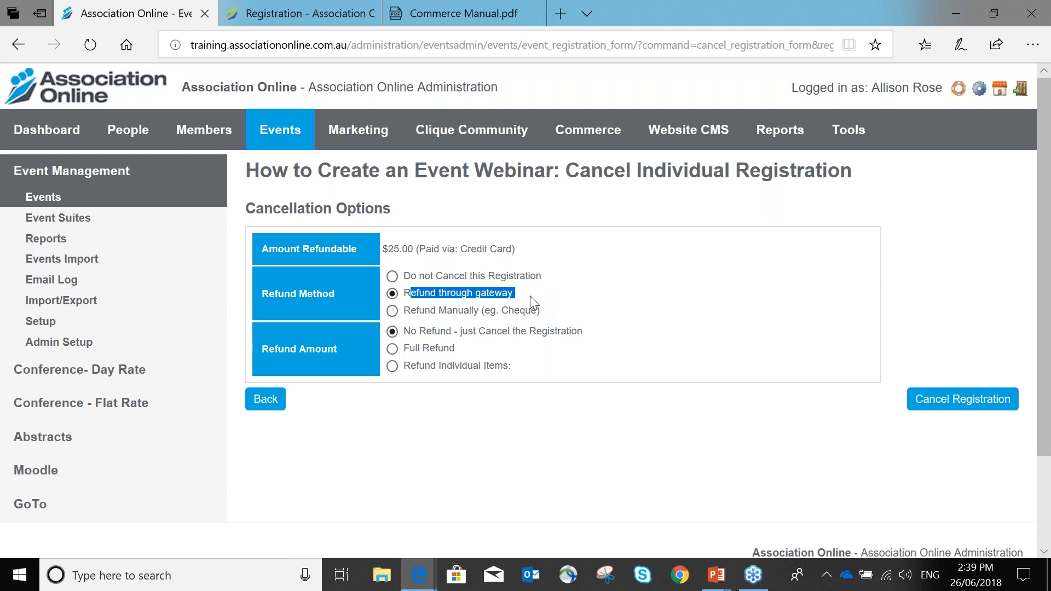
click(392, 311)
click(393, 293)
click(393, 350)
click(394, 368)
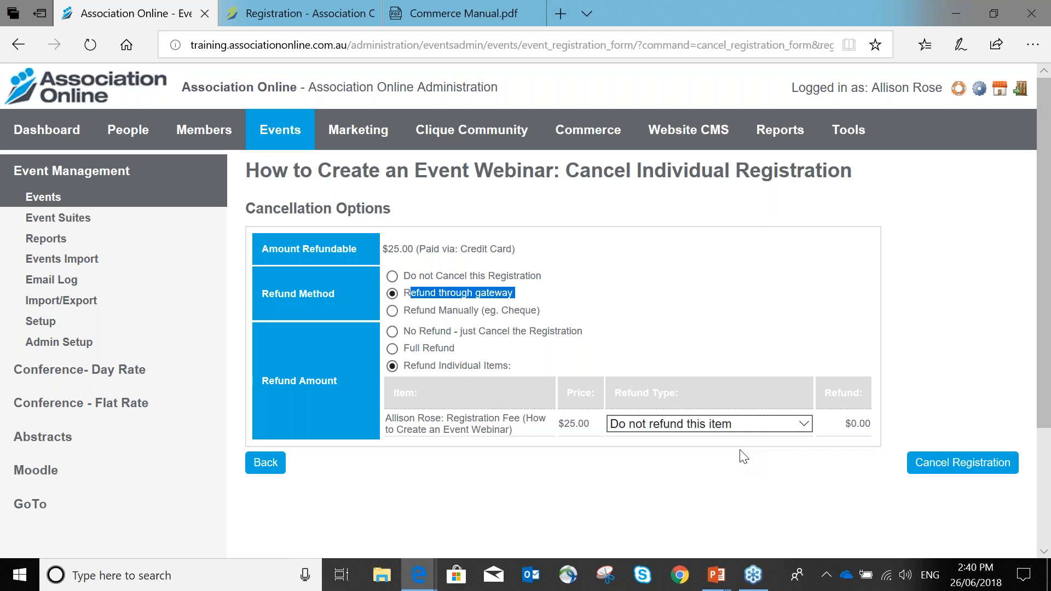
- Try to cancel the registration with a gateway refund of 80 percent of the registration fee
click(712, 423)
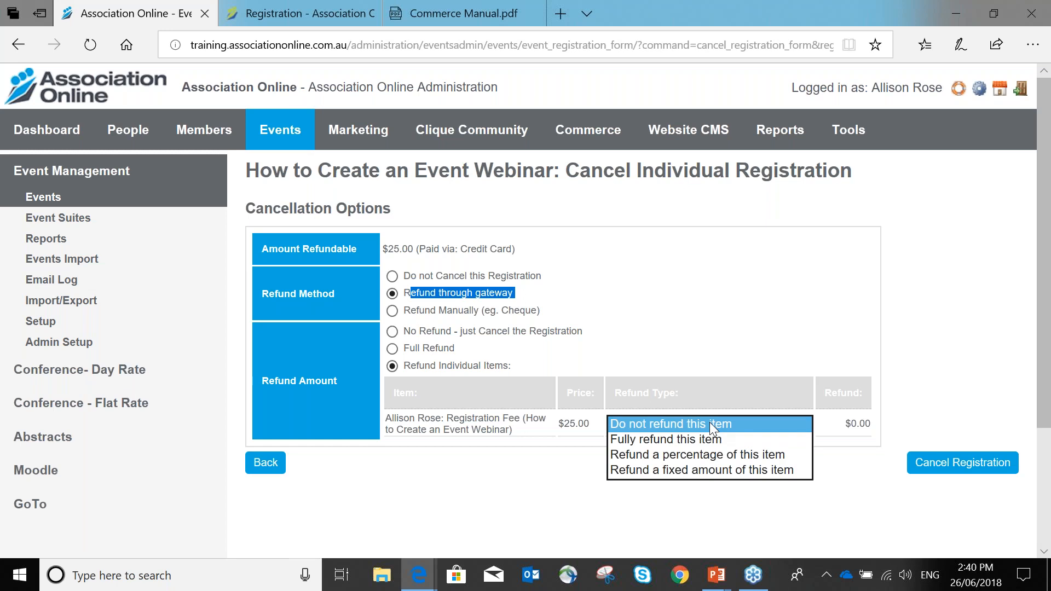
click(702, 458)
click(829, 426)
text(80)
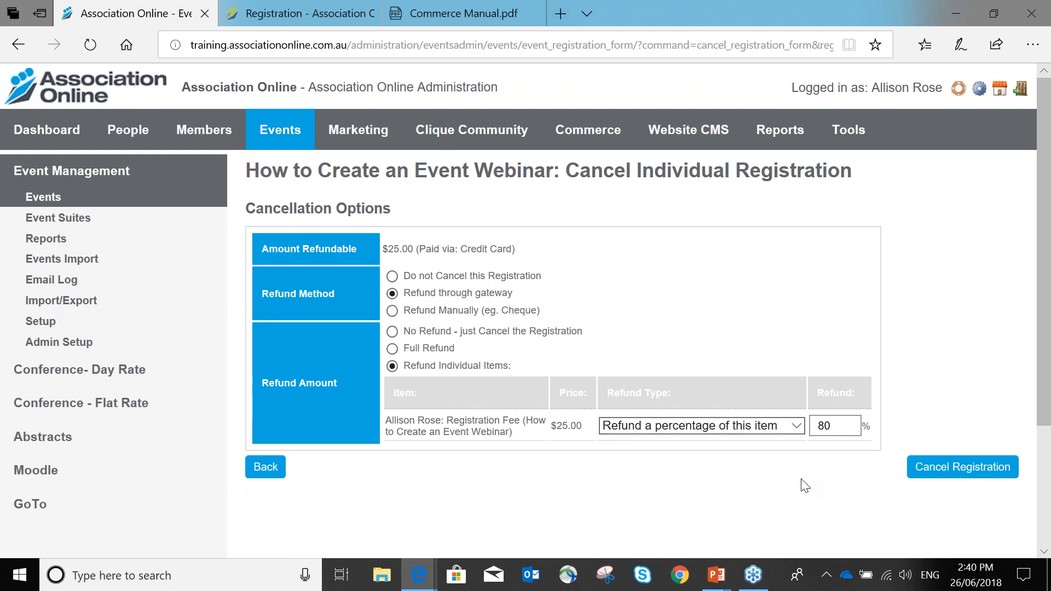
click(951, 466)
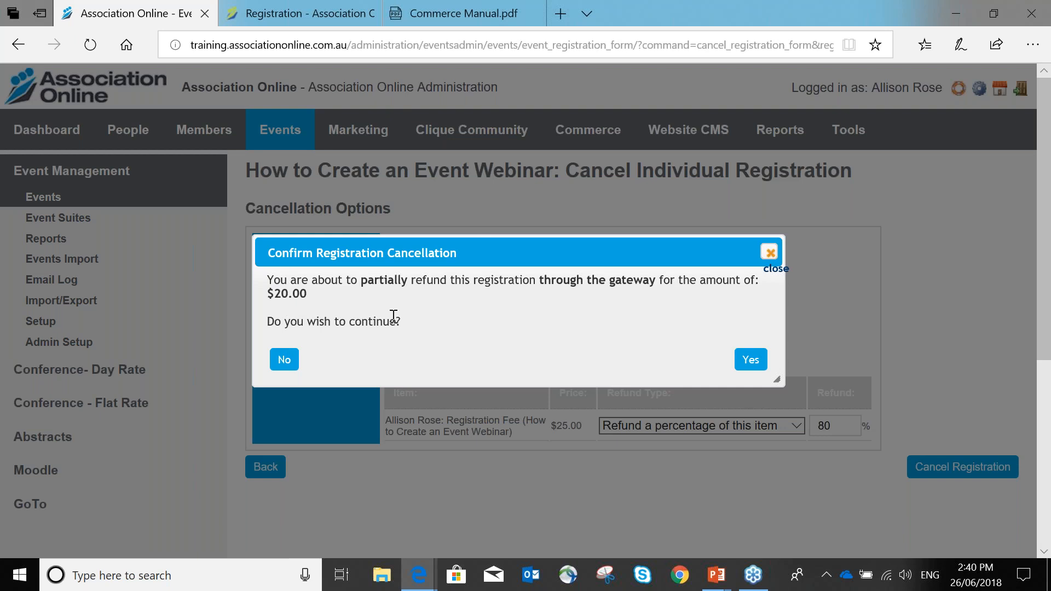
click(752, 361)
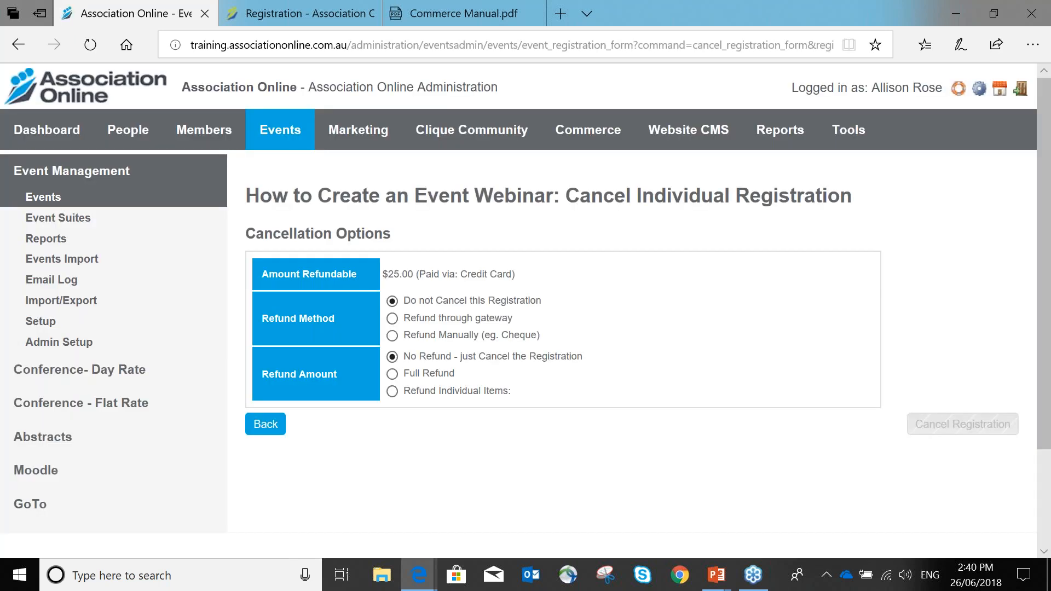
- Cancel the registration with a manual refund of individual items, refunding 80 percent of the registration fee
click(393, 336)
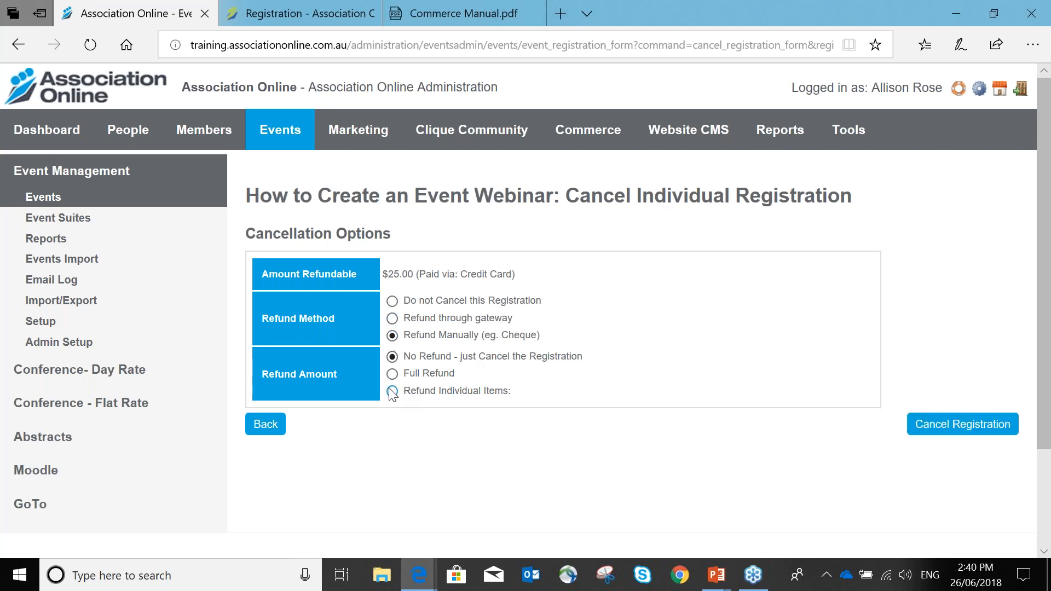
click(393, 391)
click(692, 456)
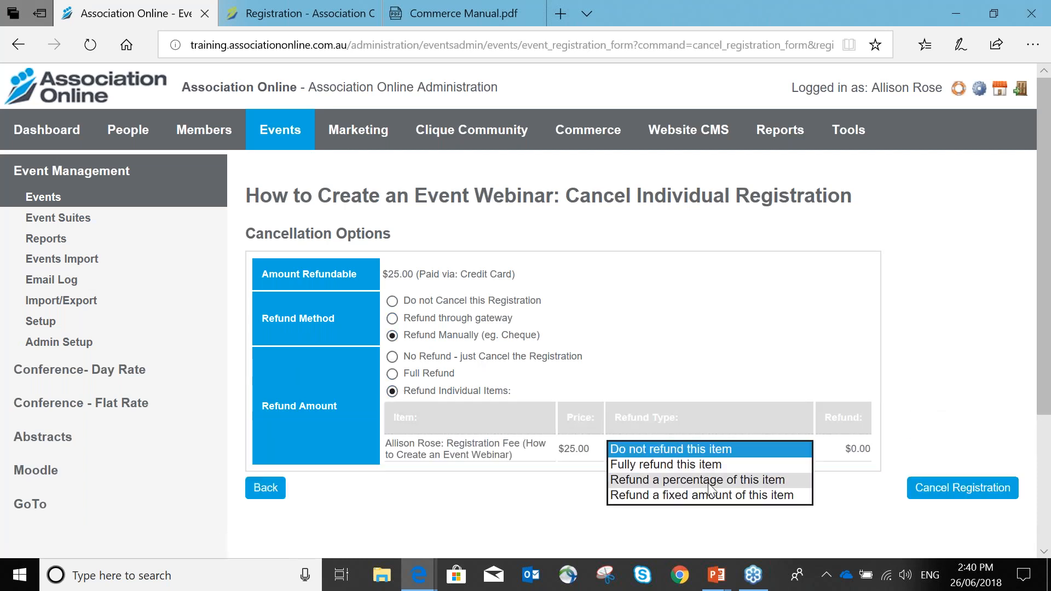
click(707, 480)
click(844, 448)
text(80)
click(996, 497)
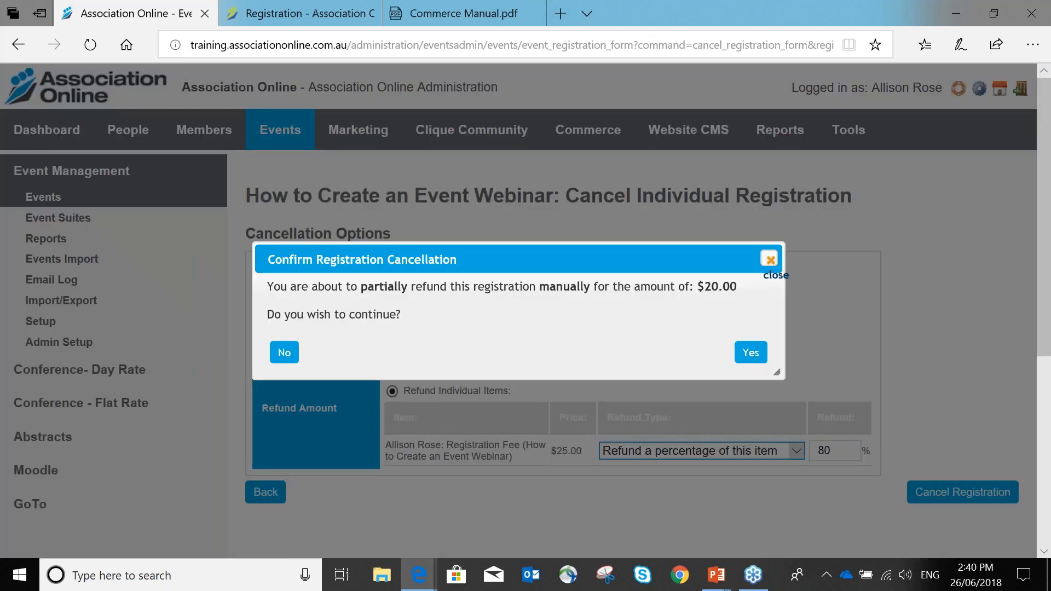
click(751, 353)
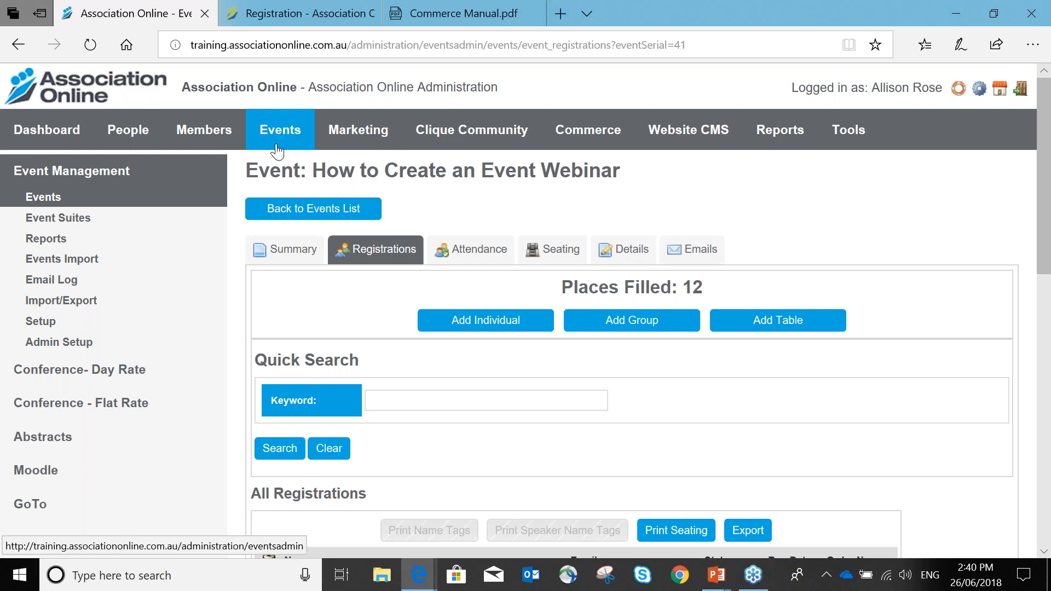
- Return to the Commerce order list and review the available order status filters without changing the current one
click(589, 131)
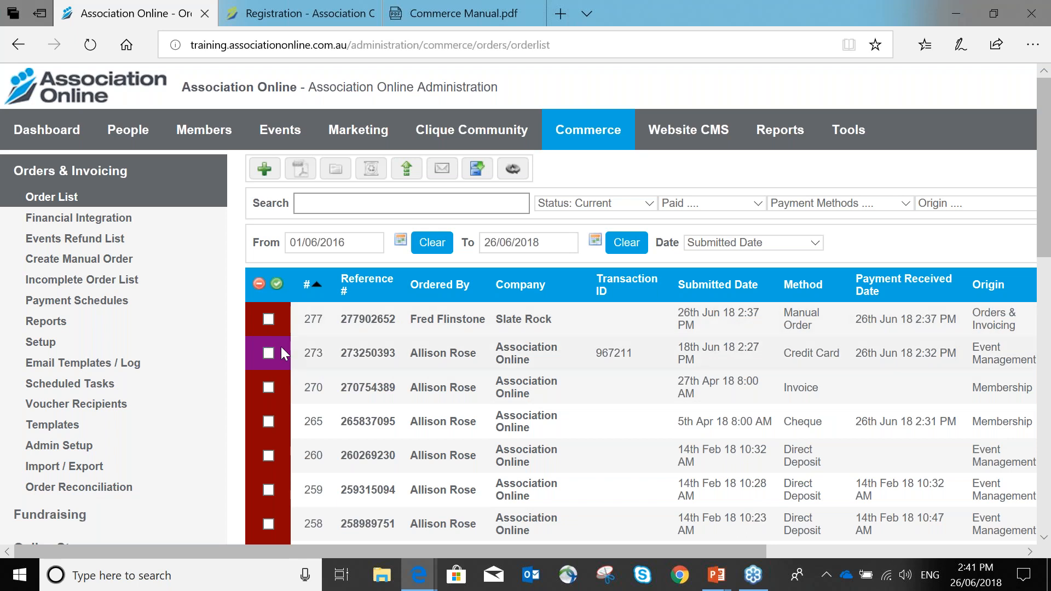
click(613, 204)
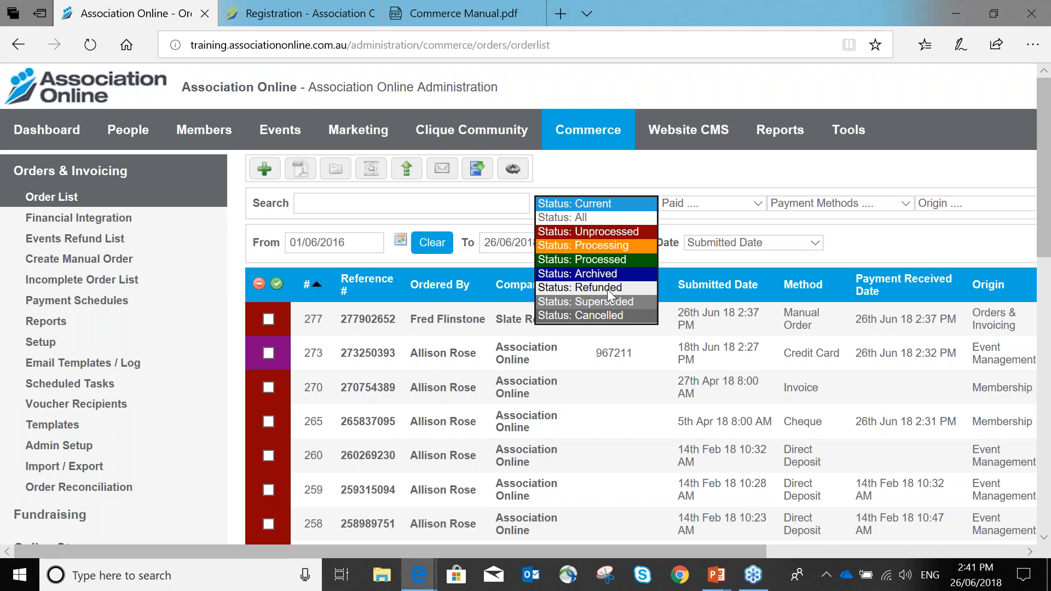
click(638, 182)
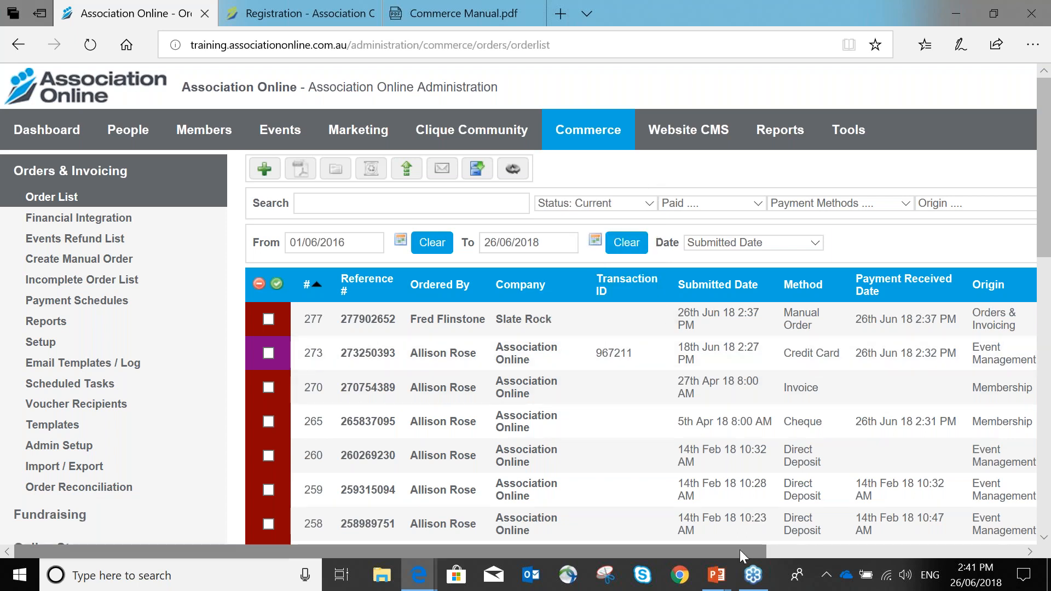
drag(761, 553, 734, 547)
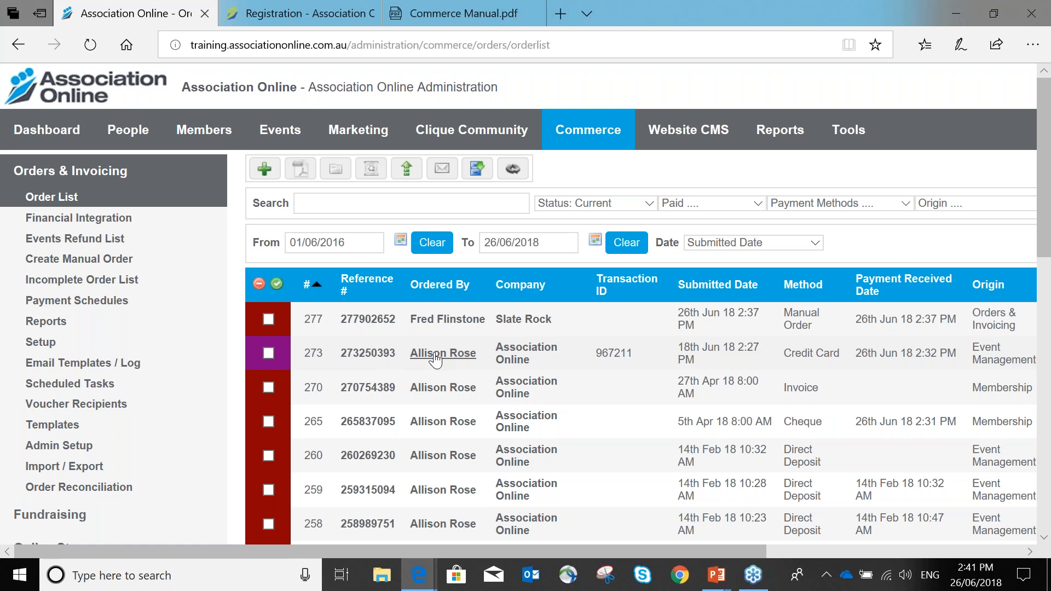
- Check the order status on the receipt of the cancelled webinar registration's order, then close the receipt
click(419, 575)
click(543, 515)
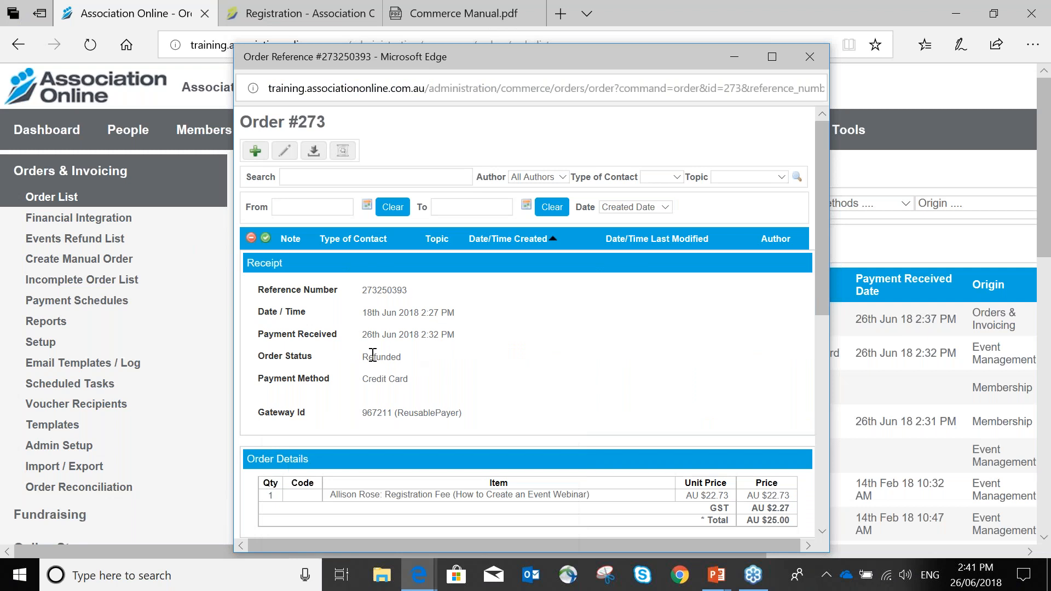
drag(362, 362, 412, 366)
click(810, 57)
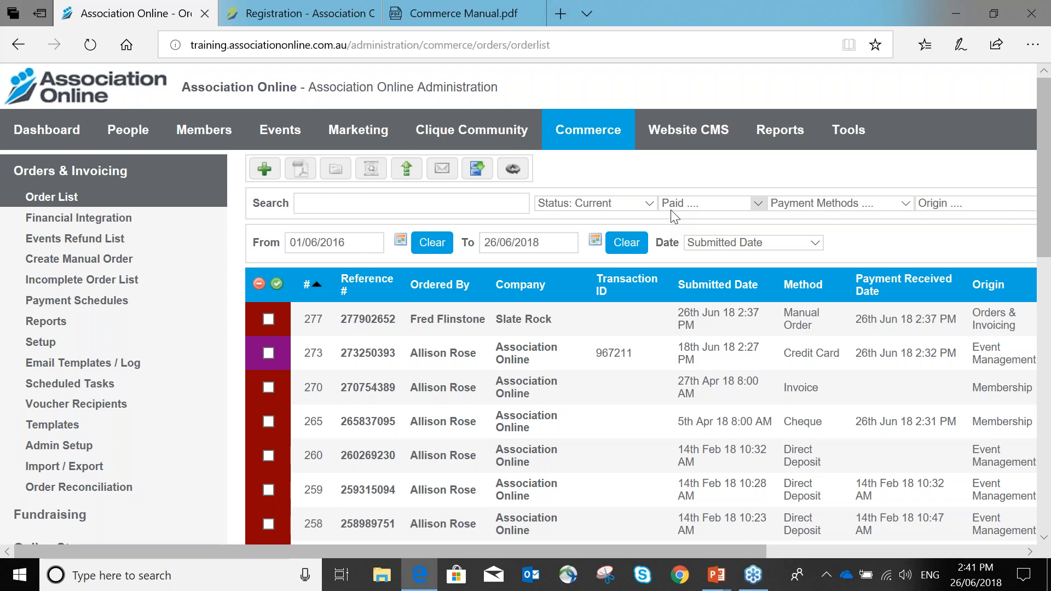
- Examine the Events Refund List, including the refund amount and order details of the cancelled webinar registration
click(87, 238)
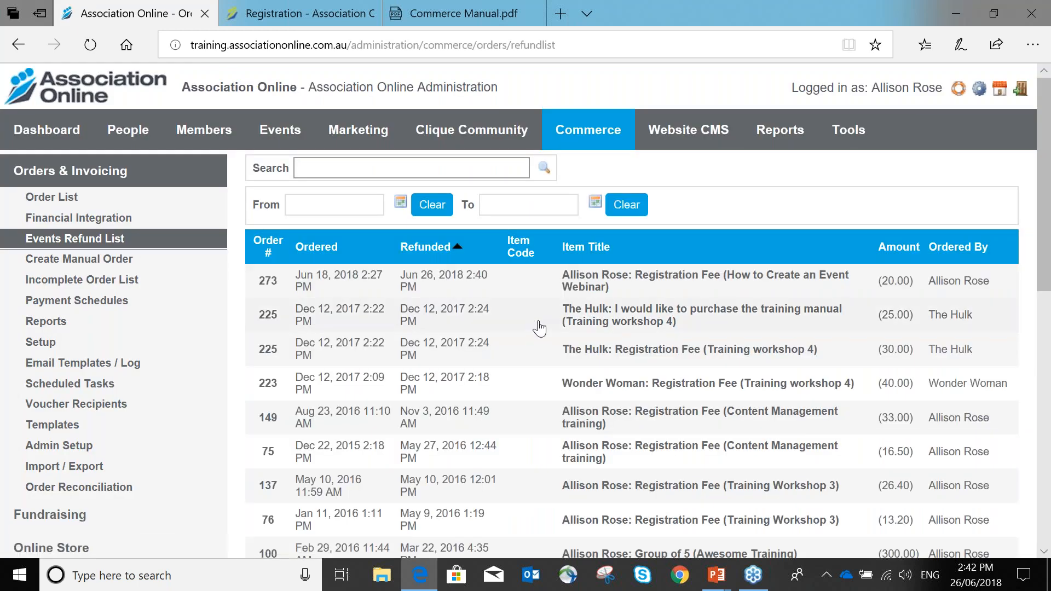
scroll(554, 302, down, 10)
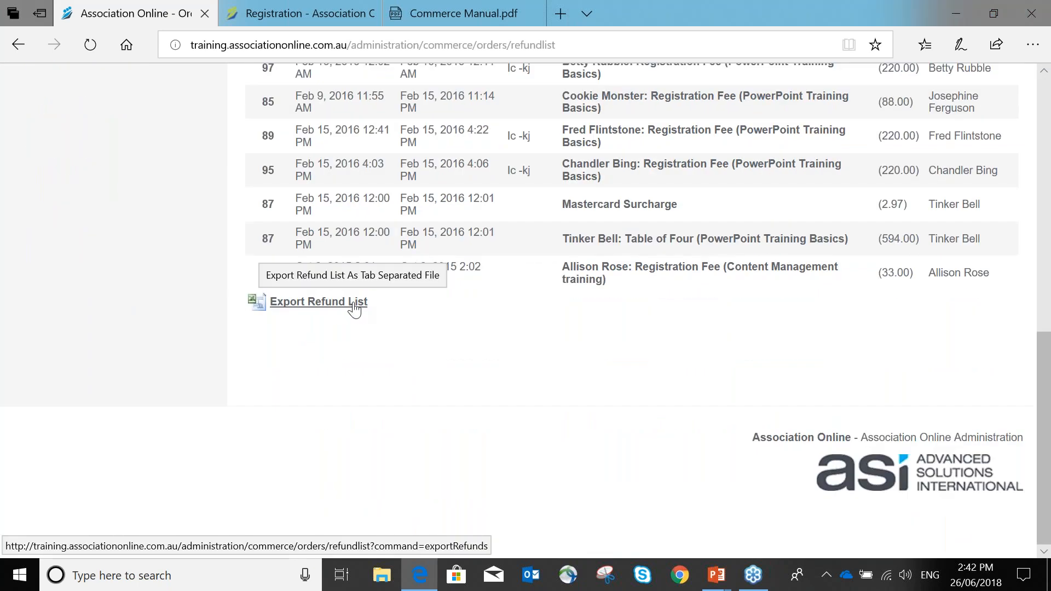
scroll(354, 309, up, 1)
scroll(354, 309, up, 6)
double_click(896, 140)
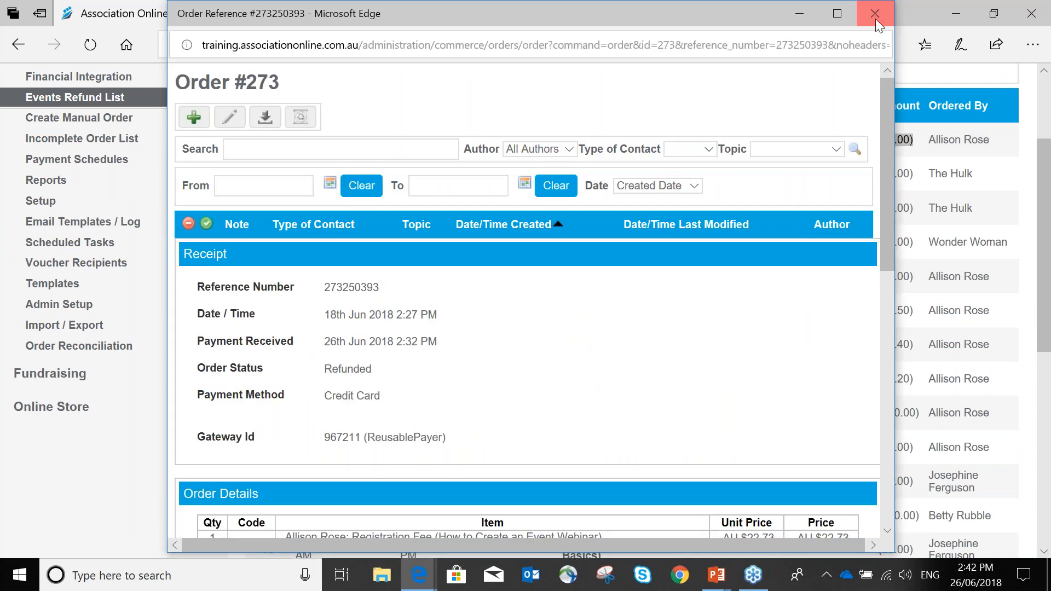
click(874, 14)
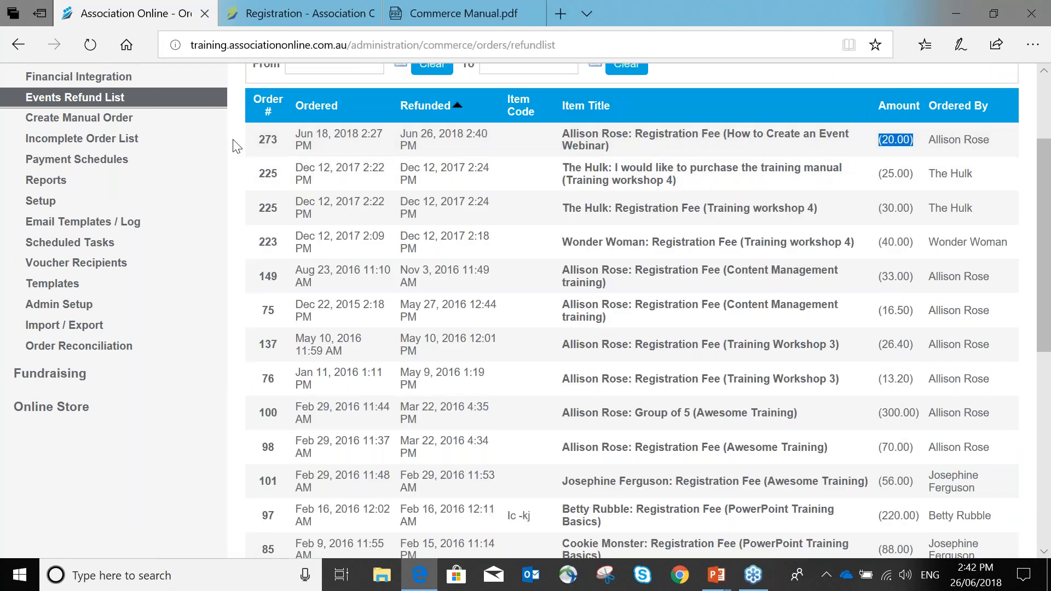
- Go back to the order list and filter the Membership orders by Payment Received Date
scroll(130, 104, up, 3)
click(52, 197)
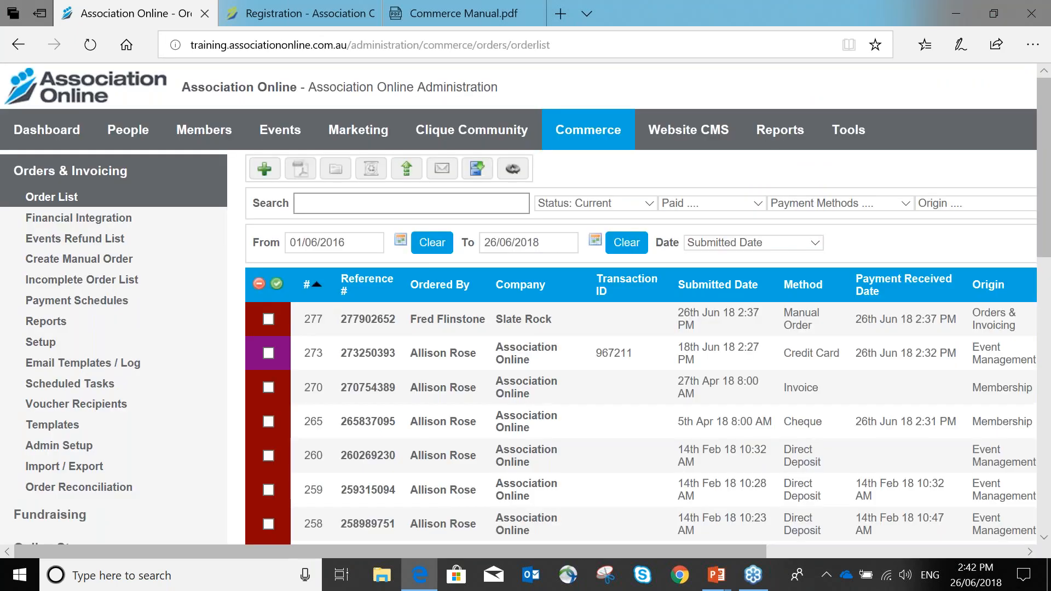
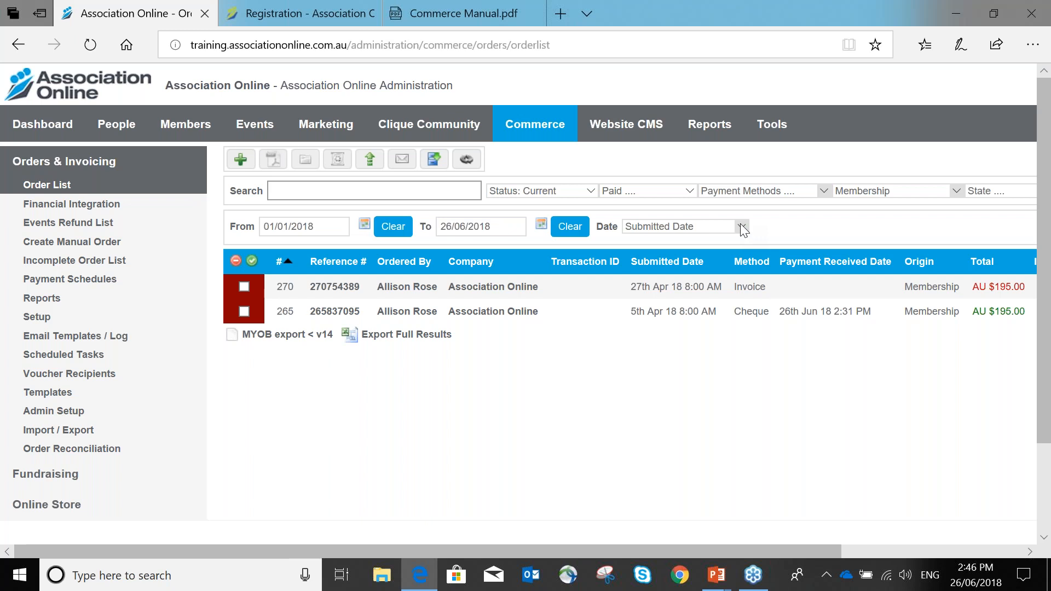
click(736, 251)
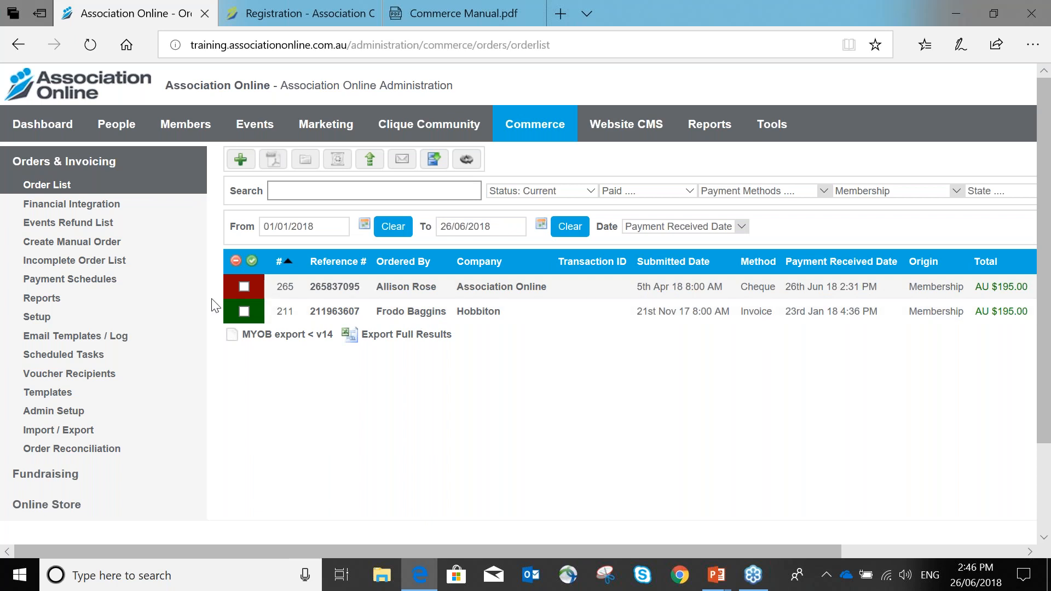
- Set up a browser-run export of the filtered orders and include the Item Code, First Name, Last Name and Company fields
click(369, 159)
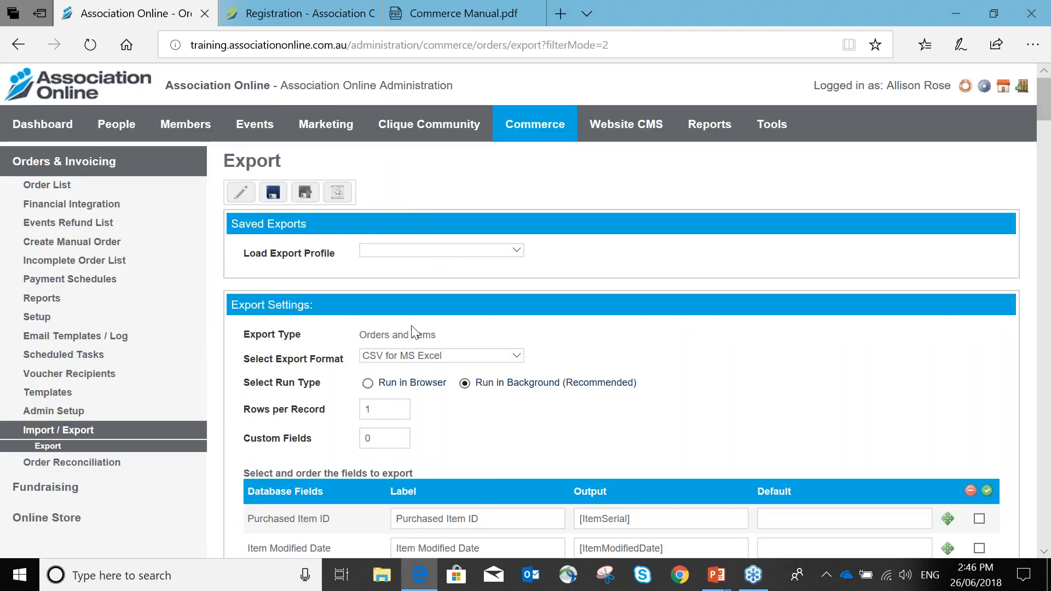
scroll(480, 354, down, 7)
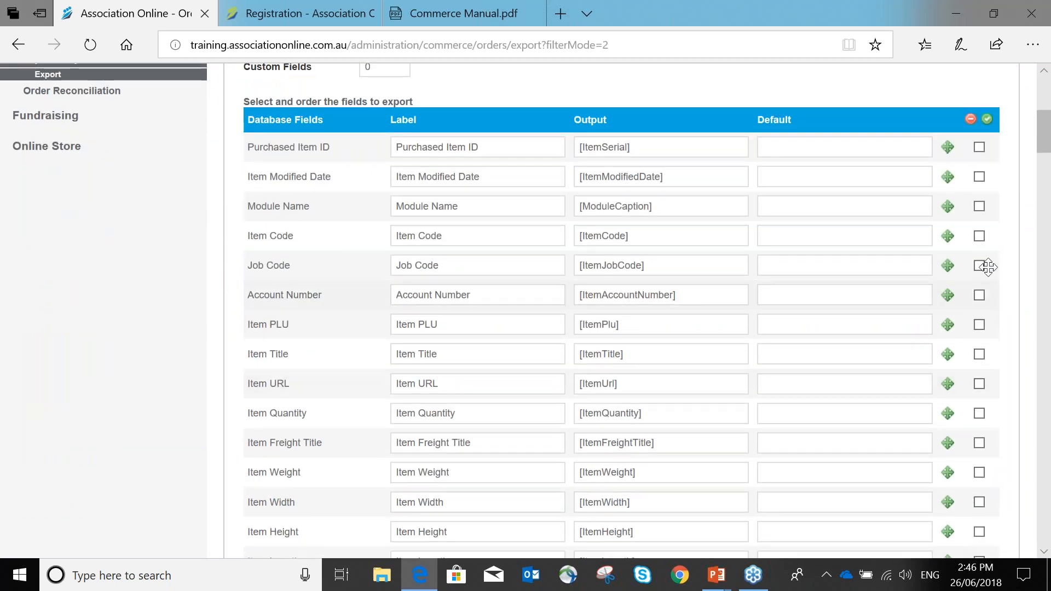
click(979, 235)
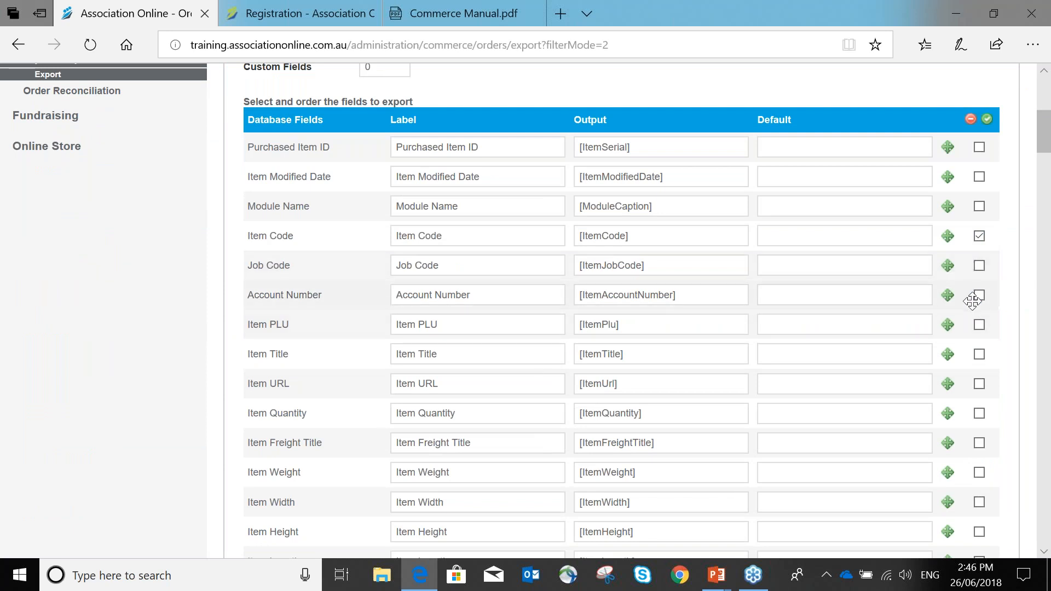
scroll(969, 290, down, 8)
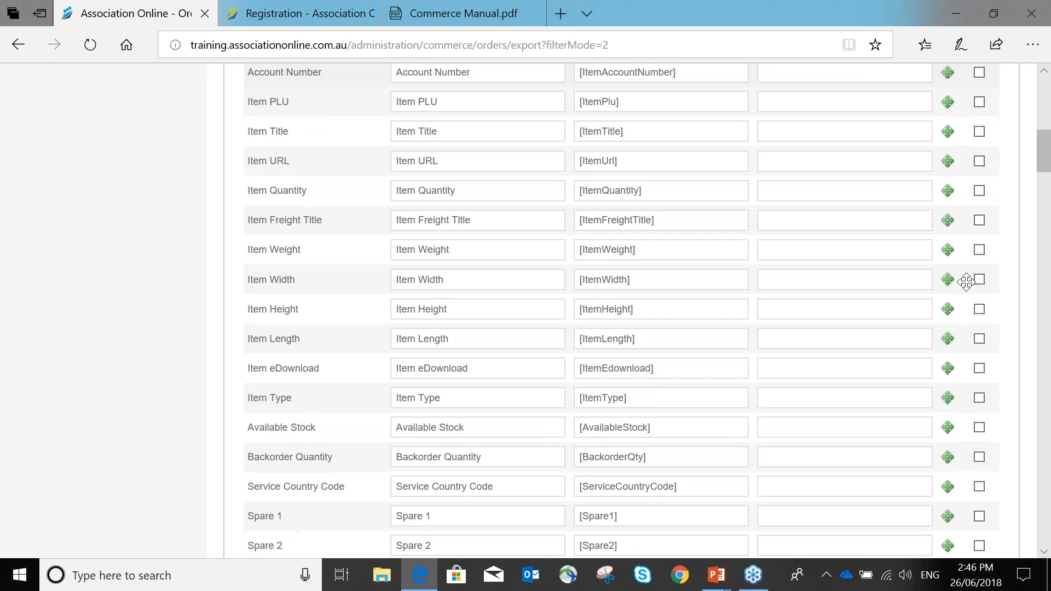
scroll(966, 282, down, 10)
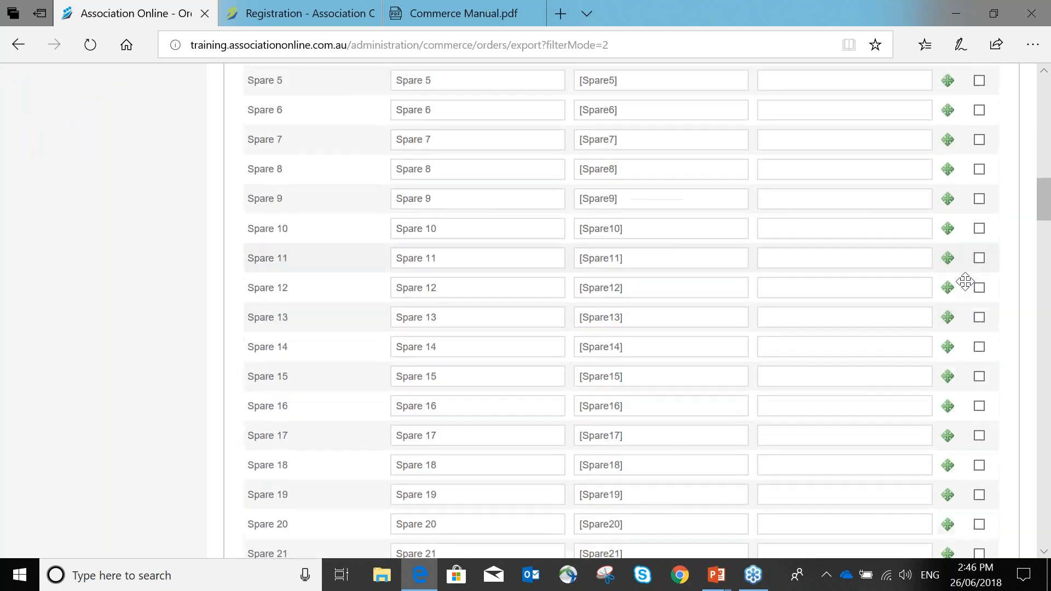
scroll(966, 282, down, 8)
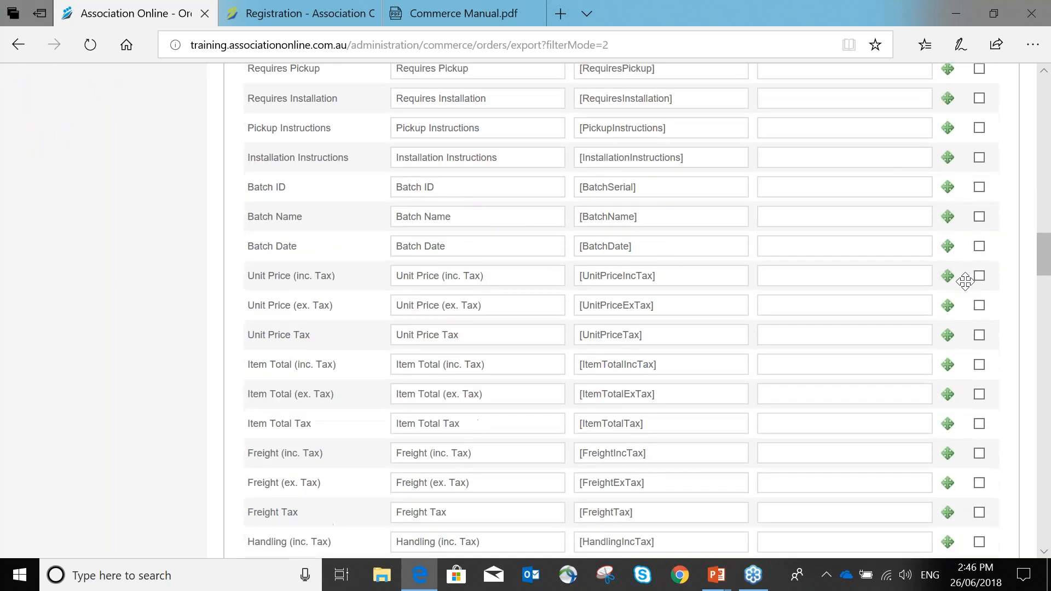
scroll(966, 281, down, 7)
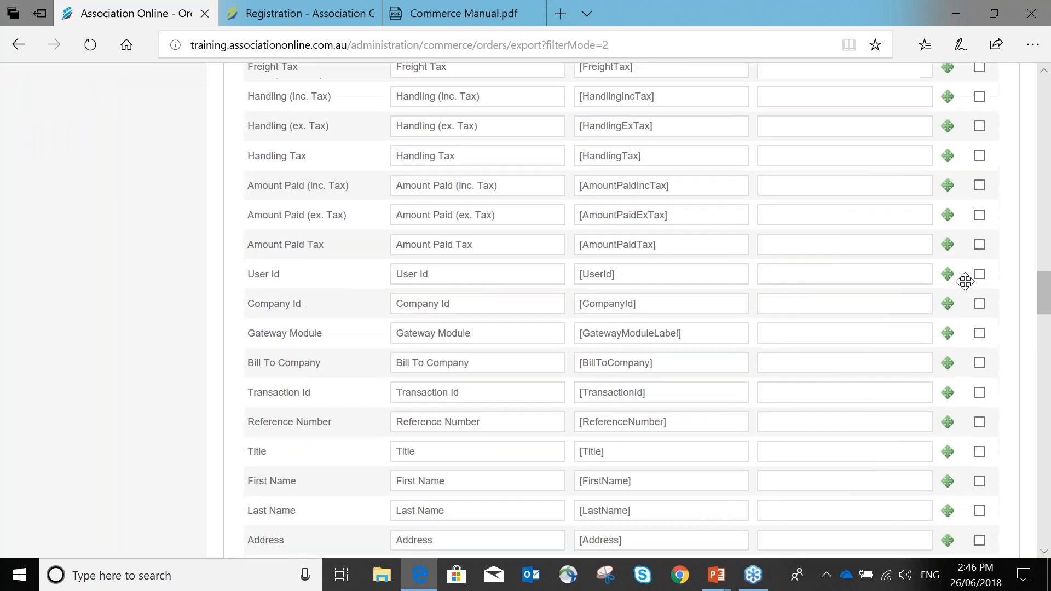
scroll(966, 281, down, 6)
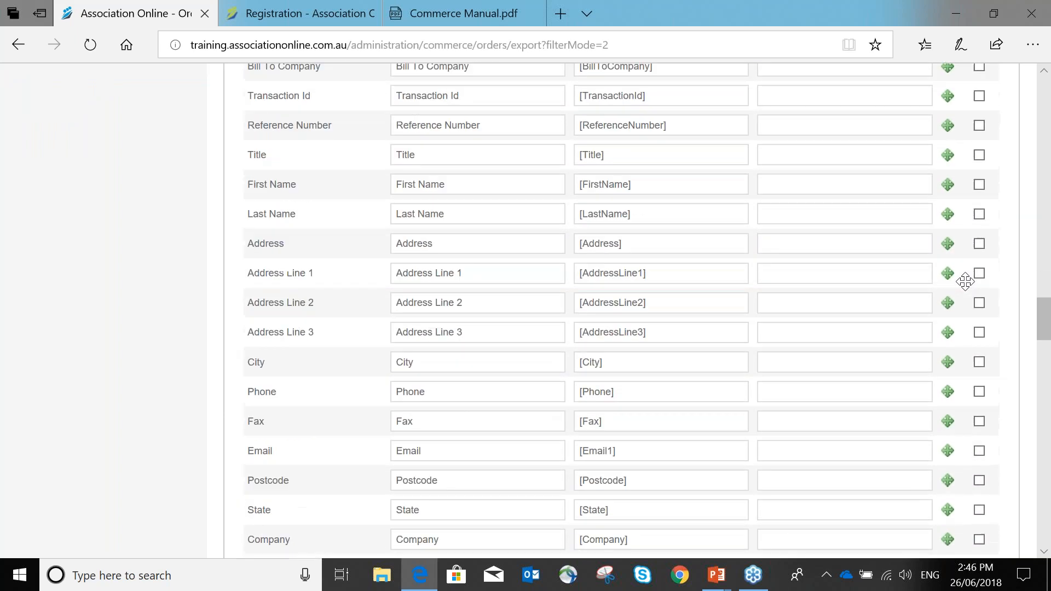
click(980, 110)
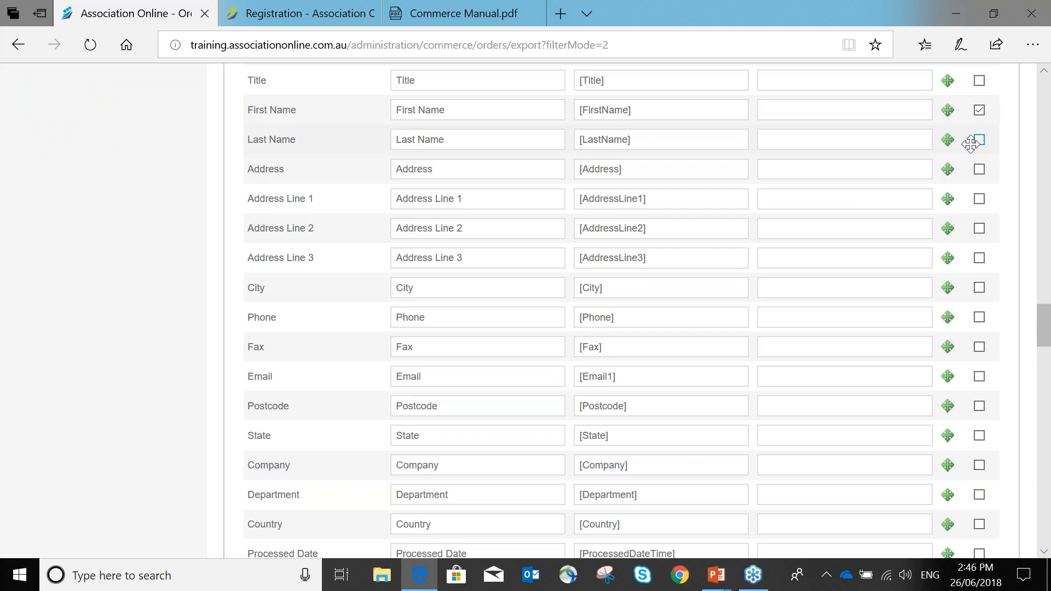
scroll(975, 234, down, 3)
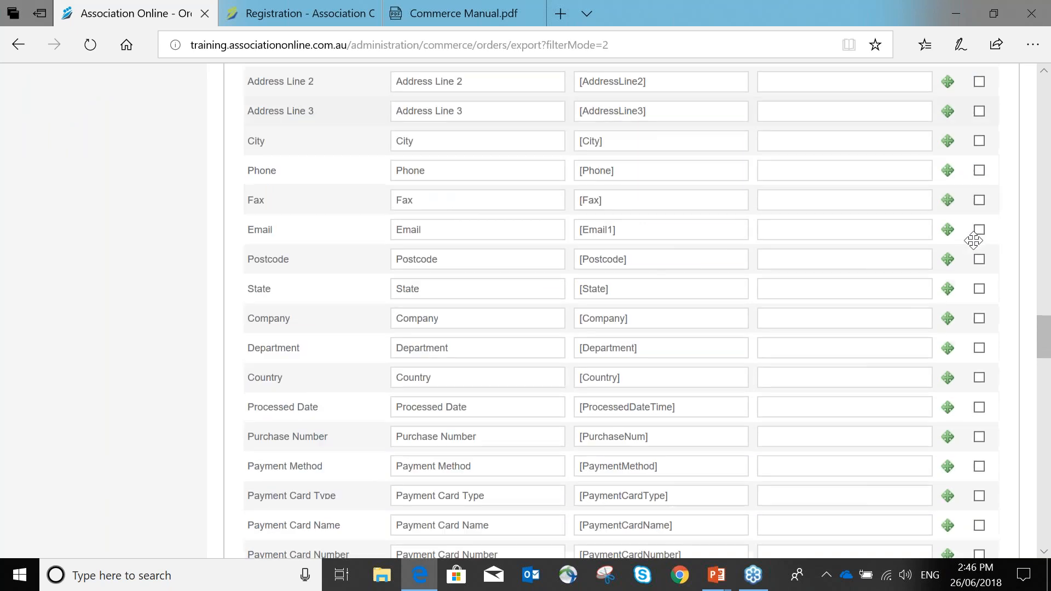
click(978, 316)
scroll(964, 350, down, 4)
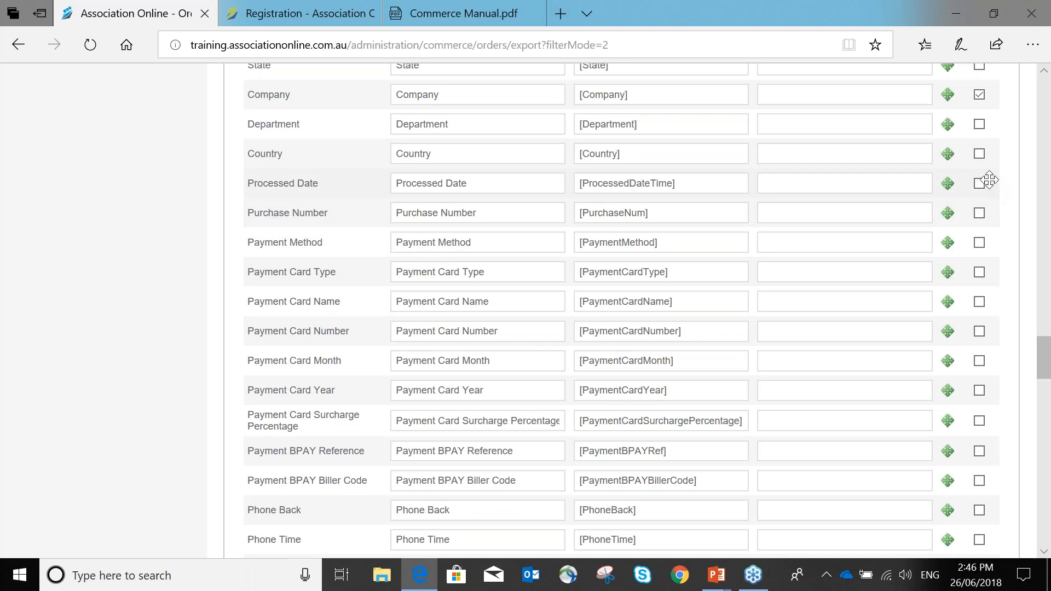
- Add the Payment Method, Total Price and Order ID fields to the order export
click(979, 242)
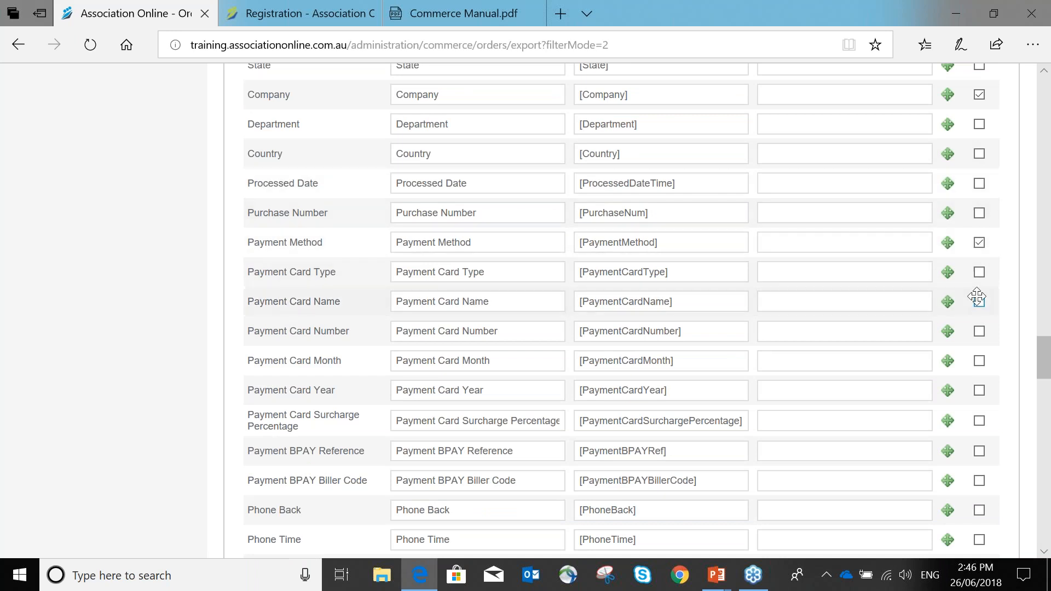
scroll(977, 297, down, 5)
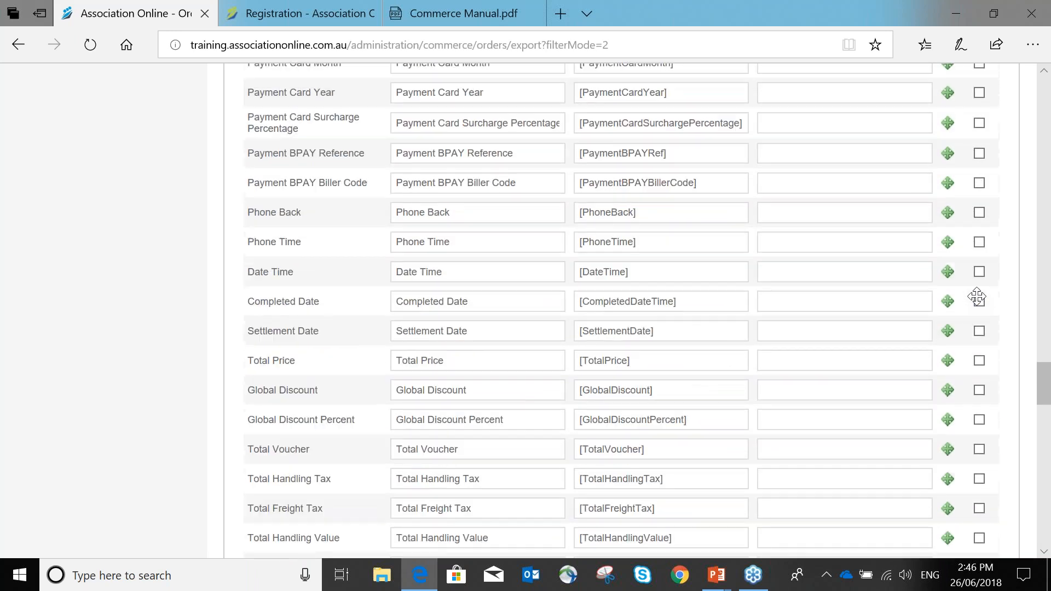
scroll(978, 290, down, 1)
click(979, 286)
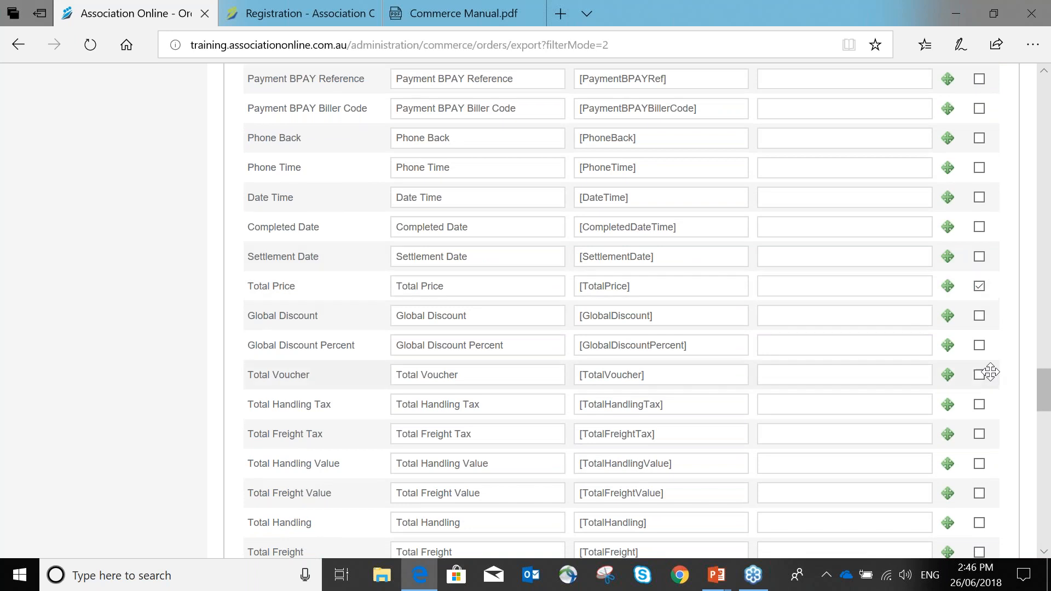
scroll(990, 372, down, 1)
scroll(990, 373, down, 20)
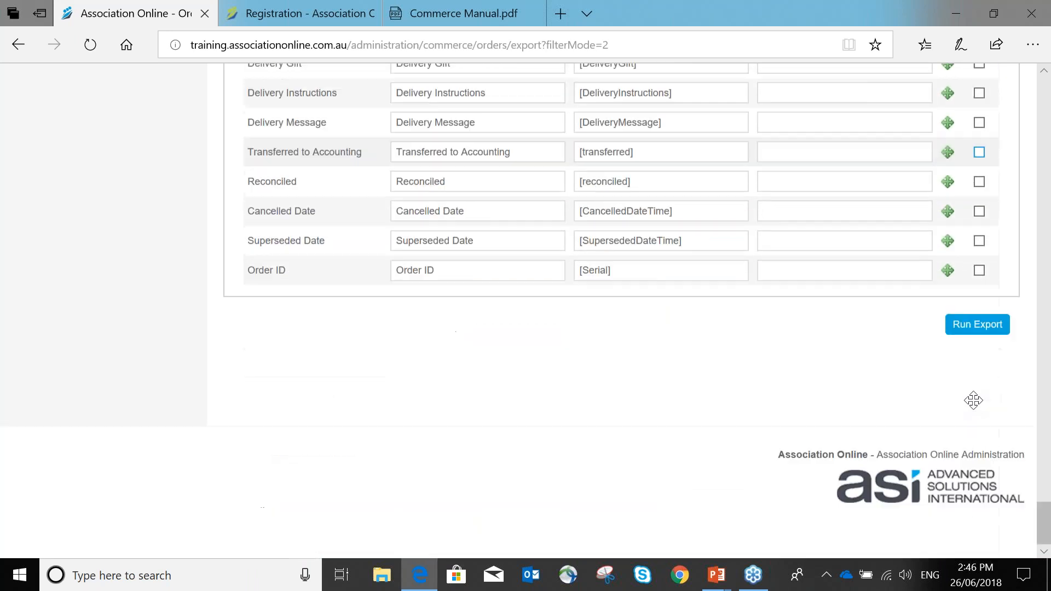
scroll(974, 401, down, 1)
click(979, 264)
- Run the export into Excel and widen the Last Name, Company, Payment Method and Total Price columns of OrdersandItems
click(978, 318)
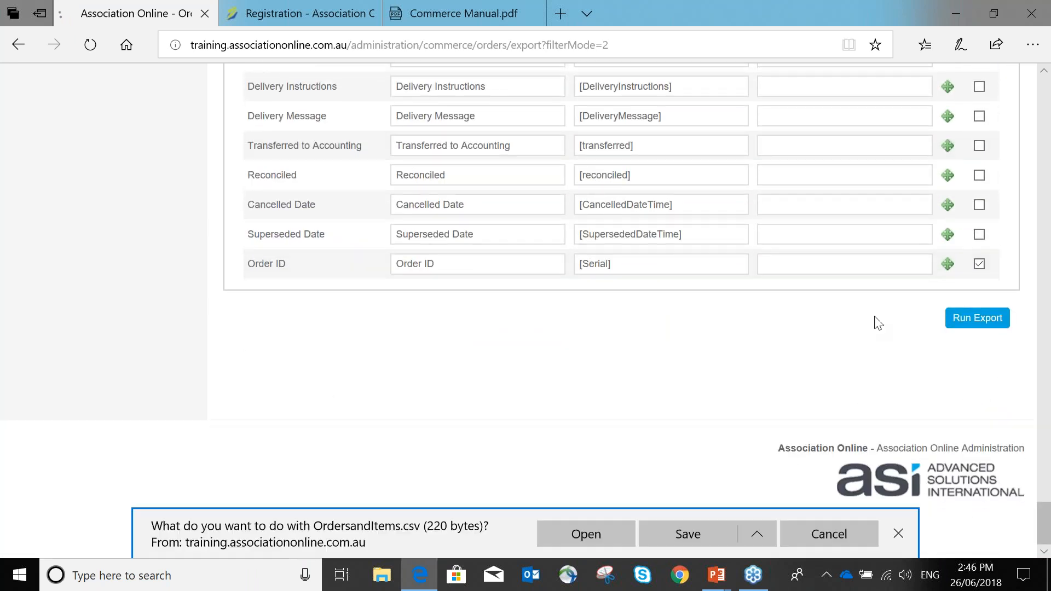
click(544, 533)
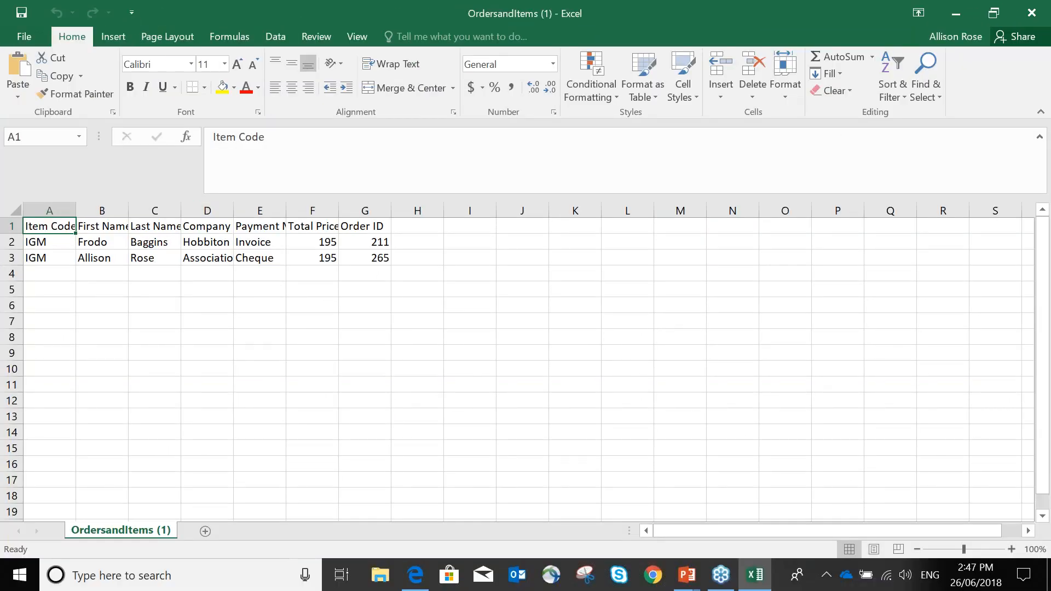
double_click(181, 212)
double_click(258, 211)
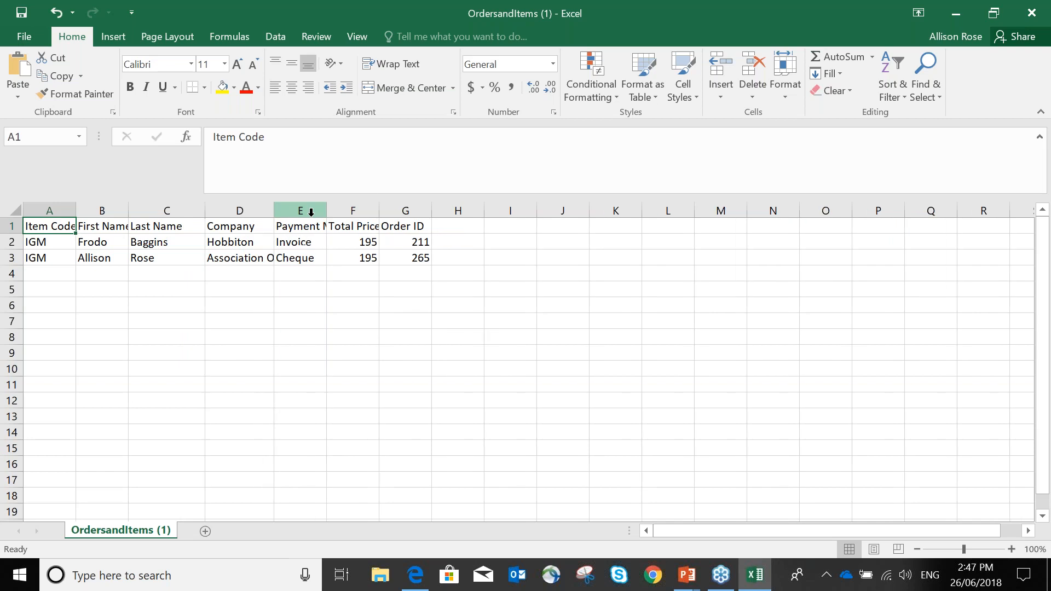
double_click(327, 211)
double_click(417, 211)
drag(409, 279, 414, 291)
click(426, 290)
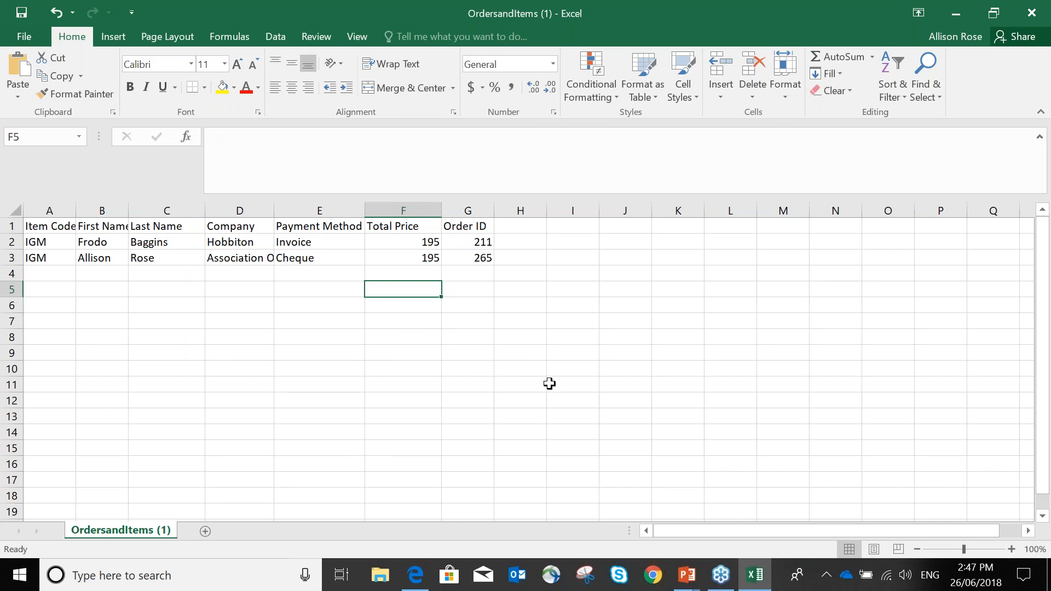
- Switch back to the browser and return from the export page to the Commerce order list
key(alt+Tab)
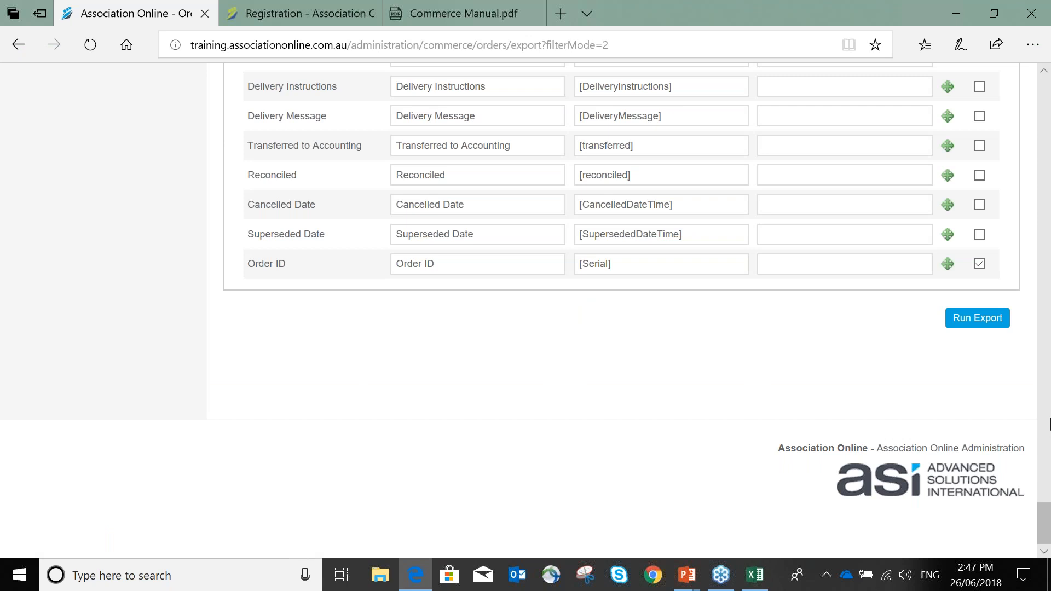
scroll(1045, 520, up, 20)
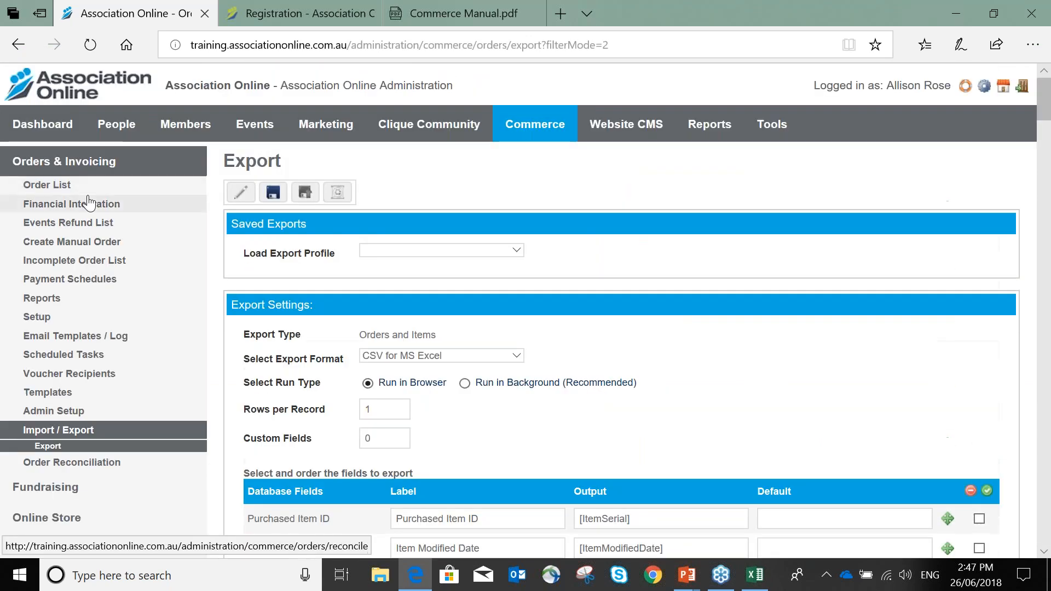
click(88, 189)
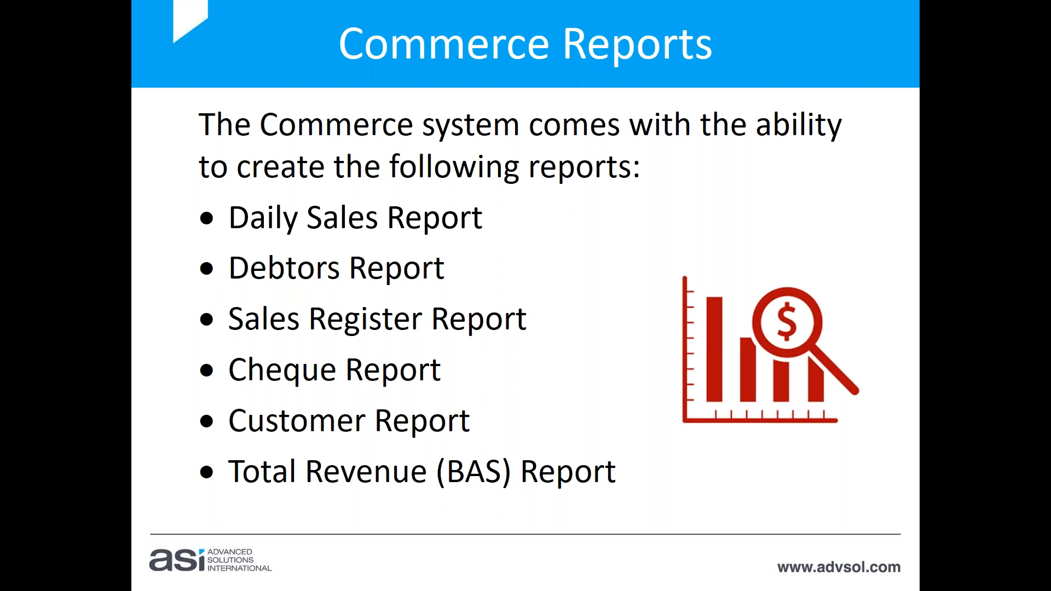
- Open the Commerce reports, view the "Cheques banked this month" report and return to the report list
key(alt+Tab)
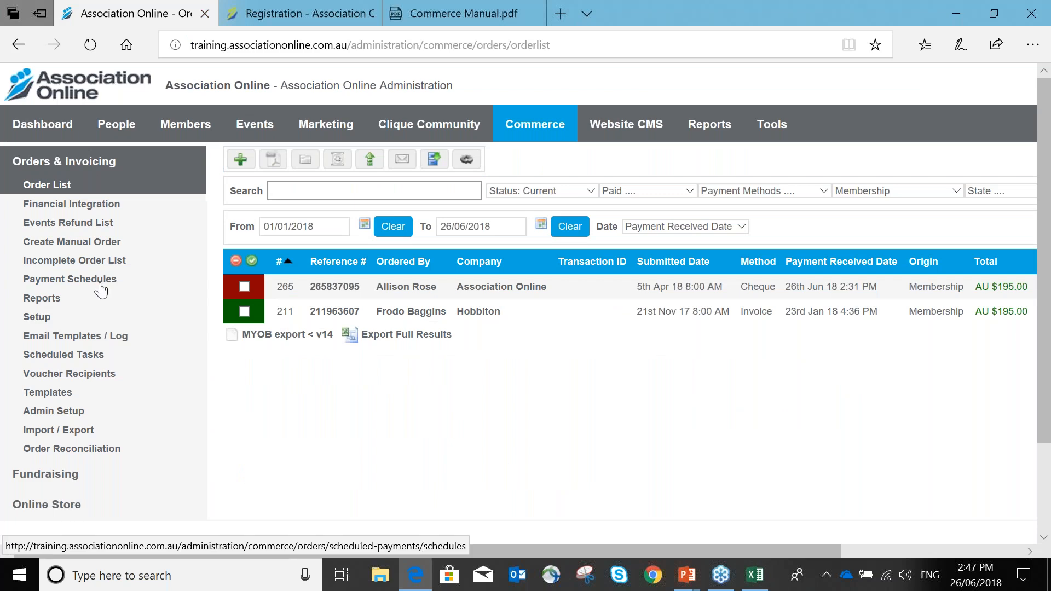
click(102, 304)
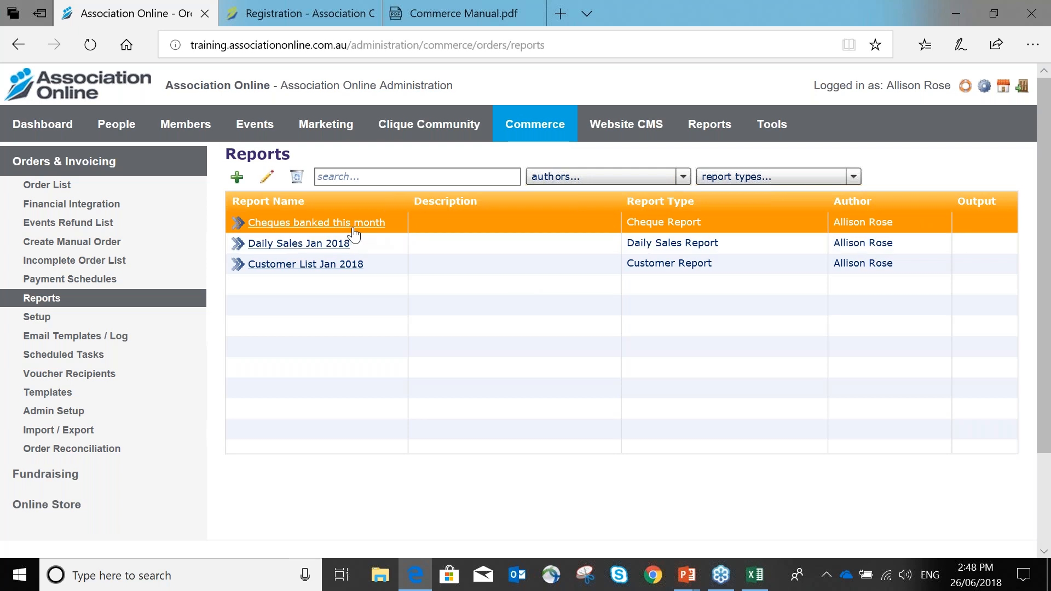
click(322, 223)
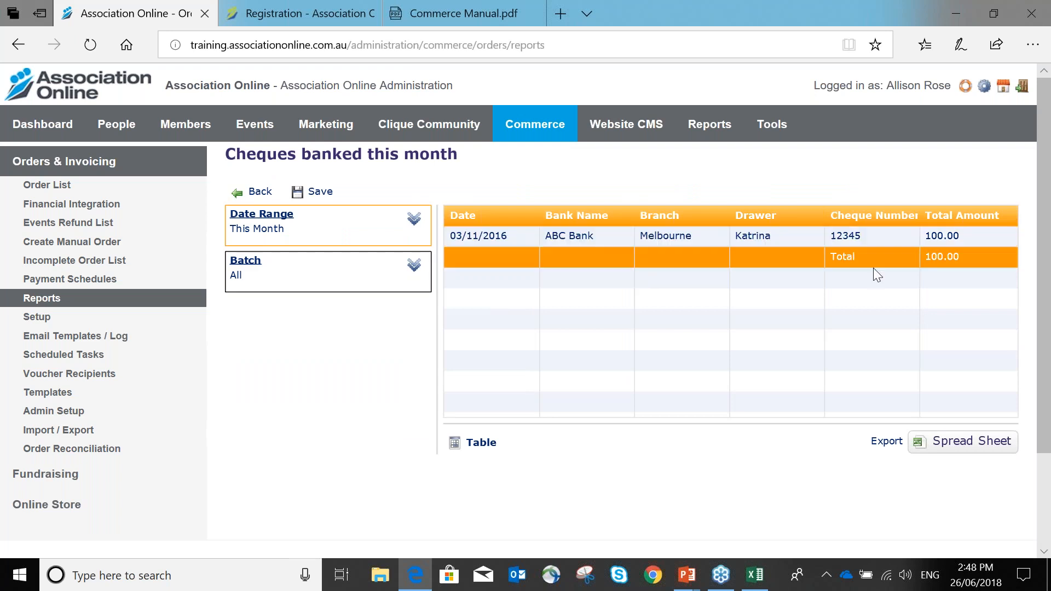
click(258, 193)
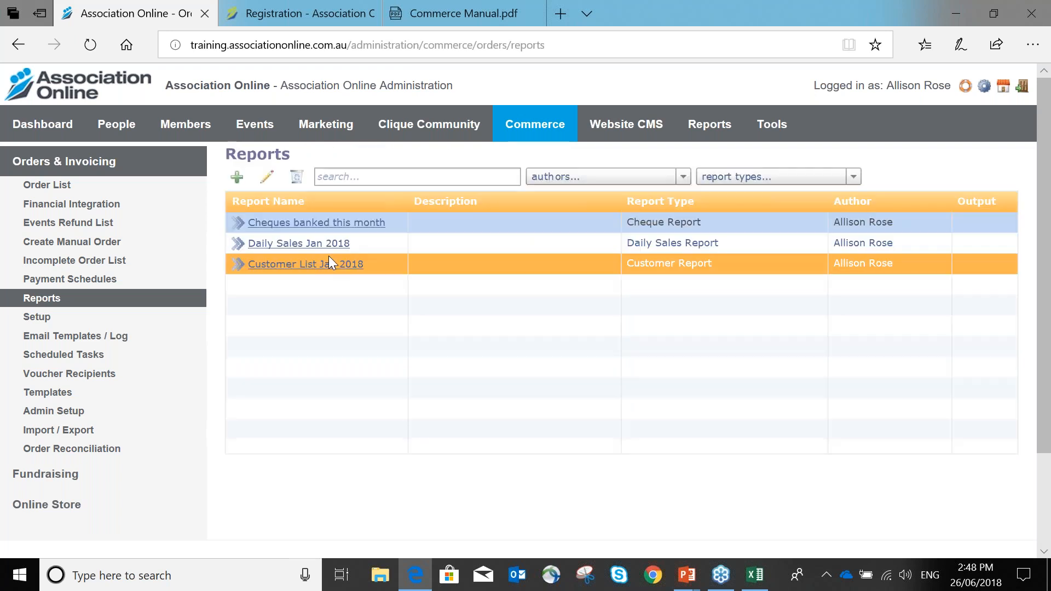
- Check the report type and author filters of the report list, then open the "Daily Sales Jan 2018" report
click(764, 179)
click(640, 171)
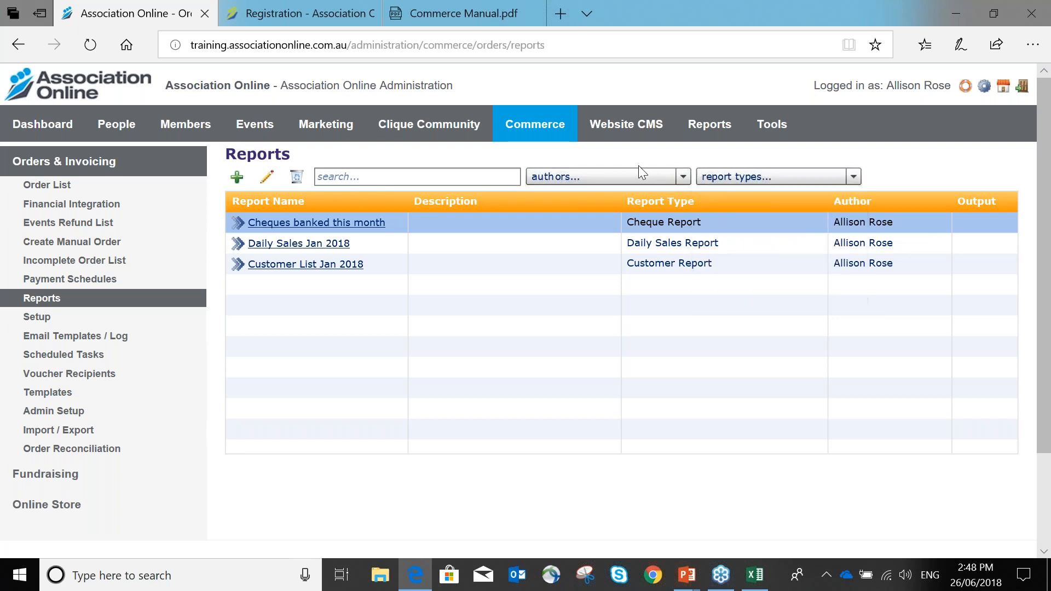
click(415, 151)
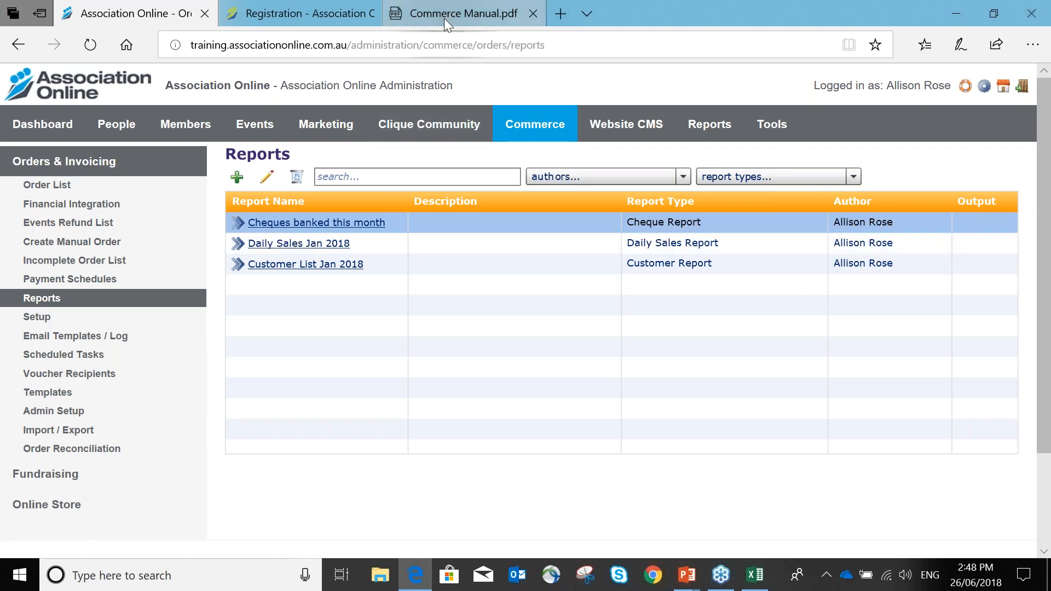
mouse_move(448, 19)
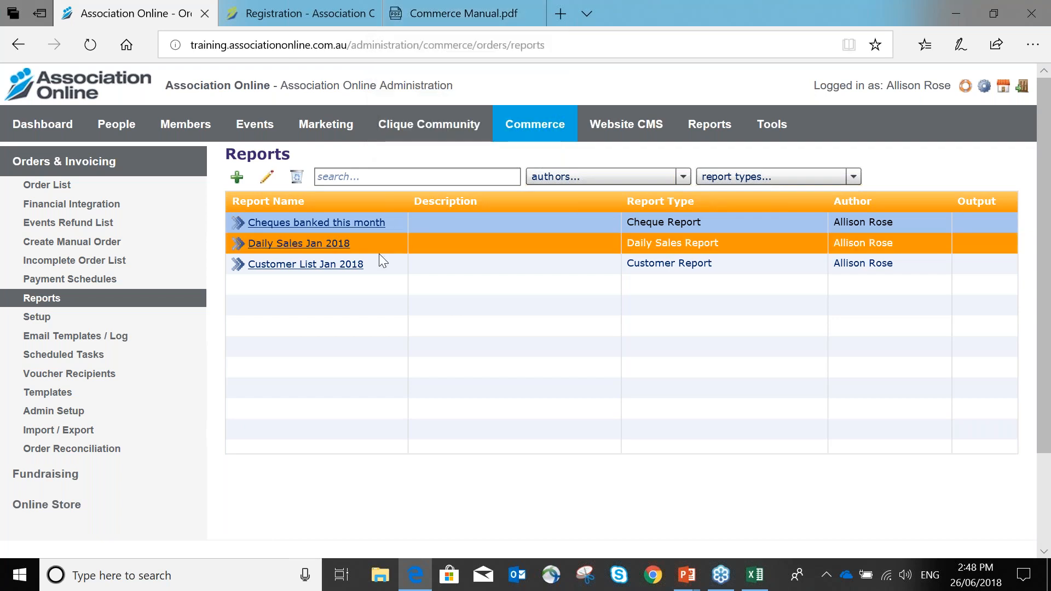
click(335, 243)
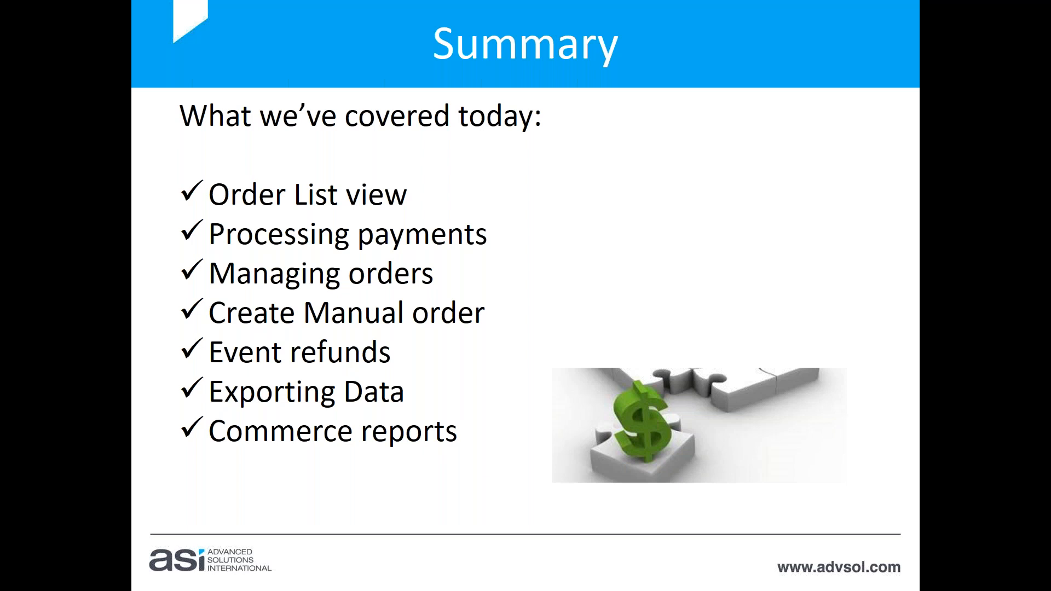
- Examine the table of contents and Order List View section of Commerce Manual.pdf, including the financial integration and Commerce reports entries
key(Right)
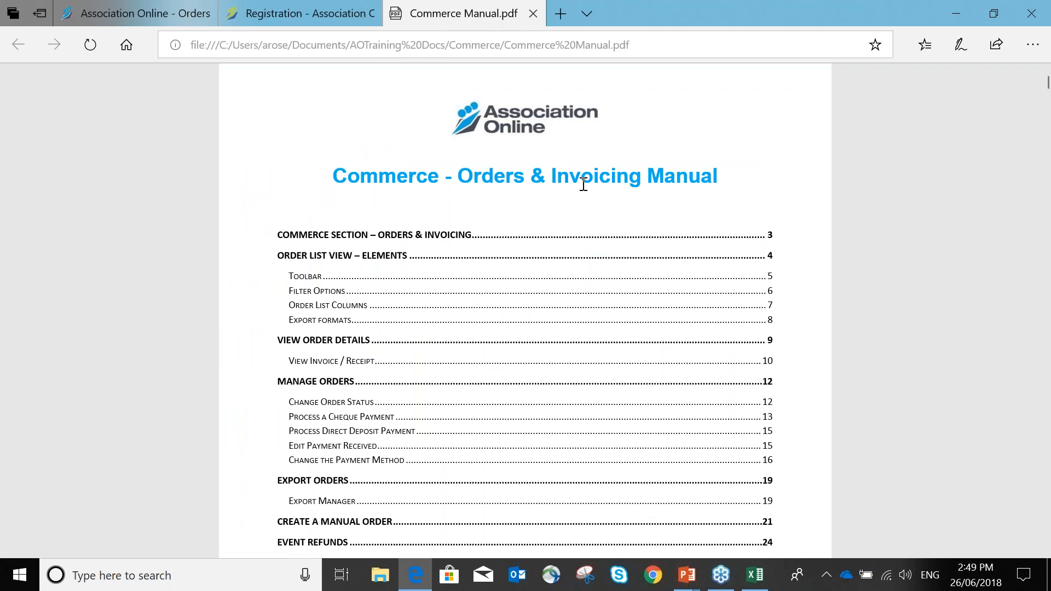
scroll(580, 184, down, 5)
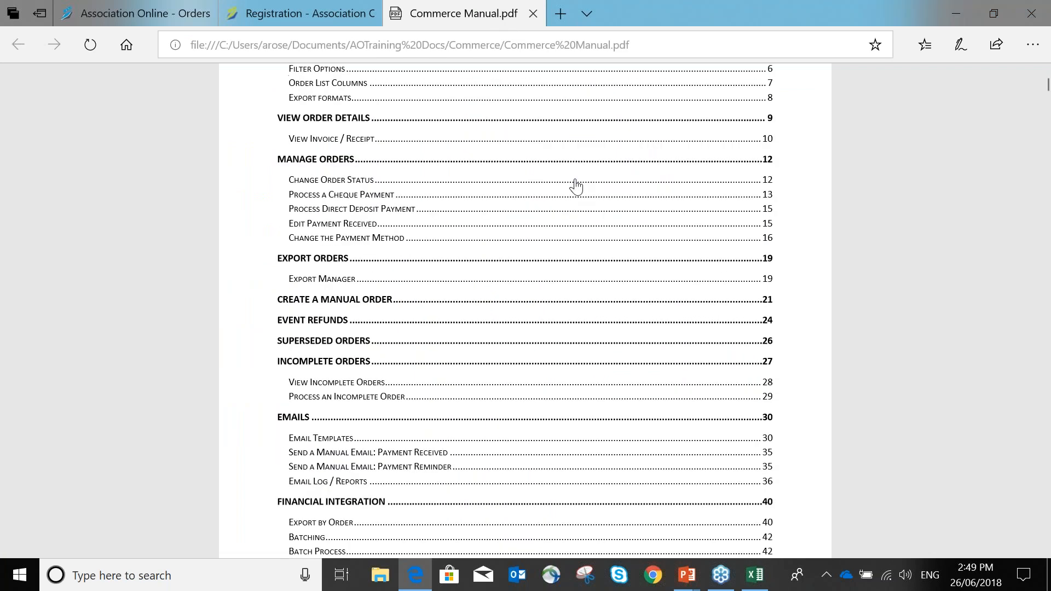
scroll(576, 186, down, 15)
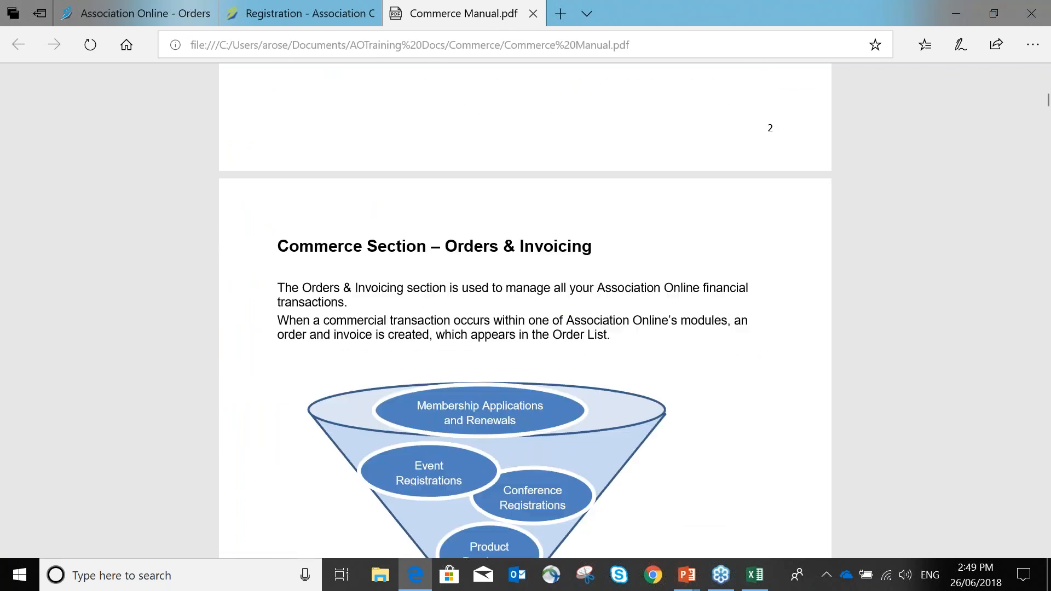
scroll(848, 242, down, 10)
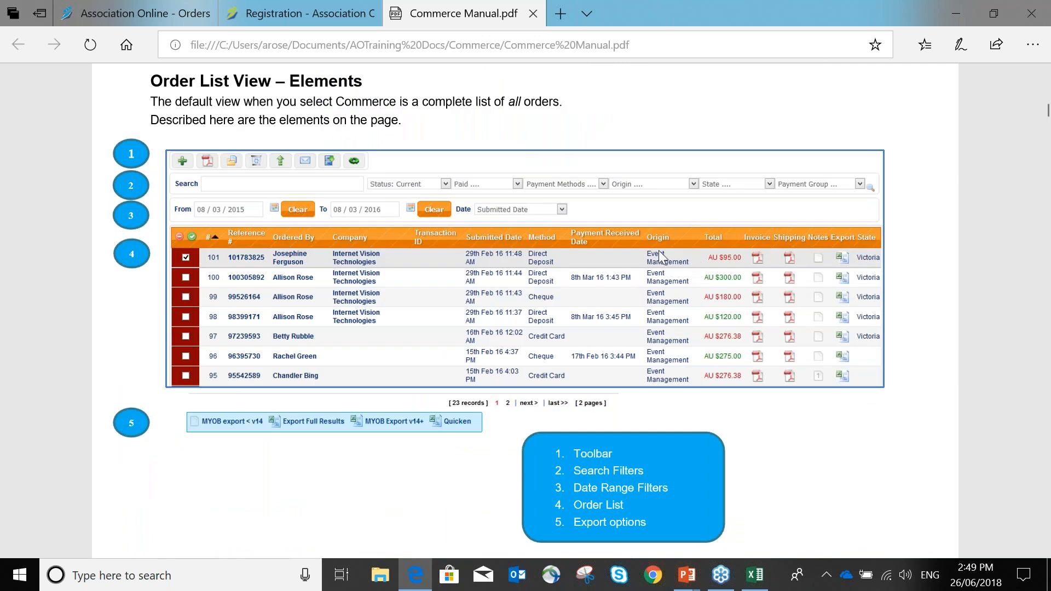
scroll(659, 252, up, 8)
scroll(661, 235, up, 4)
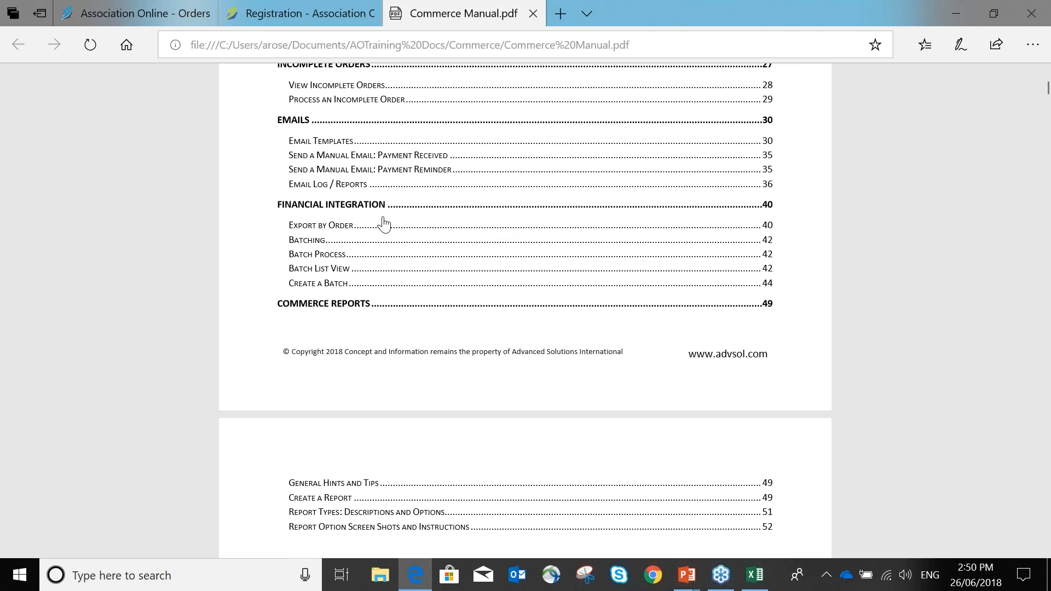
scroll(457, 281, down, 4)
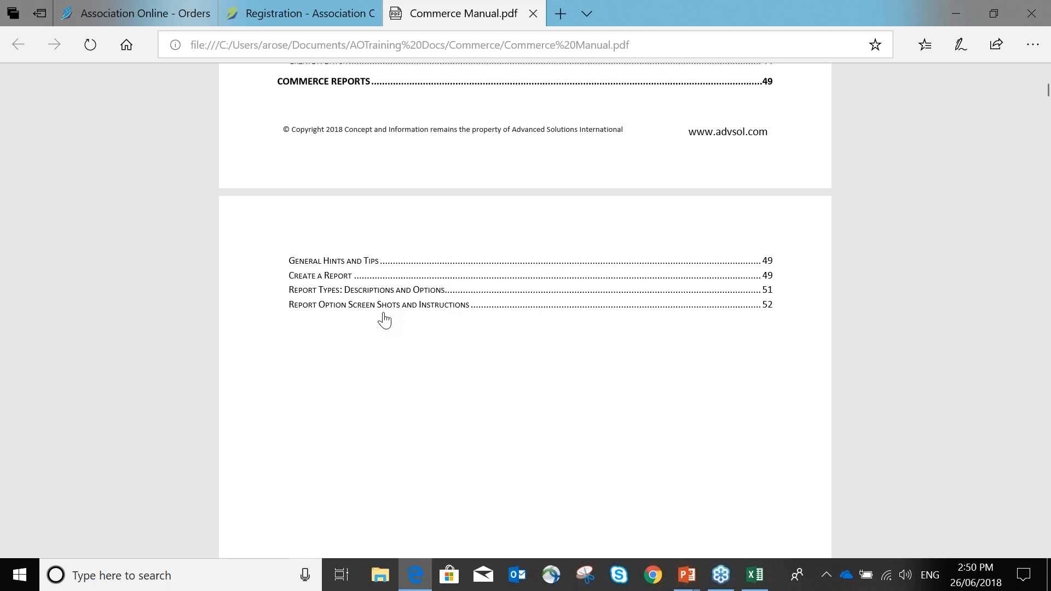
scroll(381, 296, up, 15)
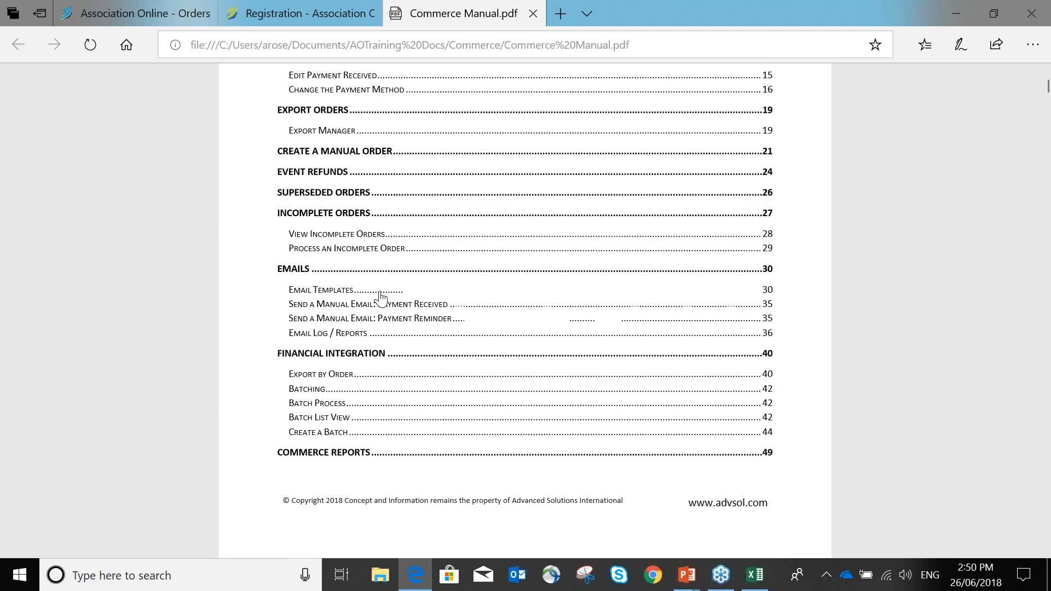